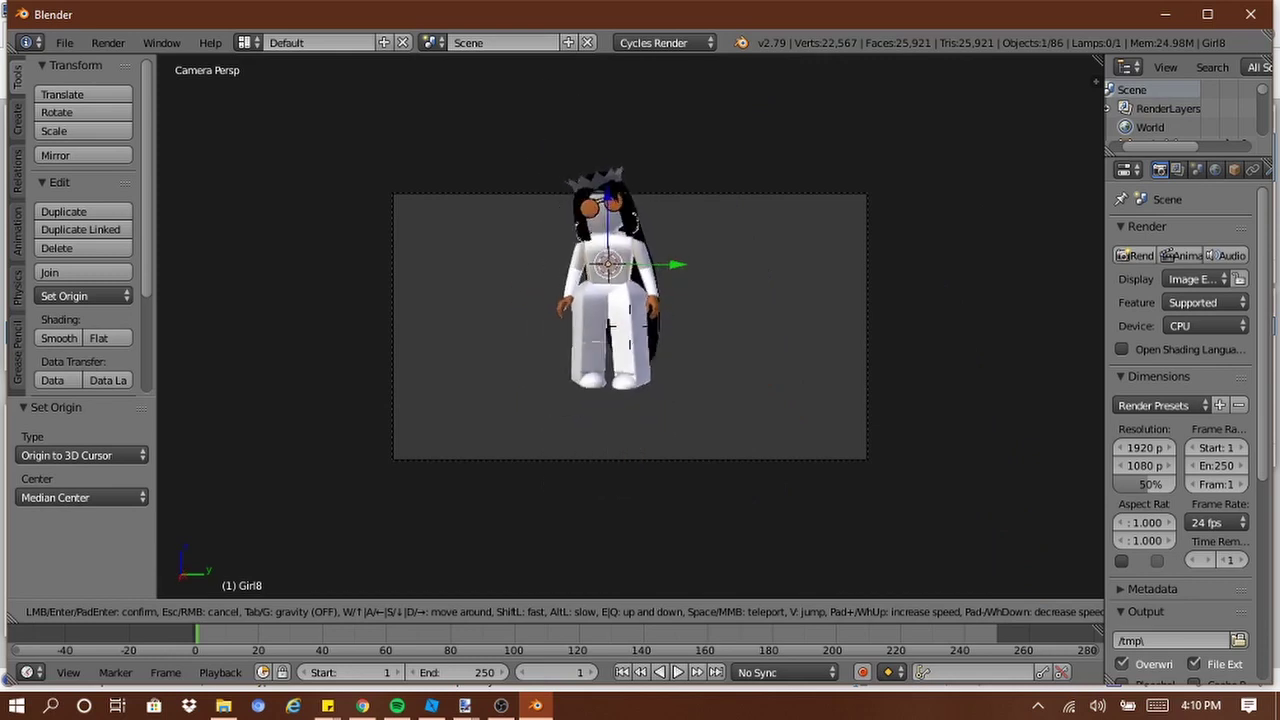
Fly the camera until the whole avatar, from crown to shoes, stands centred inside the camera frame
{"action": "key", "text": "w"}
{"action": "key", "text": "s"}
{"action": "key", "text": "d"}
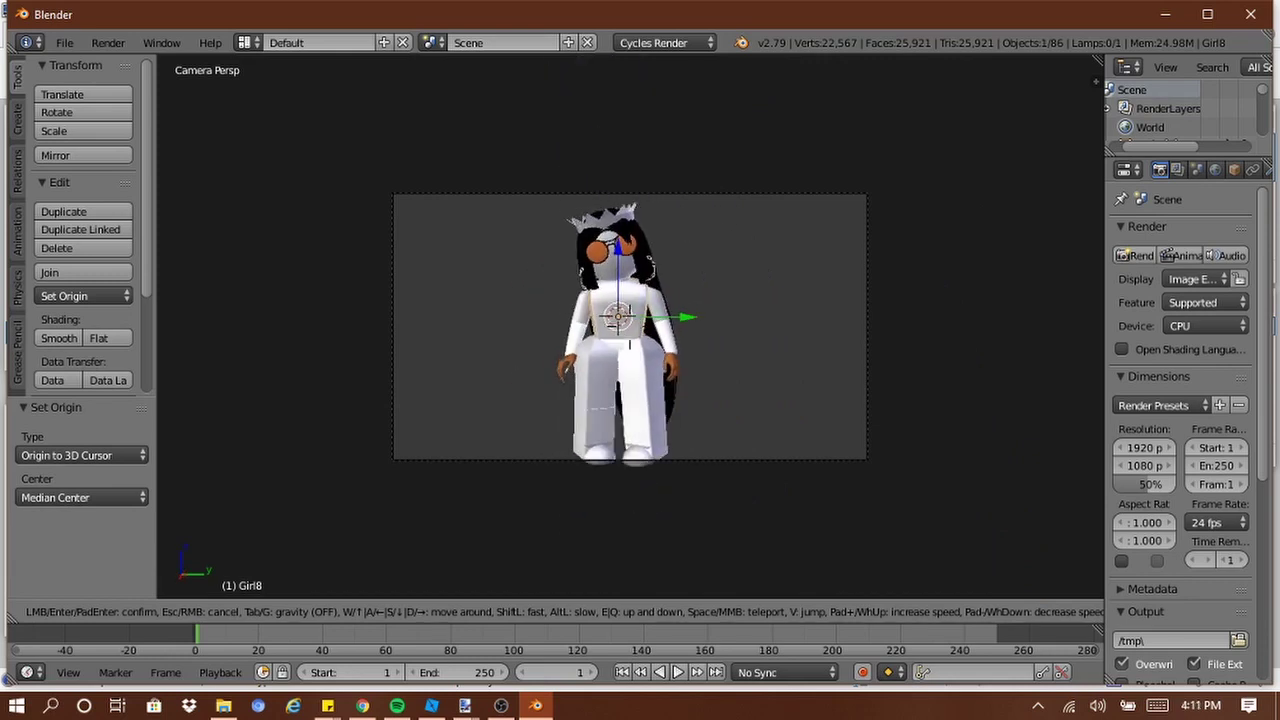
{"action": "key", "text": "a"}
{"action": "key", "text": "w"}
{"action": "key", "text": "s"}
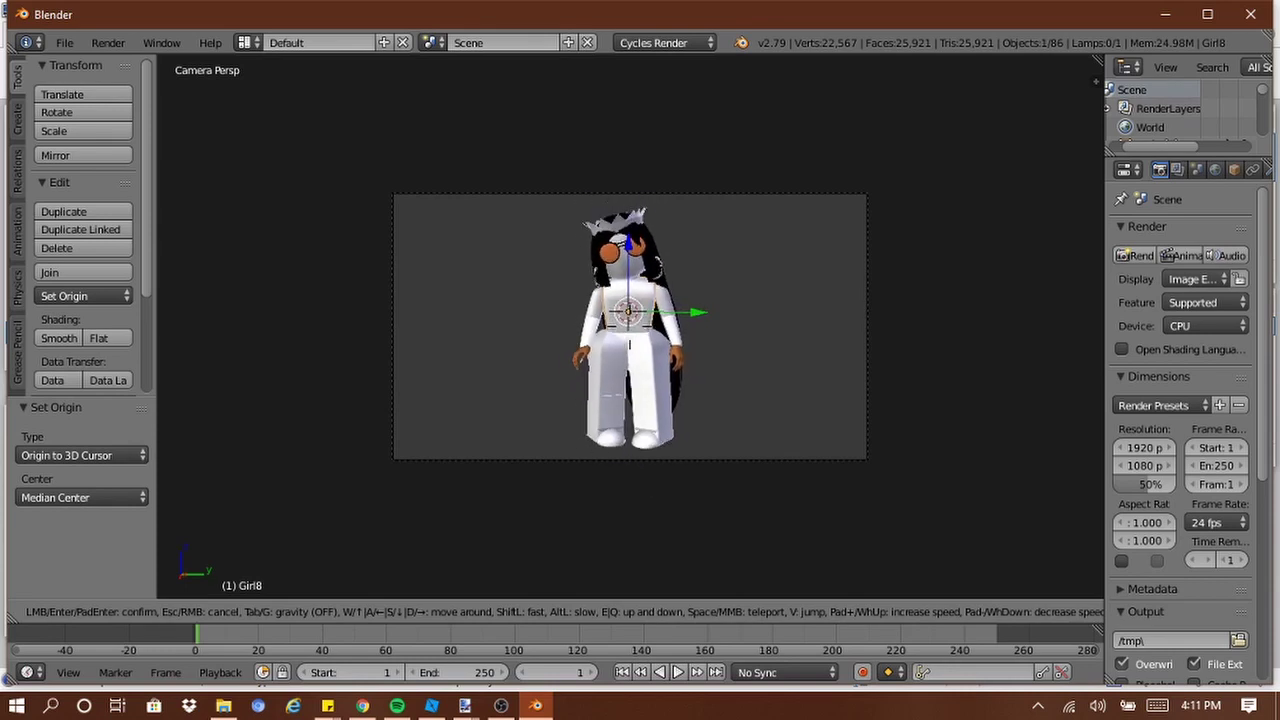
{"action": "left_click", "coordinate": [632, 335]}
Preview the framed avatar in Rendered viewport shading and return the viewport to Solid shading
{"action": "left_click", "coordinate": [350, 611]}
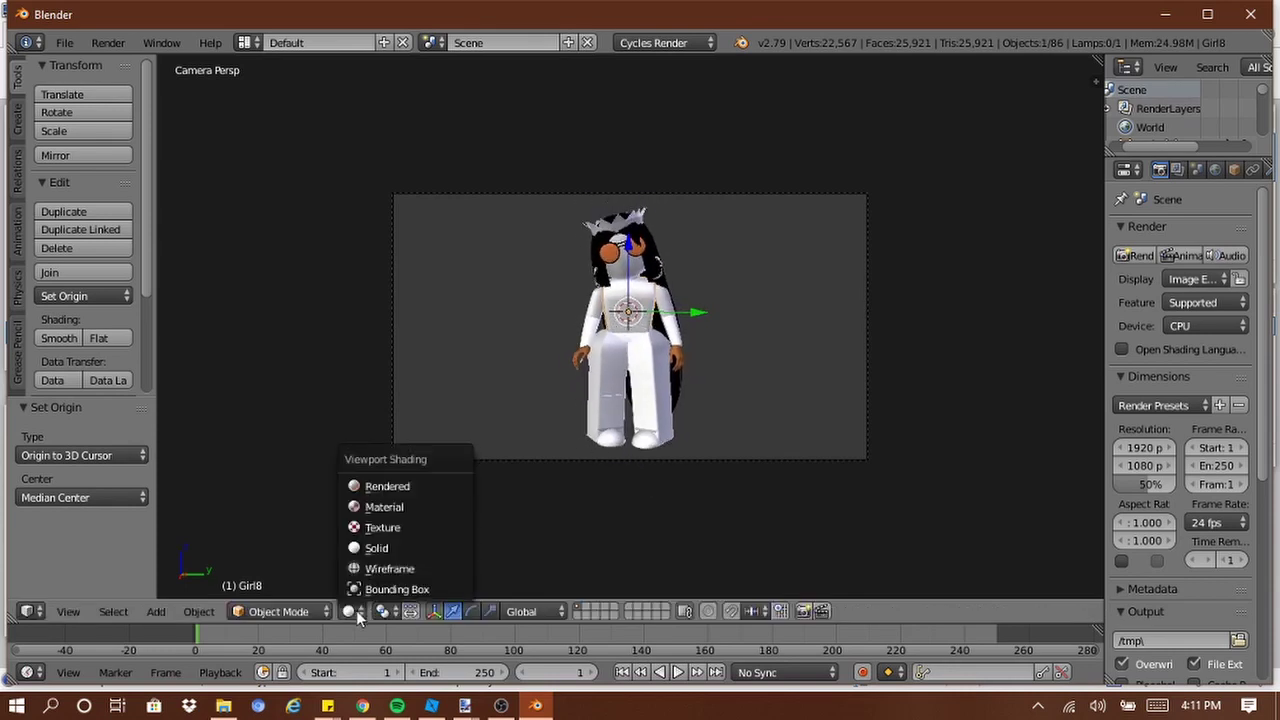
{"action": "left_click", "coordinate": [388, 487]}
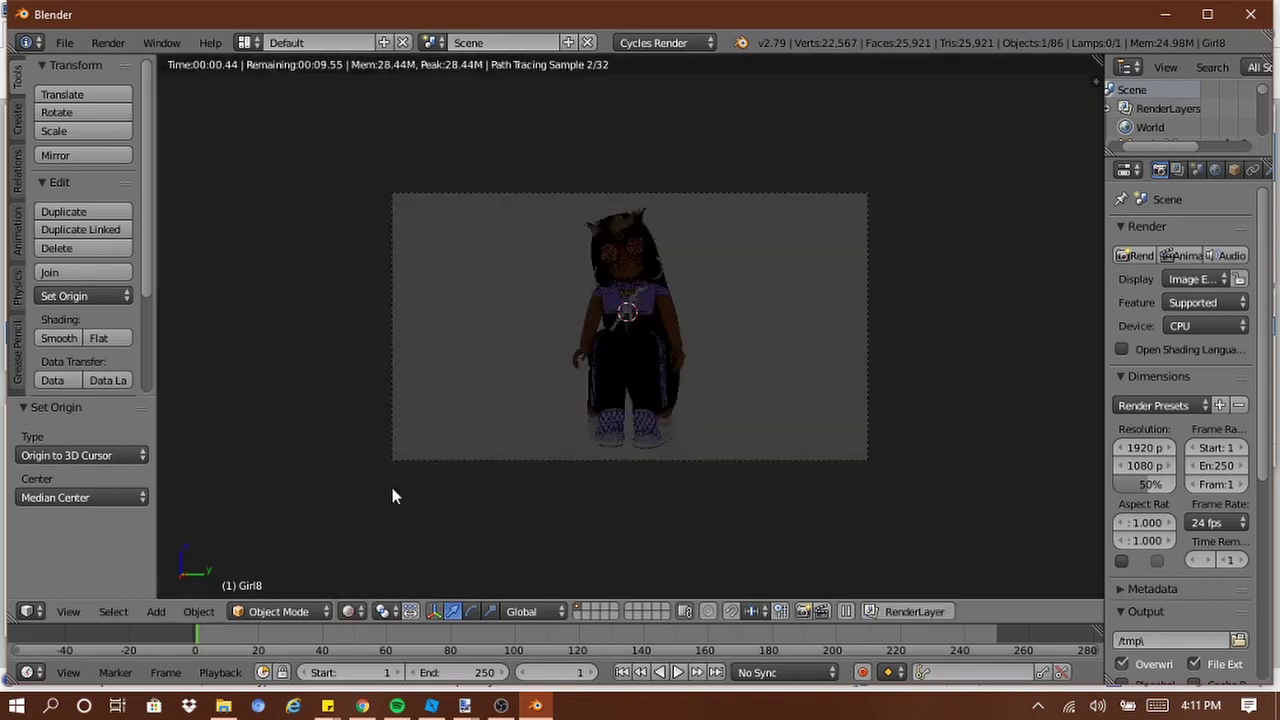
{"action": "left_click", "coordinate": [350, 611]}
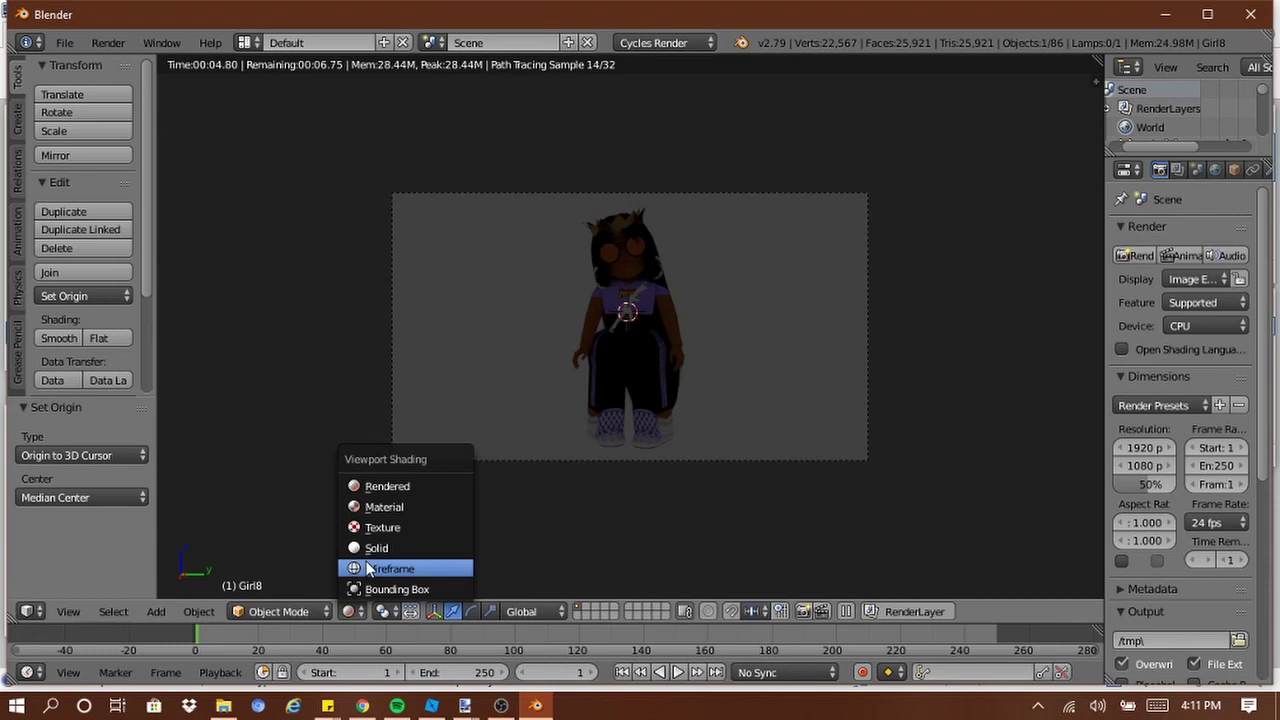
{"action": "left_click", "coordinate": [422, 540]}
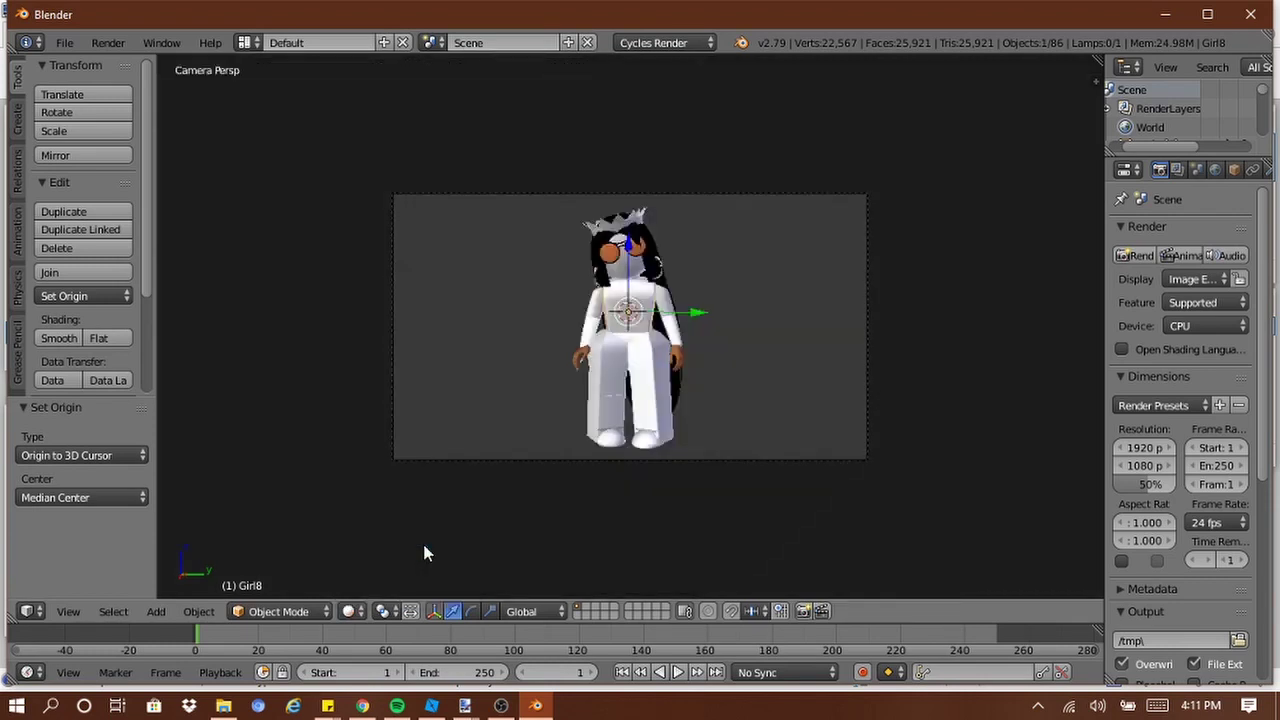
Reframe the avatar from a slightly more sideways camera angle and set the viewport shading to Rendered
{"action": "key", "text": "shift+f"}
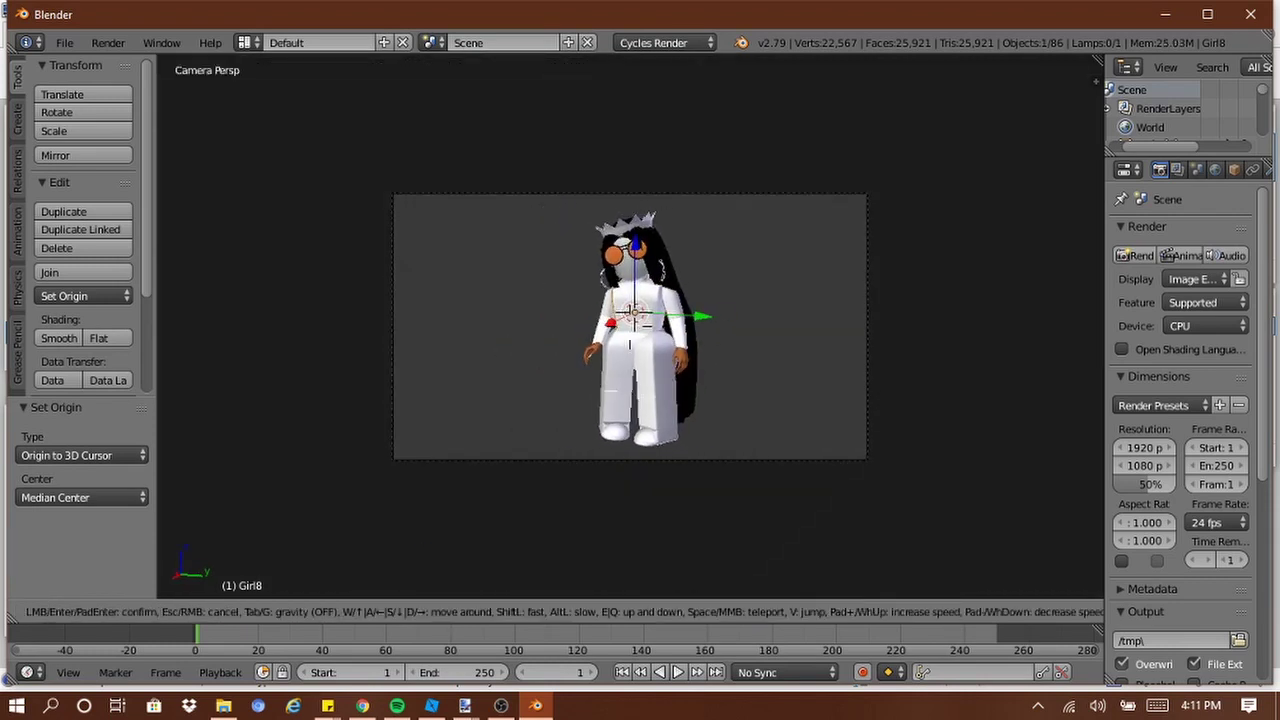
{"action": "key", "text": "Return"}
{"action": "left_click", "coordinate": [352, 611]}
{"action": "left_click", "coordinate": [387, 486]}
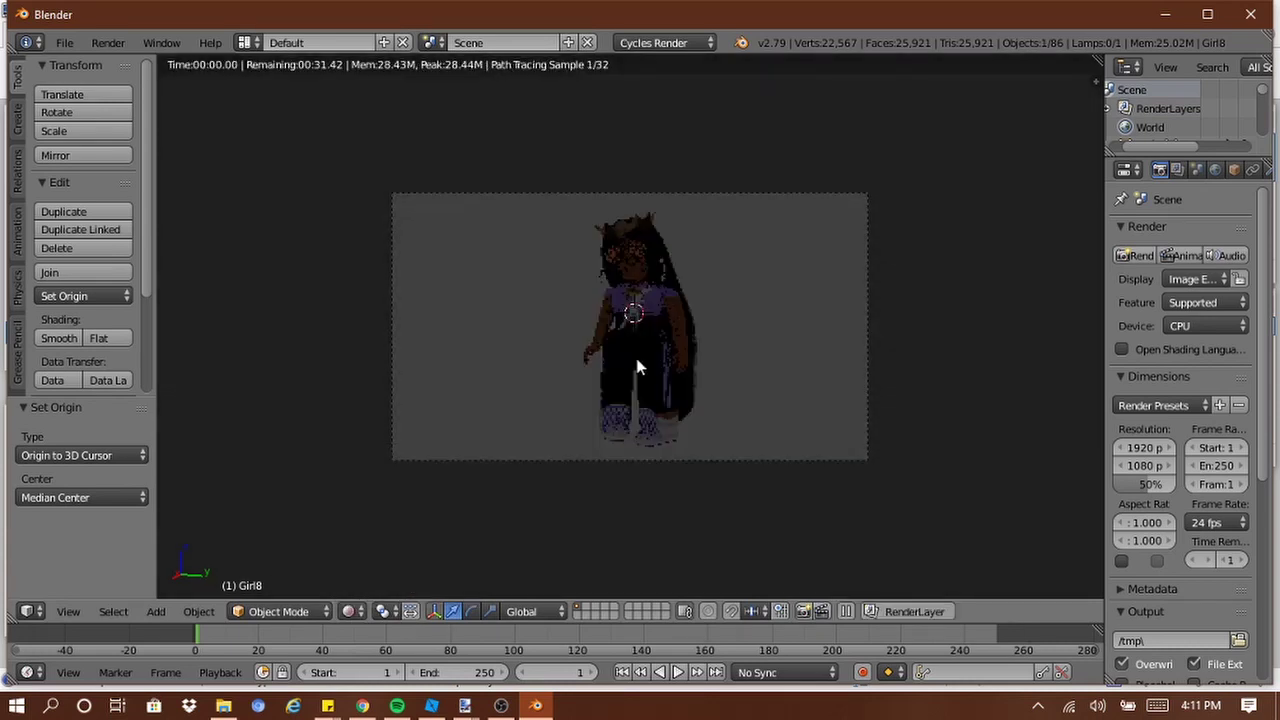
Fly the camera to a nearly frontal view with the full avatar centred in the frame, and render the image
{"action": "key", "text": "shift+f"}
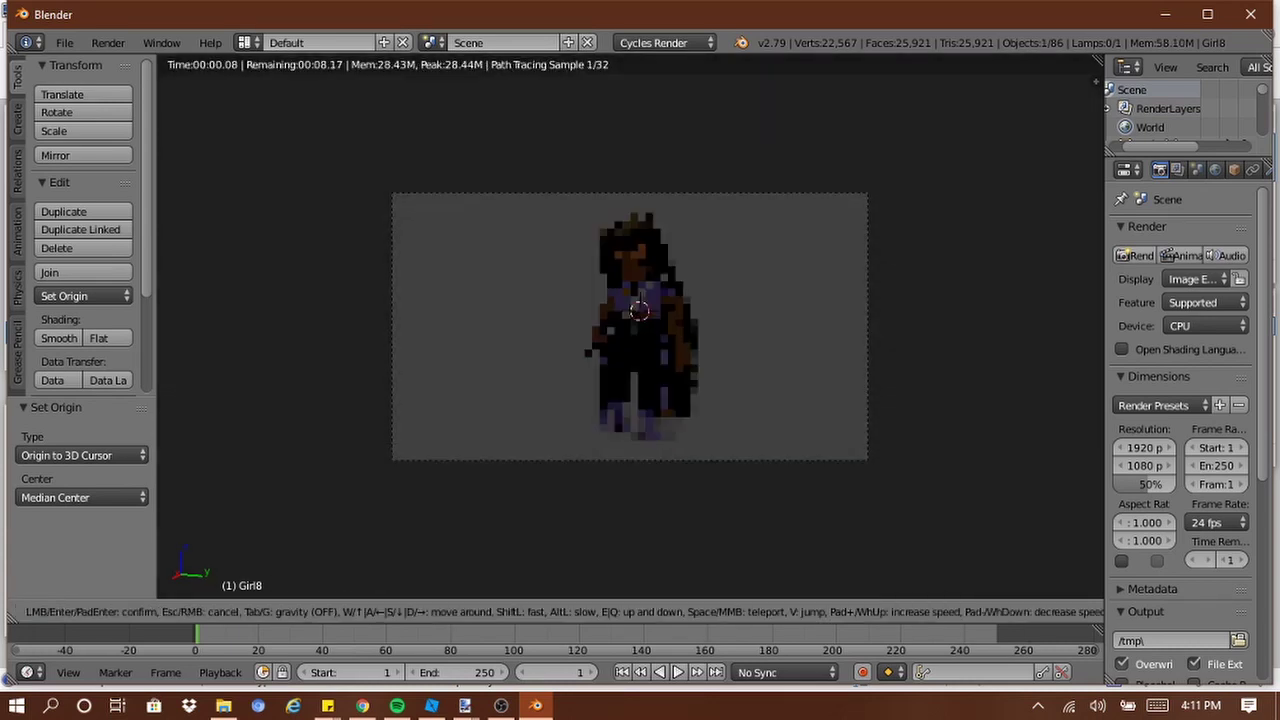
{"action": "key", "text": "w"}
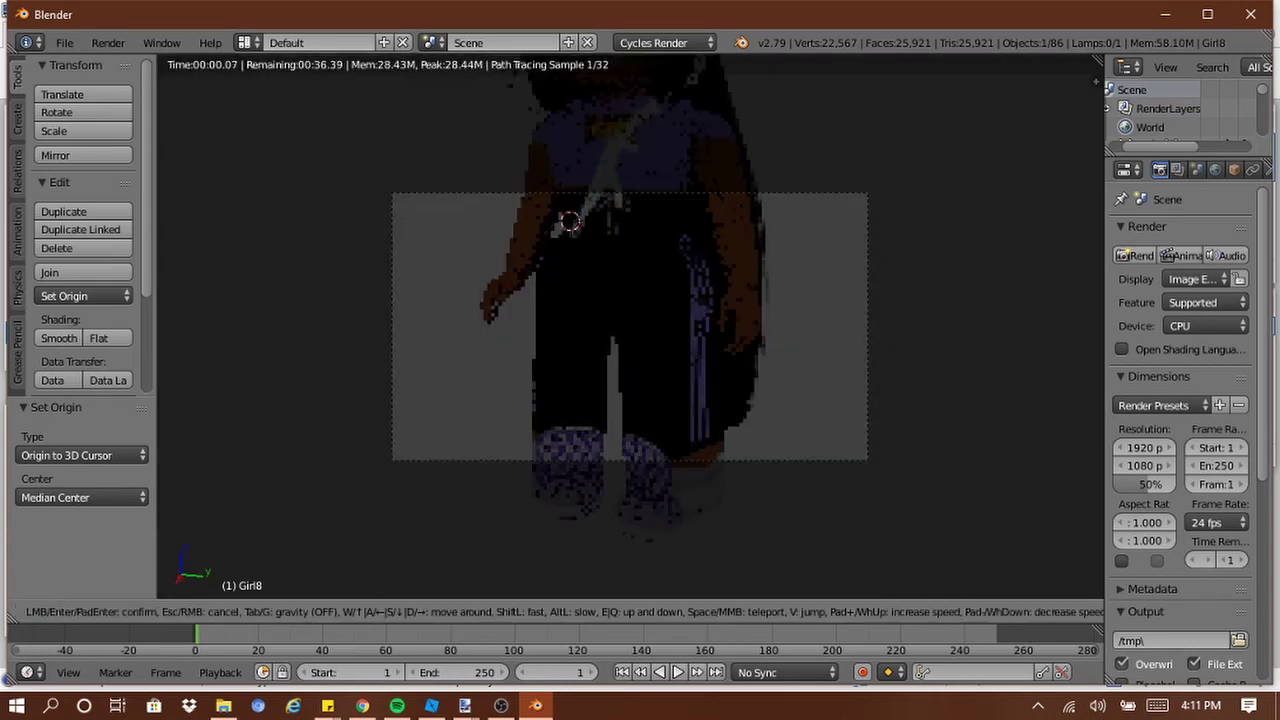
{"action": "key", "text": "s"}
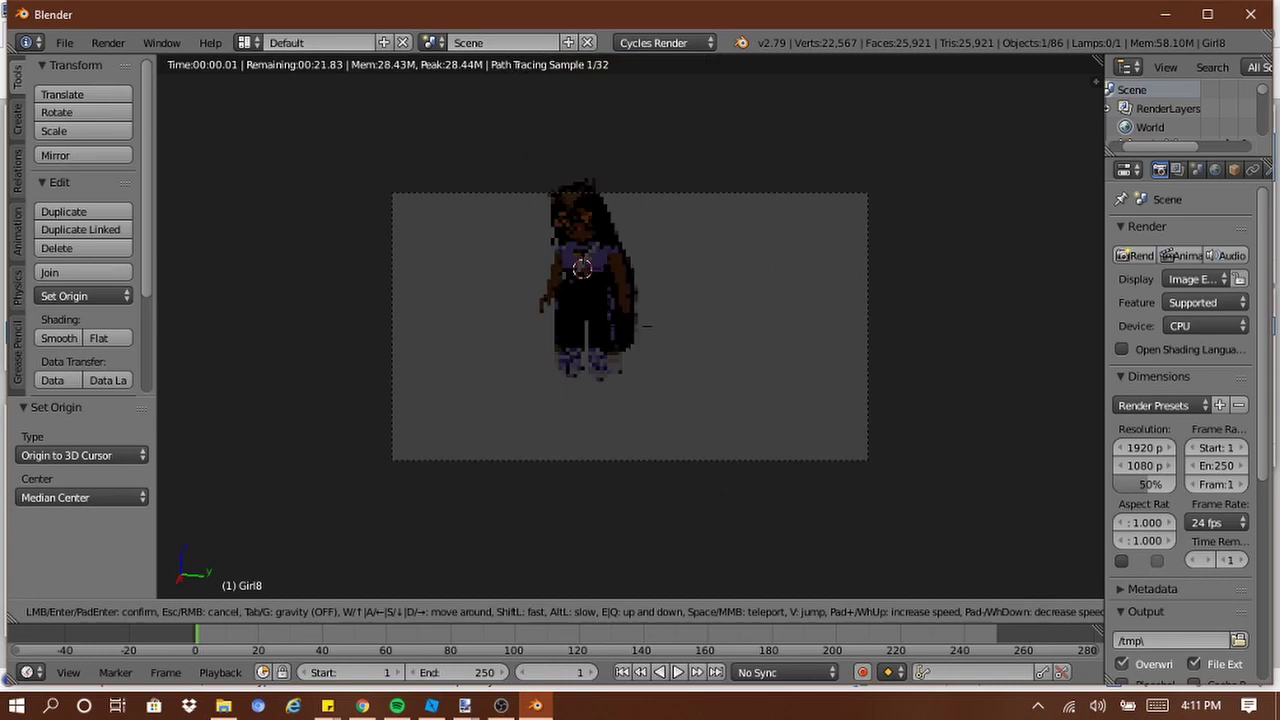
{"action": "key", "text": "w"}
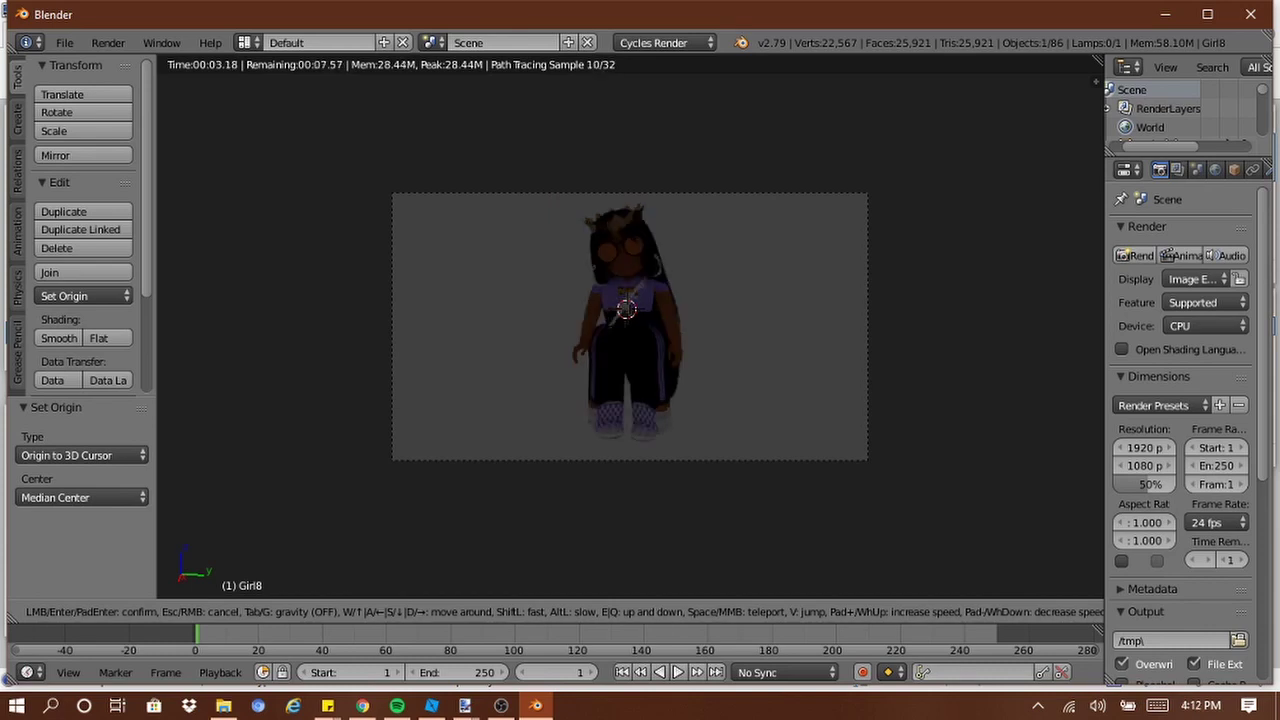
{"action": "key", "text": "Return"}
{"action": "scroll", "coordinate": [1180, 450], "scroll_direction": "down", "scroll_amount": 8}
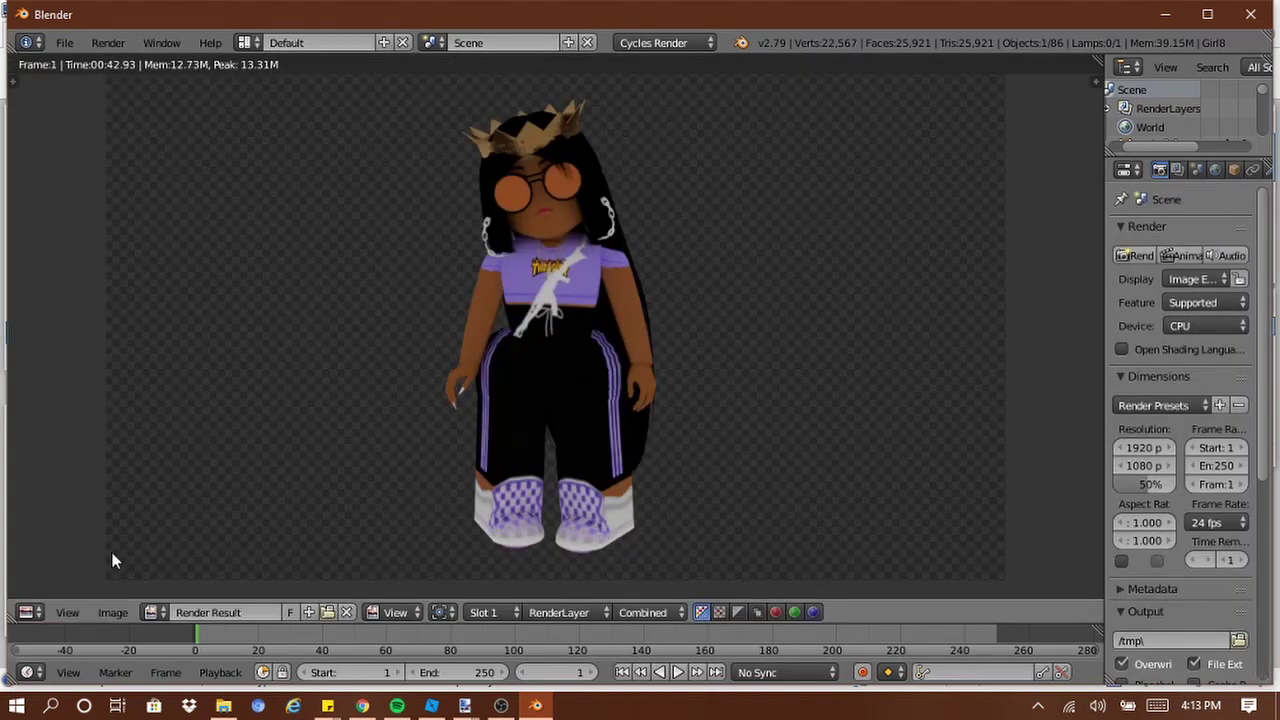
Save the rendered image to the Desktop as PURPLE HS V3 REND.png
{"action": "key", "text": "F3"}
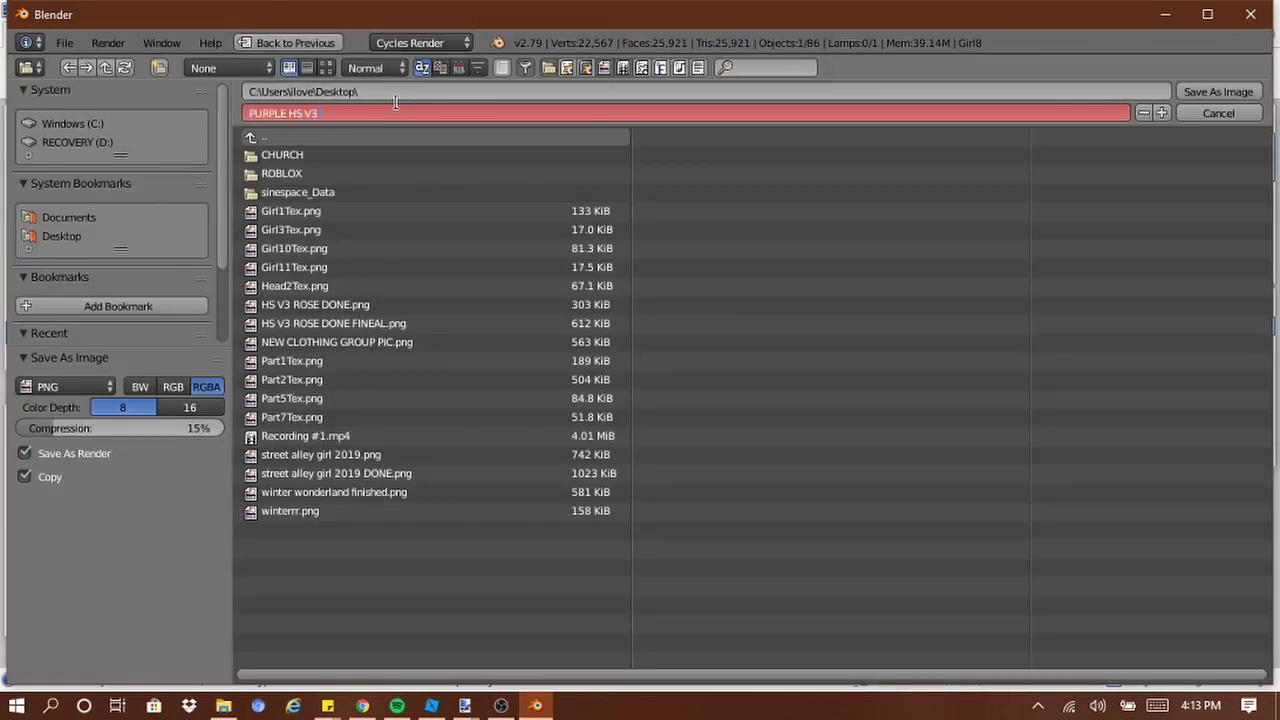
{"action": "key", "text": "Return"}
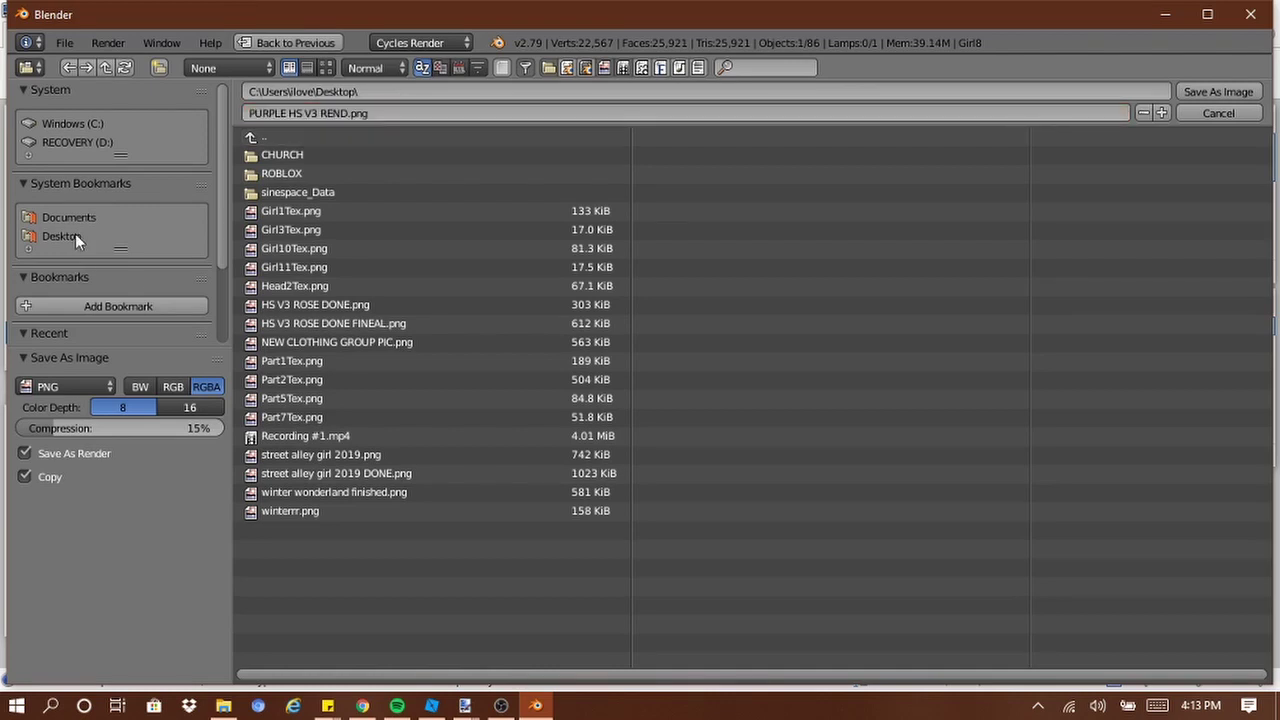
{"action": "left_click", "coordinate": [1218, 91]}
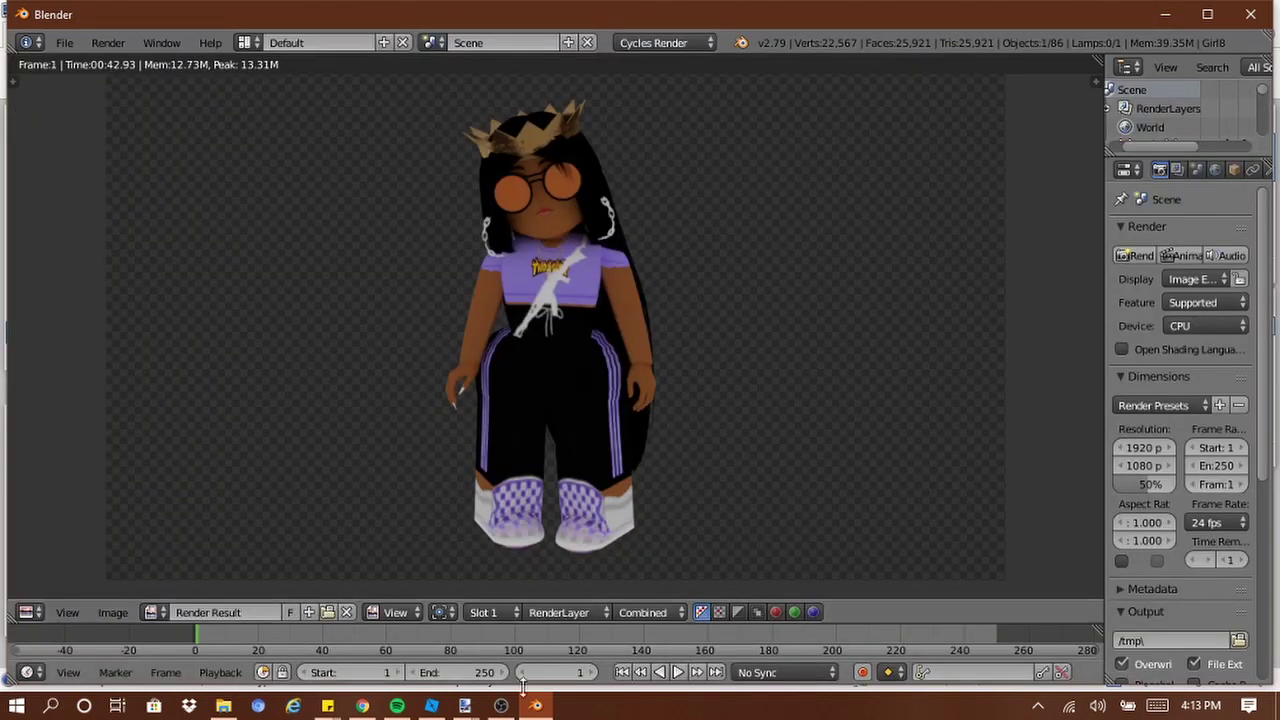
Switch to paint.net and open PURPLE HS V3 REND.png from the Desktop
{"action": "mouse_move", "coordinate": [465, 706]}
{"action": "left_click", "coordinate": [612, 630]}
{"action": "left_click", "coordinate": [20, 35]}
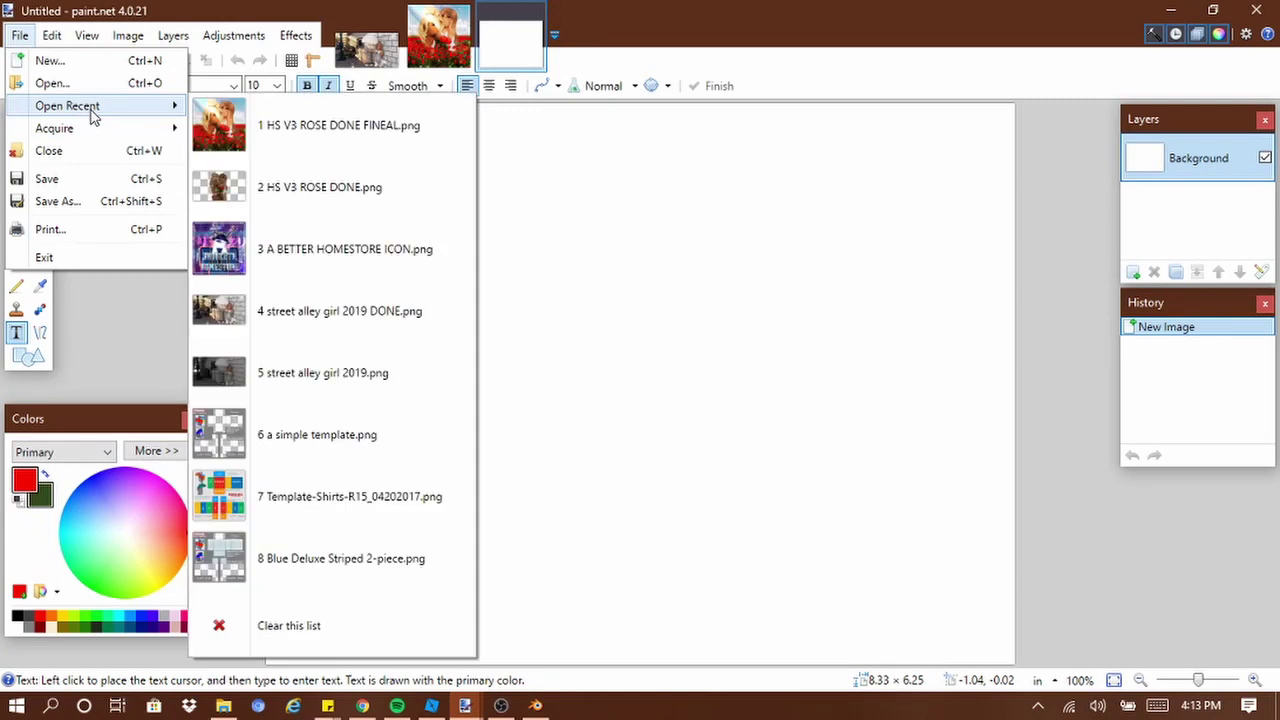
{"action": "left_click", "coordinate": [90, 85]}
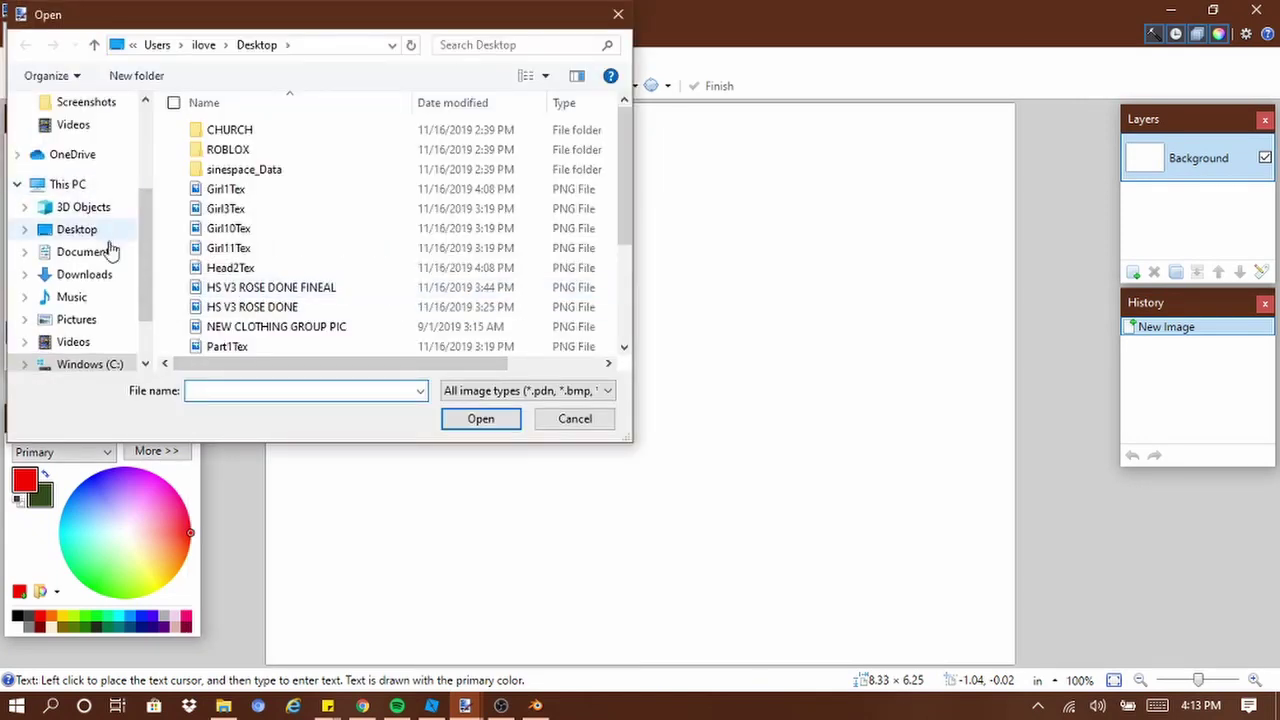
{"action": "scroll", "coordinate": [380, 268], "scroll_direction": "down", "scroll_amount": 3}
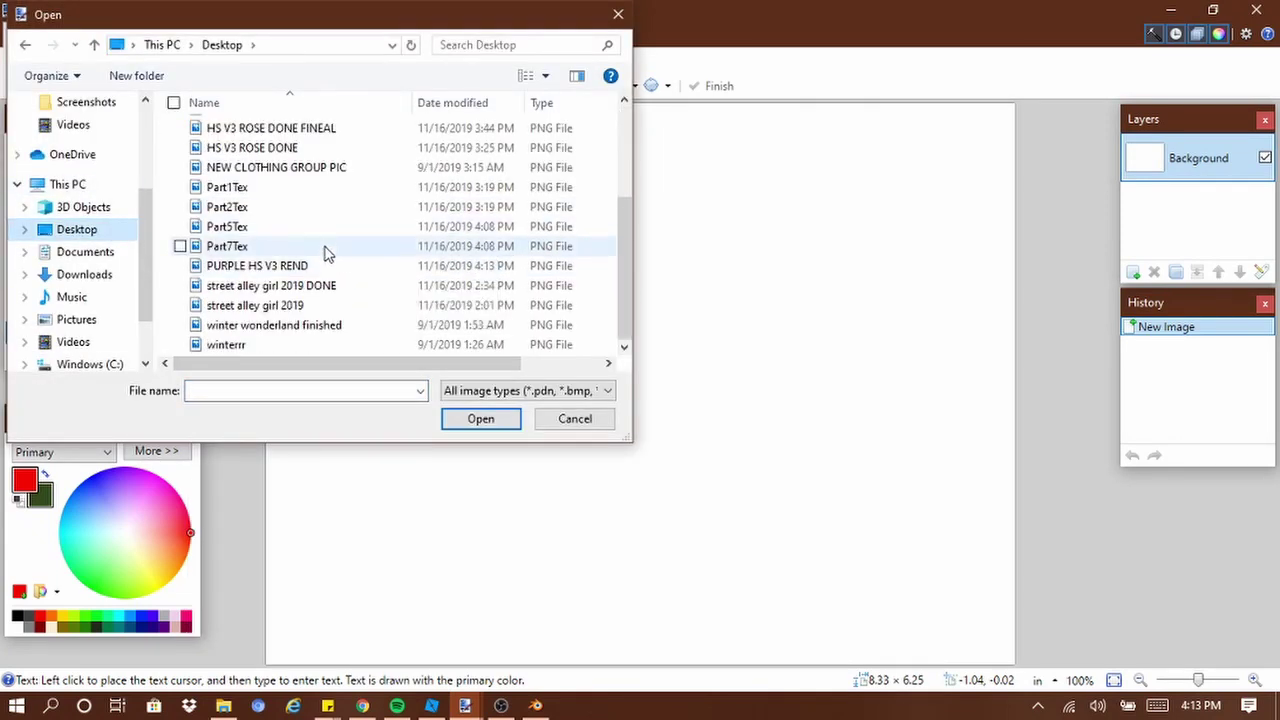
{"action": "left_click", "coordinate": [326, 266]}
{"action": "left_click", "coordinate": [479, 419]}
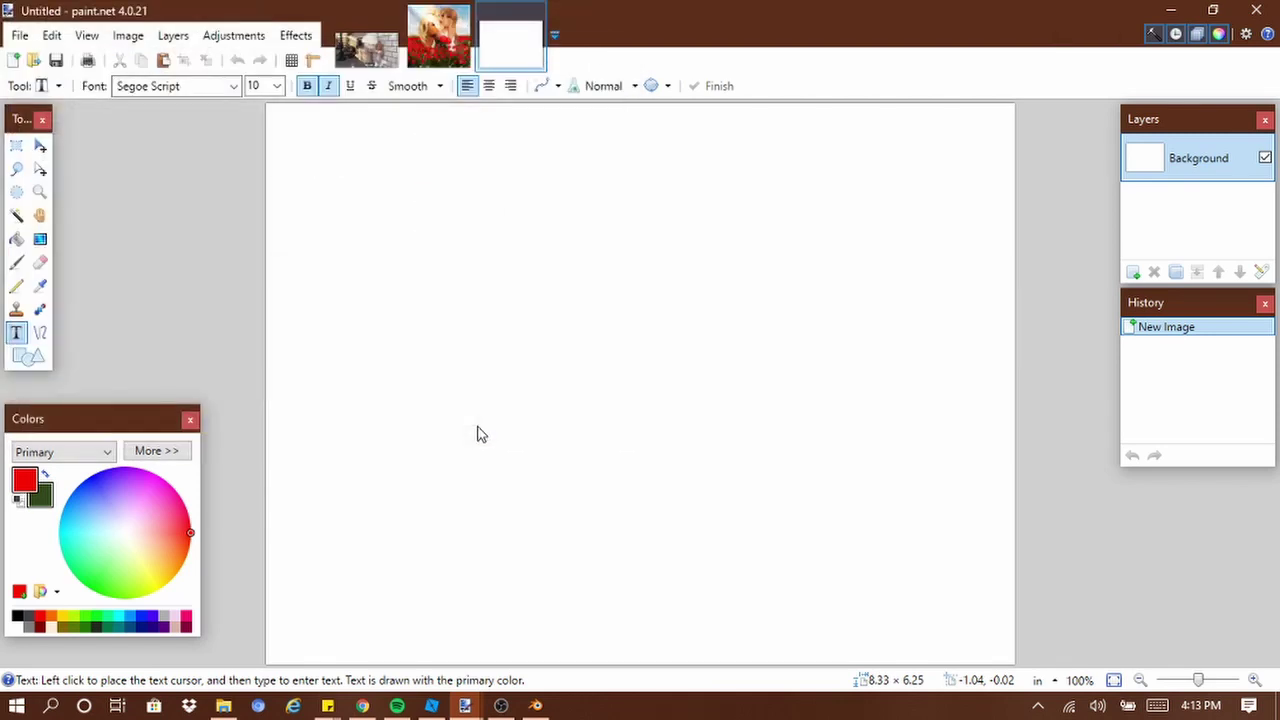
Switch to Chrome and search Google Images for "purple alley"
{"action": "left_click", "coordinate": [362, 706]}
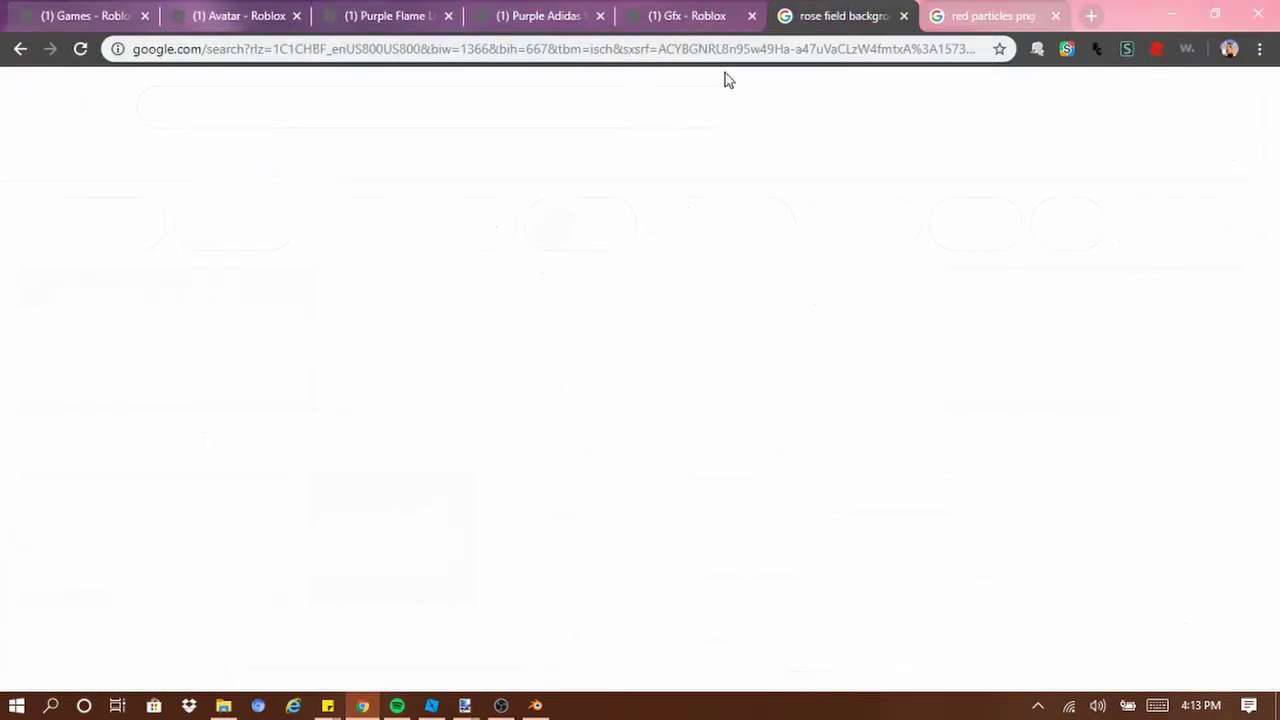
{"action": "left_click", "coordinate": [640, 52]}
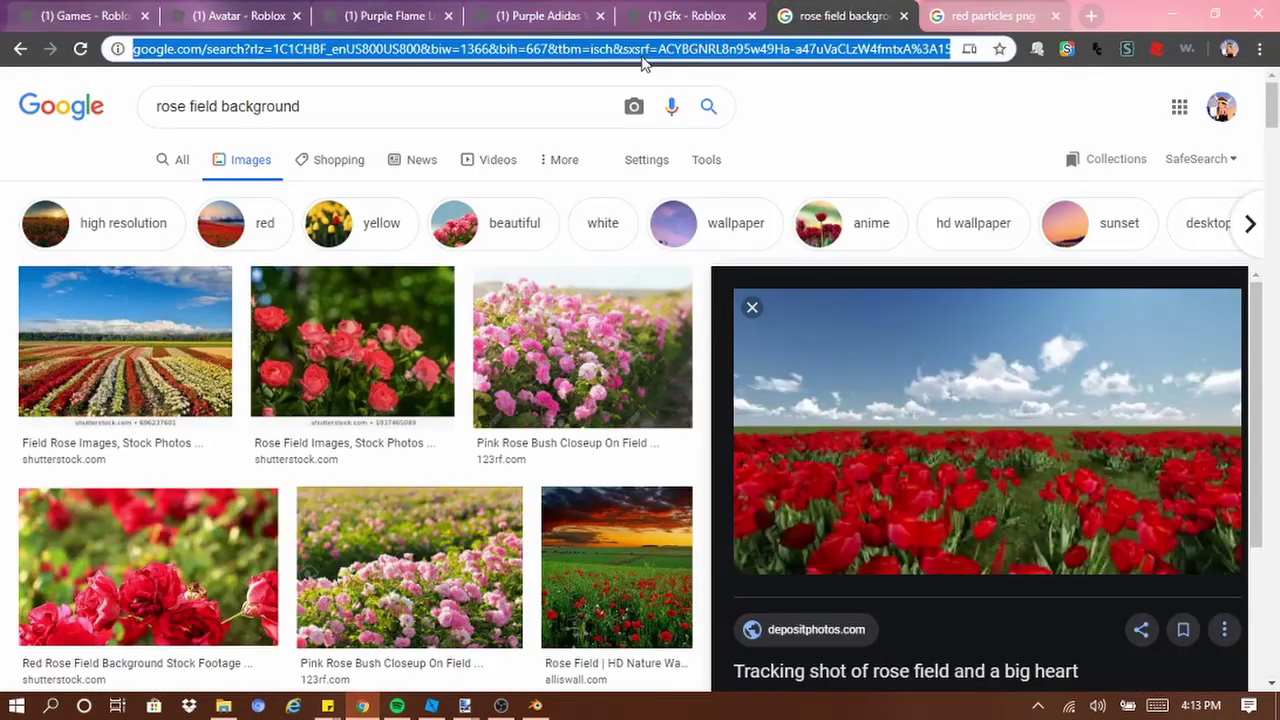
{"action": "type", "text": "purple allr"}
{"action": "key", "text": "BackSpace"}
{"action": "type", "text": "ey"}
{"action": "key", "text": "Return"}
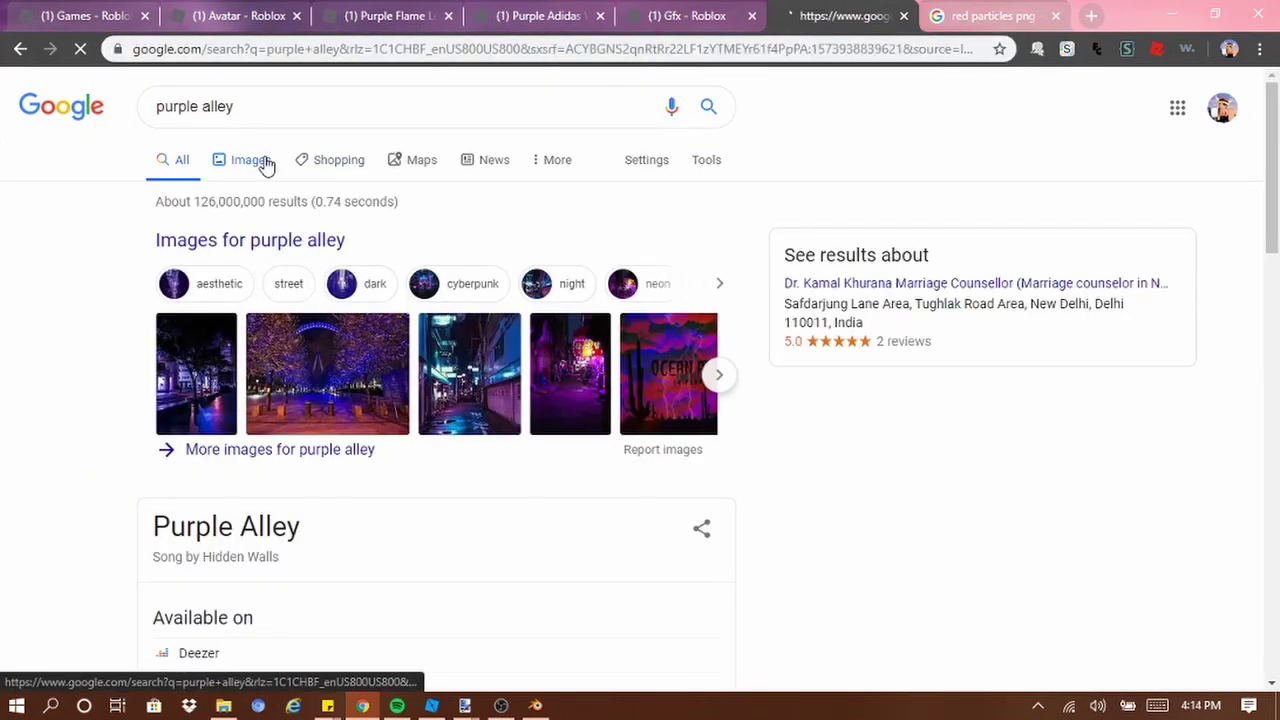
{"action": "left_click", "coordinate": [265, 163]}
Find the Japanese neon alley picture from Pinterest in the results, copy the image and switch back to paint.net
{"action": "scroll", "coordinate": [620, 430], "scroll_direction": "down", "scroll_amount": 2}
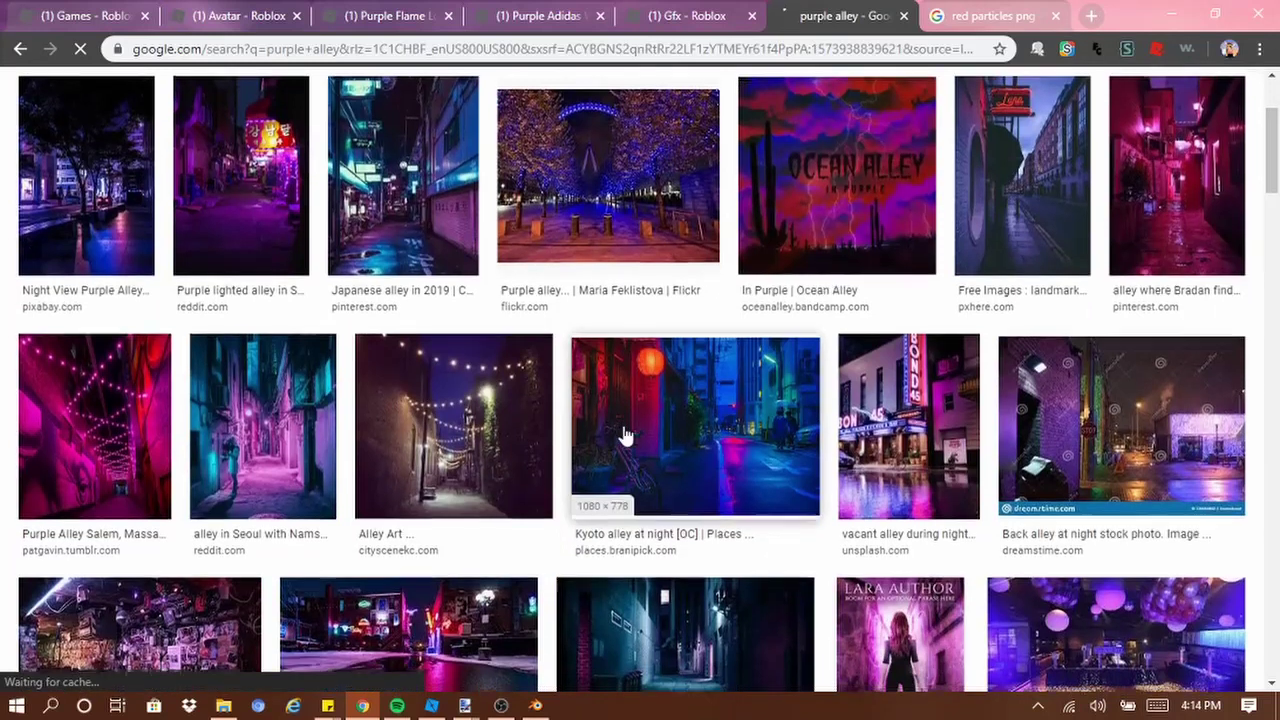
{"action": "scroll", "coordinate": [623, 432], "scroll_direction": "down", "scroll_amount": 1}
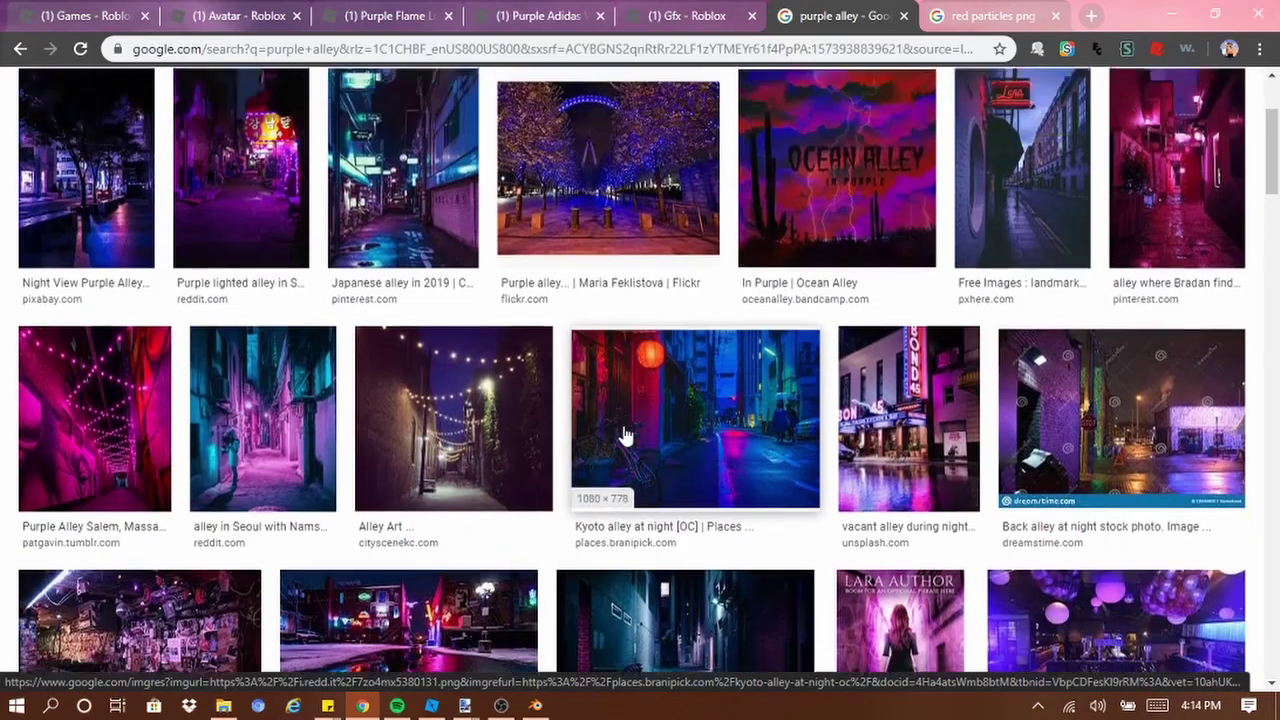
{"action": "scroll", "coordinate": [623, 440], "scroll_direction": "up", "scroll_amount": 2}
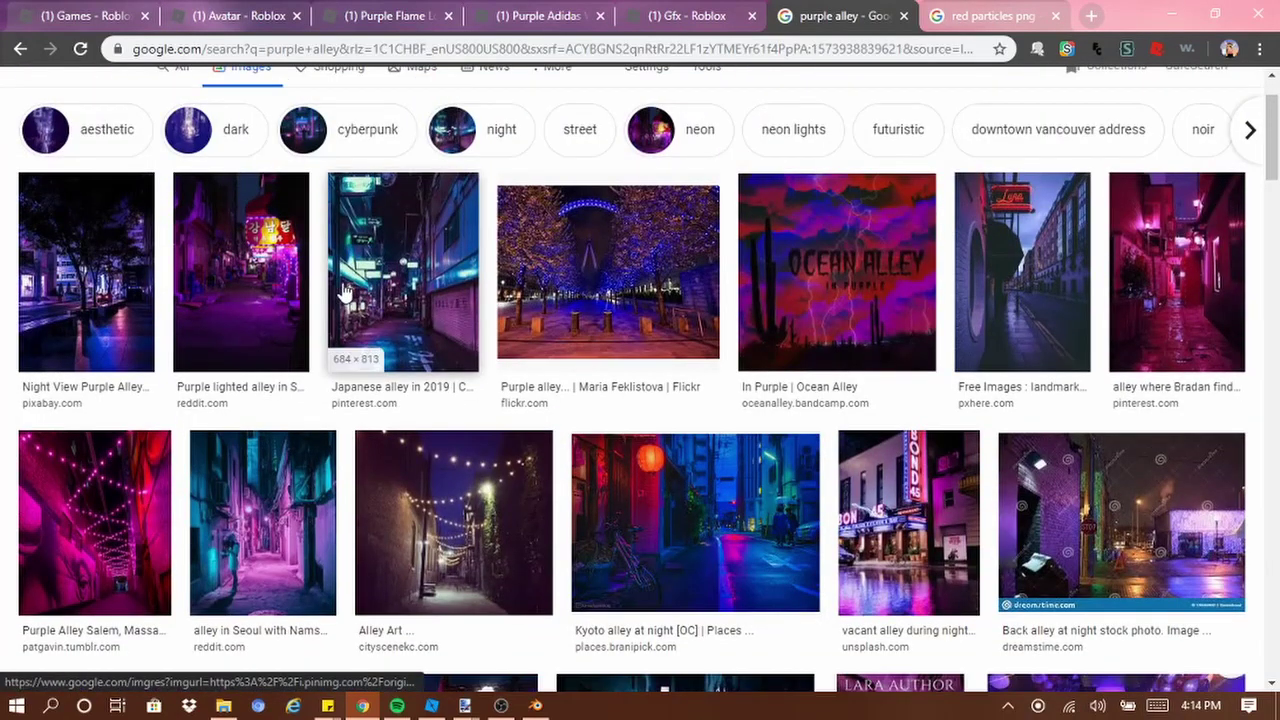
{"action": "left_click", "coordinate": [356, 332]}
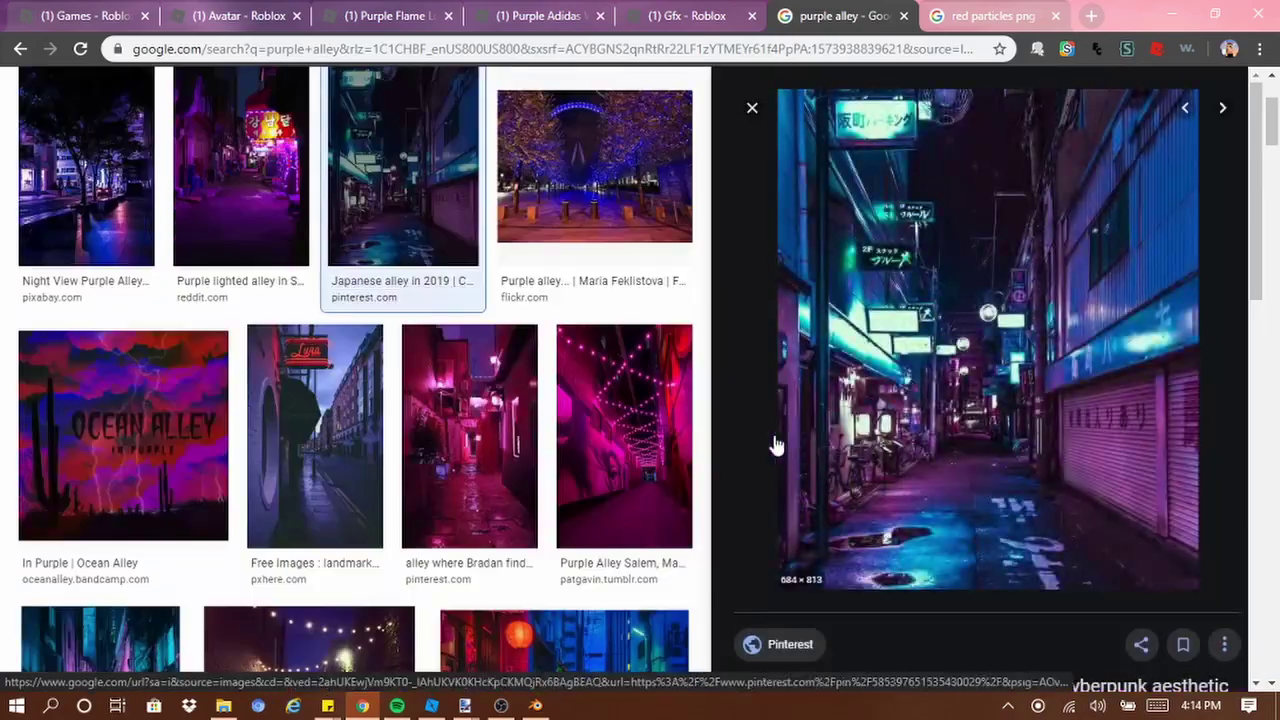
{"action": "right_click", "coordinate": [916, 430]}
{"action": "left_click", "coordinate": [1003, 322]}
{"action": "key", "text": "alt+Tab"}
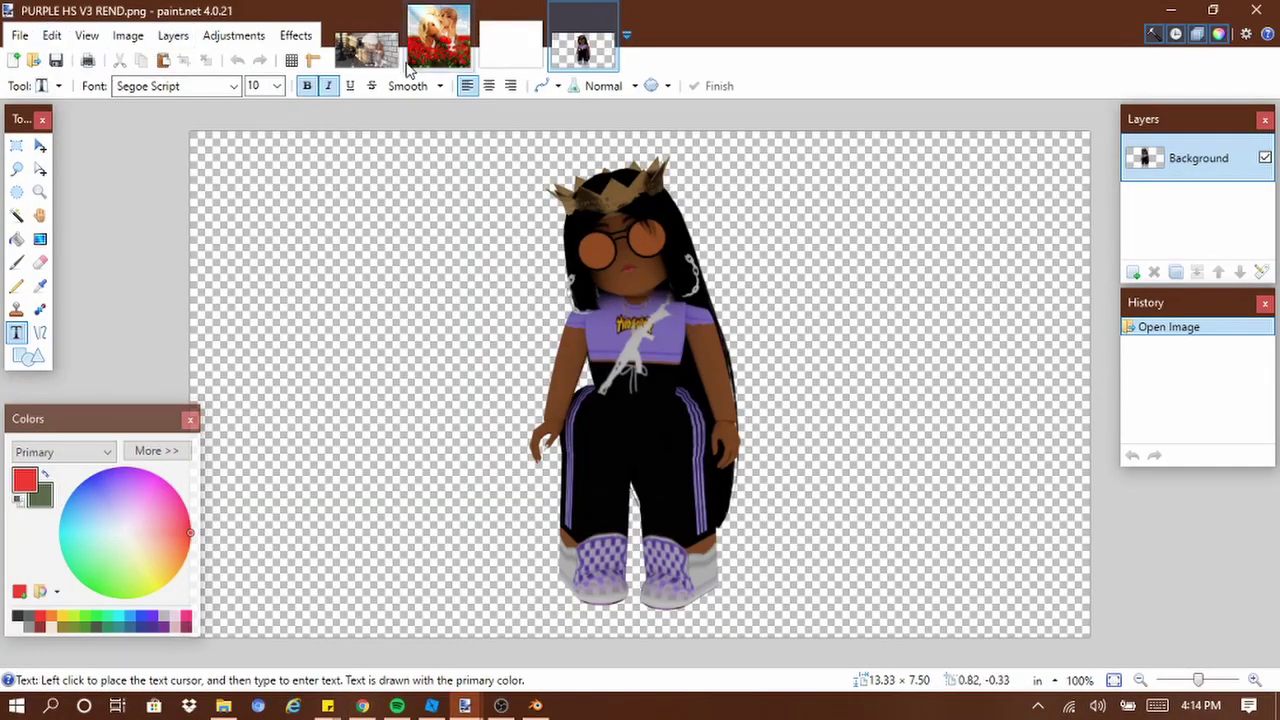
Select the whole picture in HS V3 ROSE DONE FINEAL.png and erase it to leave an empty canvas
{"action": "left_click", "coordinate": [438, 40]}
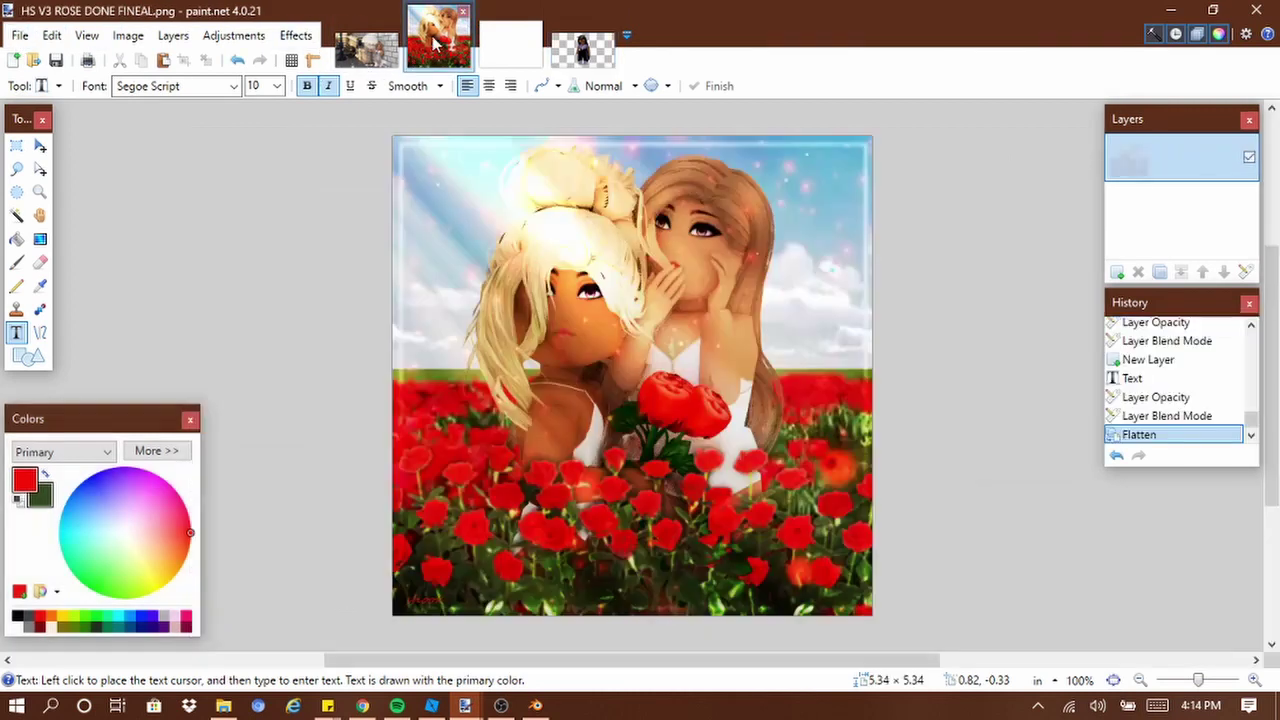
{"action": "left_click", "coordinate": [16, 145]}
{"action": "left_click_drag", "start_coordinate": [391, 121], "coordinate": [878, 620]}
{"action": "key", "text": "Delete"}
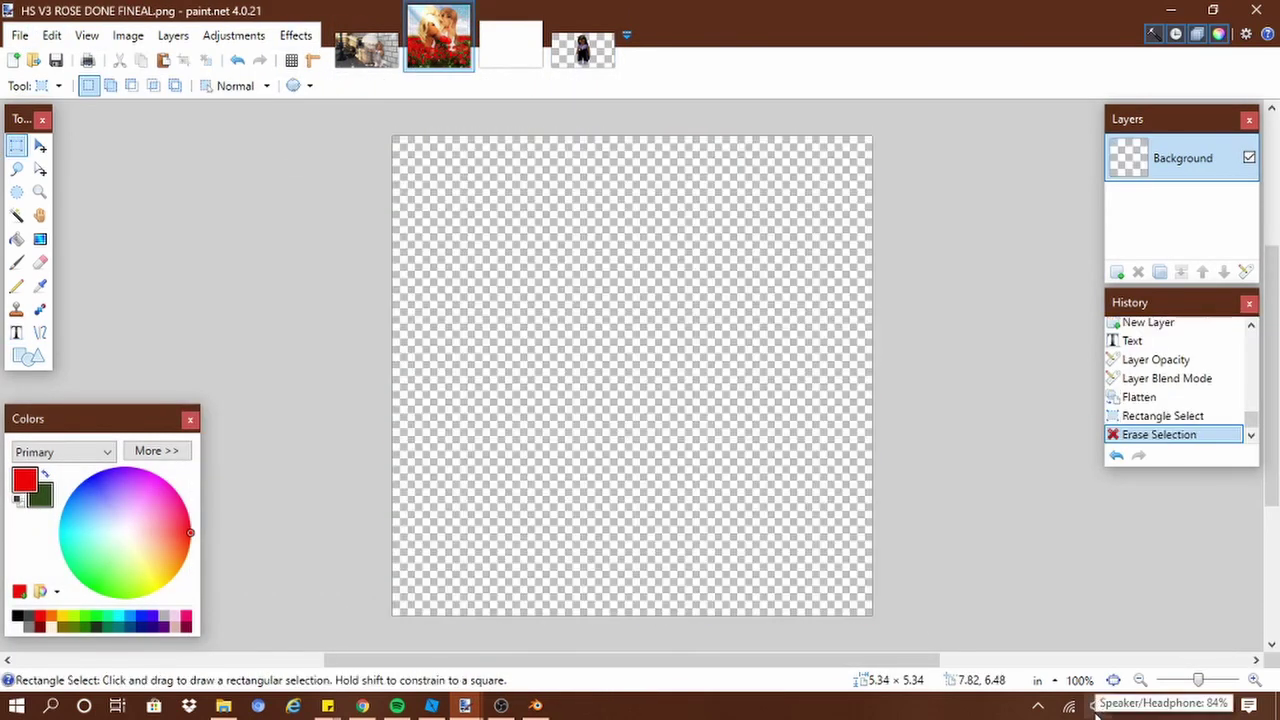
Paste the alley picture onto the empty canvas and shrink it to about 5.37 × 5.36 in to fit
{"action": "key", "text": "ctrl+v"}
{"action": "left_click", "coordinate": [637, 500]}
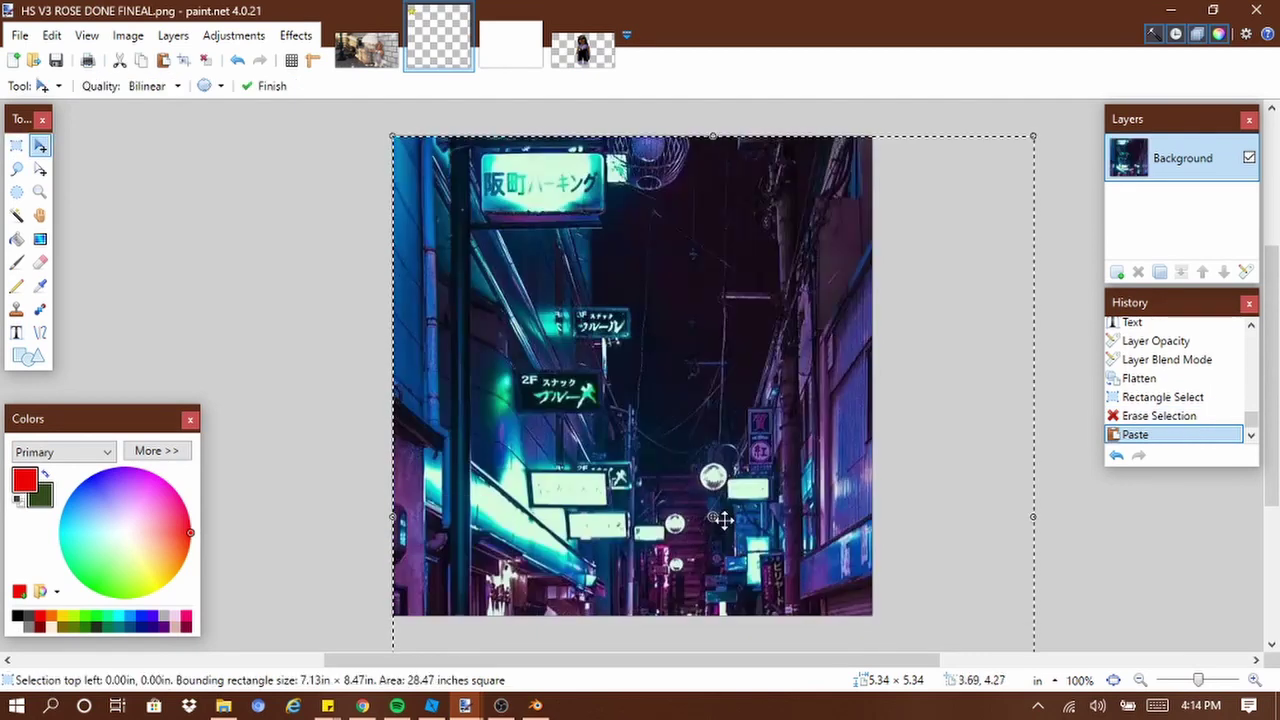
{"action": "scroll", "coordinate": [1036, 590], "scroll_direction": "down", "scroll_amount": 3}
{"action": "left_click_drag", "start_coordinate": [1034, 620], "coordinate": [906, 372]}
{"action": "scroll", "coordinate": [872, 393], "scroll_direction": "up", "scroll_amount": 3}
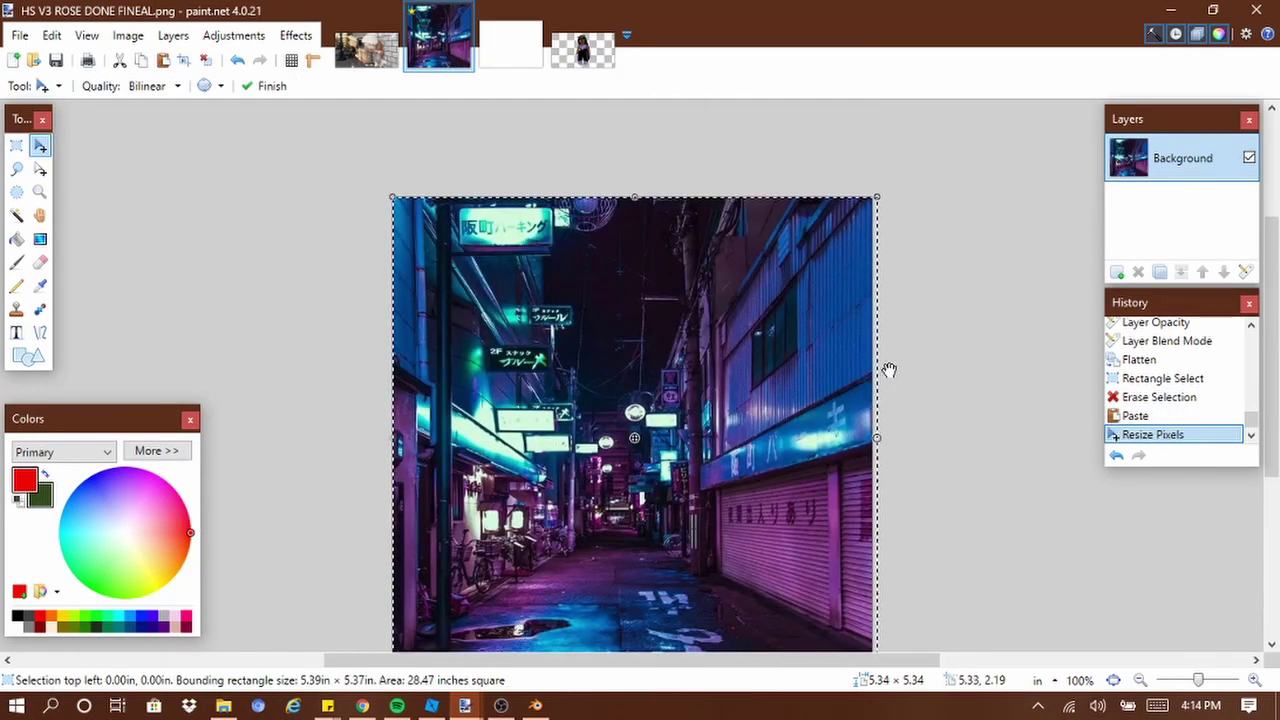
{"action": "scroll", "coordinate": [908, 450], "scroll_direction": "down", "scroll_amount": 1}
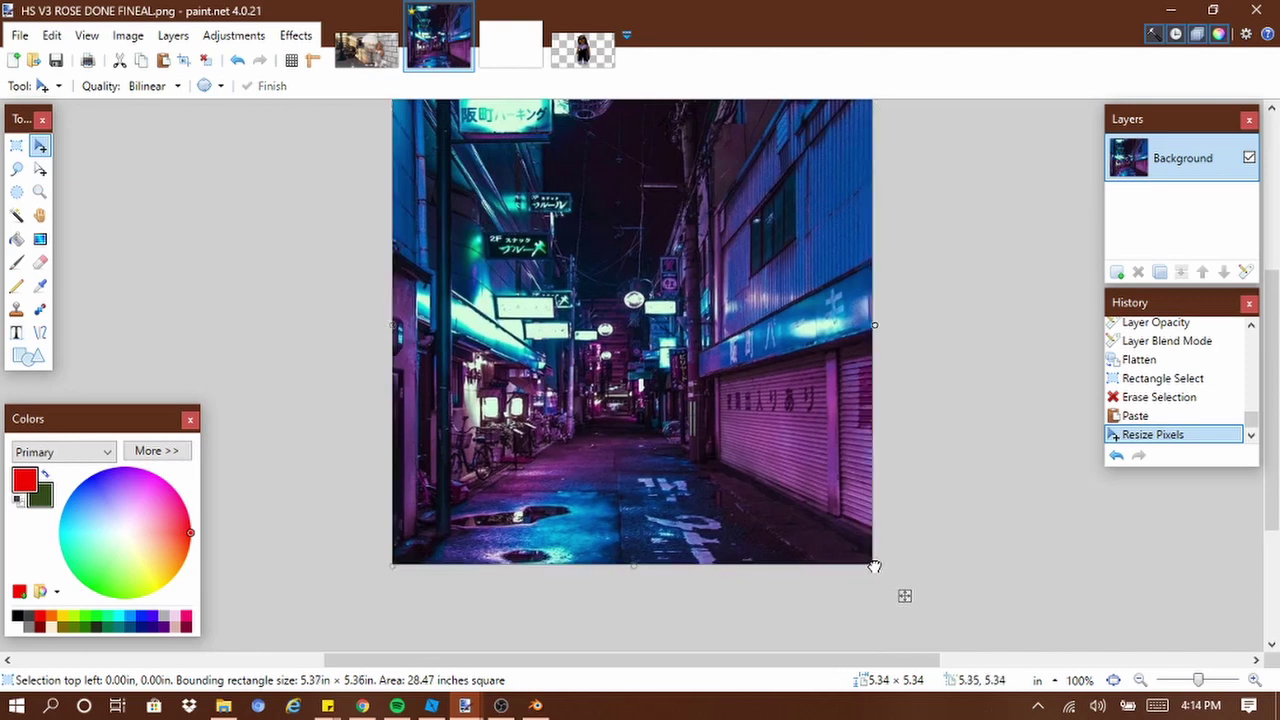
Select the whole avatar in PURPLE HS V3 REND.png with a rectangle of about 3.87 × 7.10 in
{"action": "left_click", "coordinate": [583, 50]}
{"action": "left_click", "coordinate": [17, 146]}
{"action": "left_click_drag", "start_coordinate": [514, 153], "coordinate": [759, 615]}
{"action": "left_click_drag", "start_coordinate": [506, 142], "coordinate": [750, 625]}
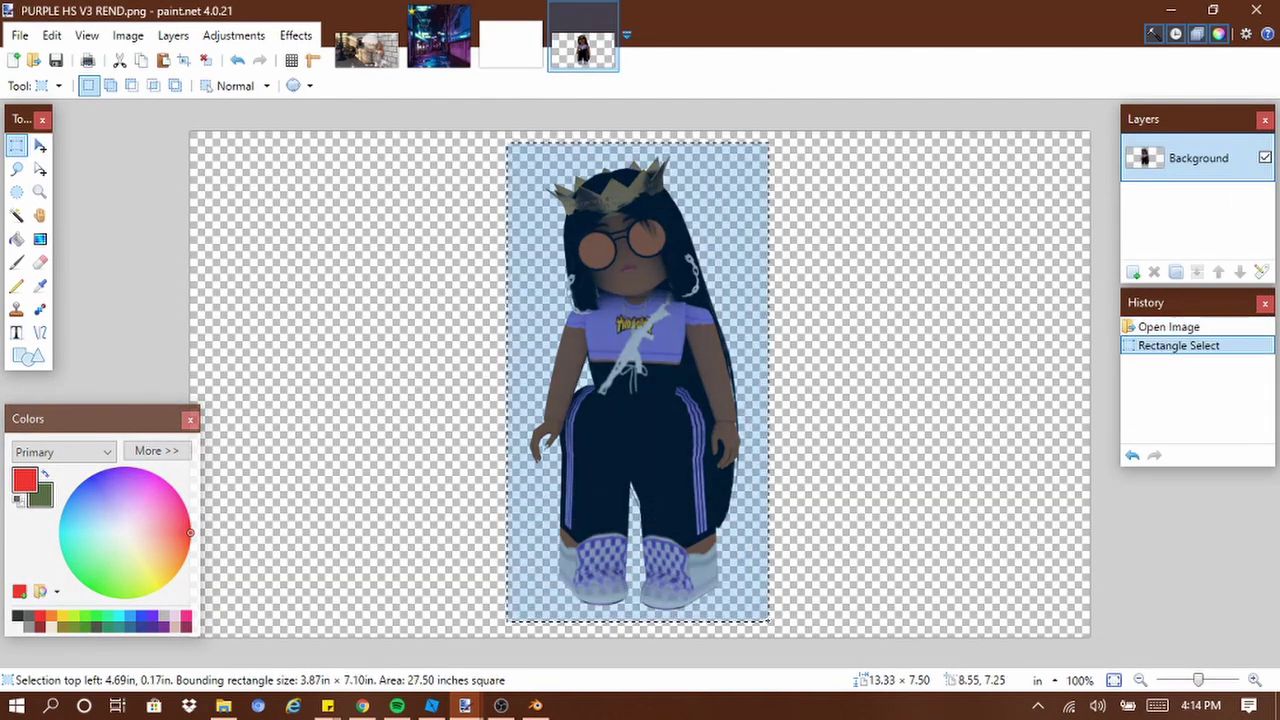
Add a layer above the alley picture in HS V3 ROSE DONE FINEAL.png and paste the avatar there, resized to about 3.01 × 5.43 in
{"action": "left_click", "coordinate": [438, 40]}
{"action": "left_click", "coordinate": [1117, 272]}
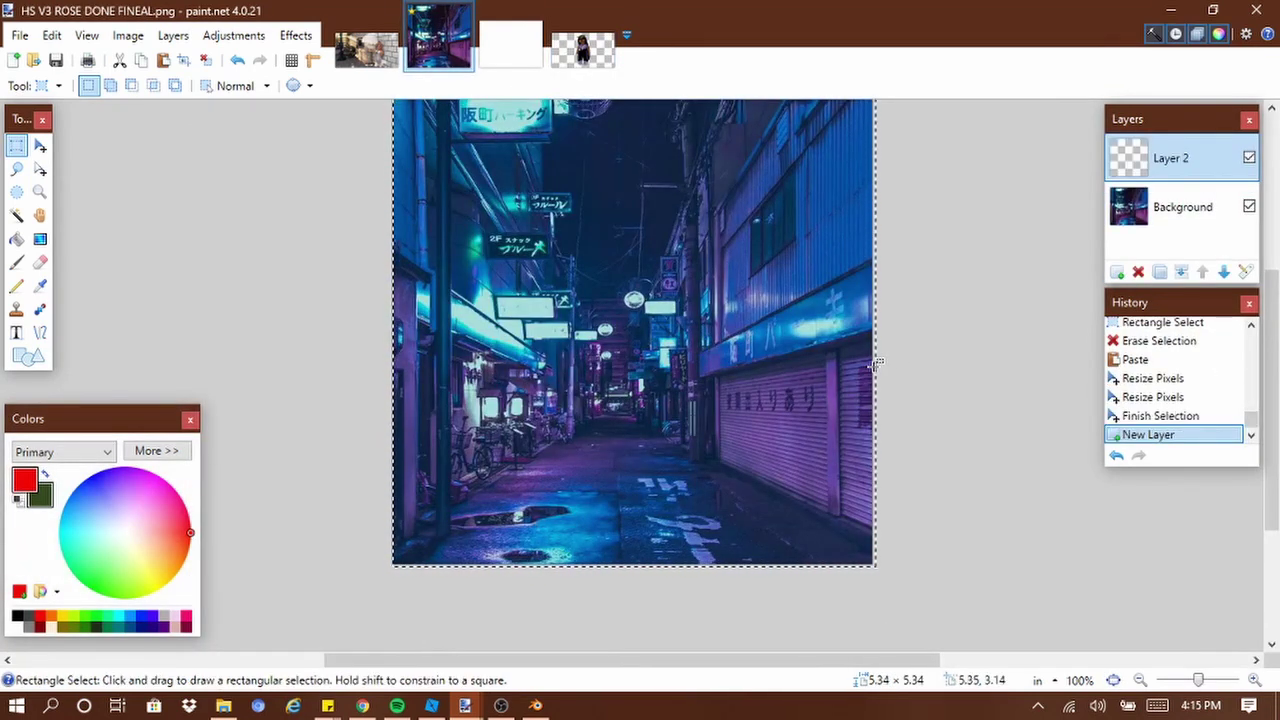
{"action": "scroll", "coordinate": [1275, 470], "scroll_direction": "up", "scroll_amount": 1}
{"action": "key", "text": "ctrl+v"}
{"action": "left_click_drag", "start_coordinate": [797, 471], "coordinate": [650, 497]}
{"action": "mouse_move", "coordinate": [760, 149]}
{"action": "left_mouse_down"}
{"action": "mouse_move", "coordinate": [703, 241]}
{"action": "mouse_move", "coordinate": [772, 135]}
{"action": "left_mouse_up"}
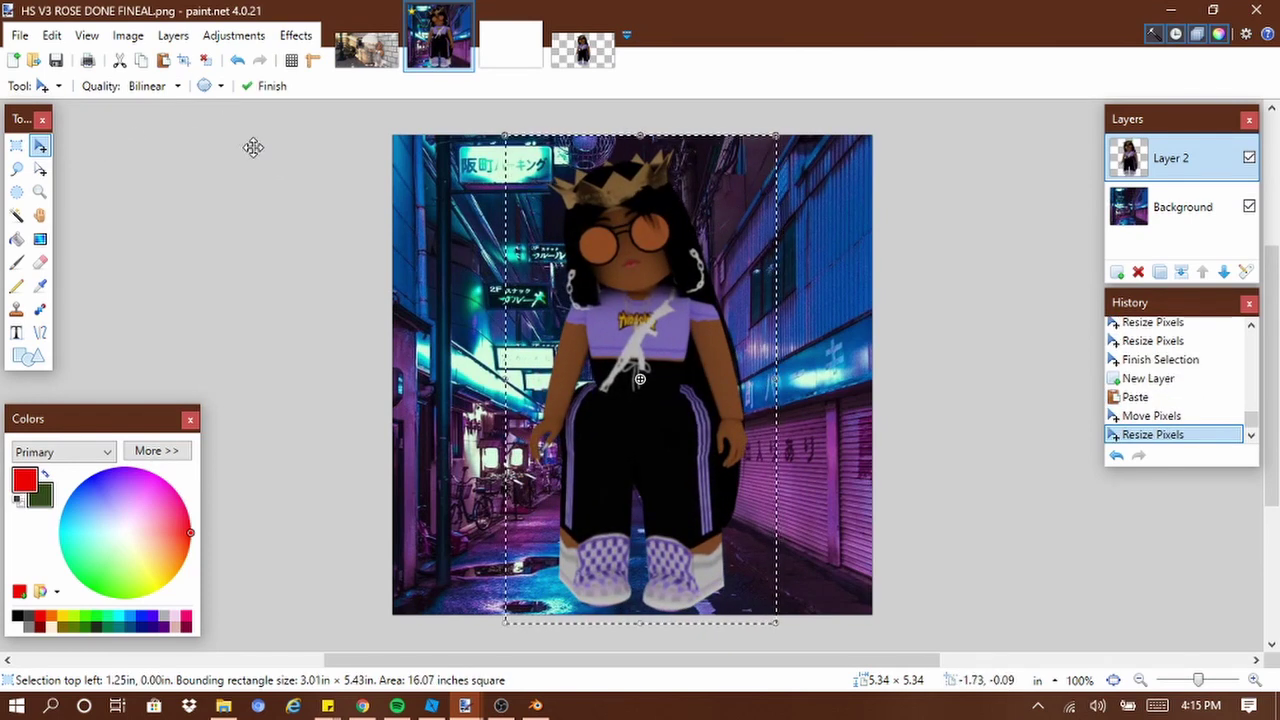
Erase the resized avatar, paste it again at its original proportions and move it to the middle of the canvas
{"action": "key", "text": "Delete"}
{"action": "key", "text": "ctrl+v"}
{"action": "left_click_drag", "start_coordinate": [756, 340], "coordinate": [642, 352]}
Delete the Background layer with the neon alley picture and clear the selection around the avatar
{"action": "left_click", "coordinate": [1160, 222]}
{"action": "left_click", "coordinate": [1138, 272]}
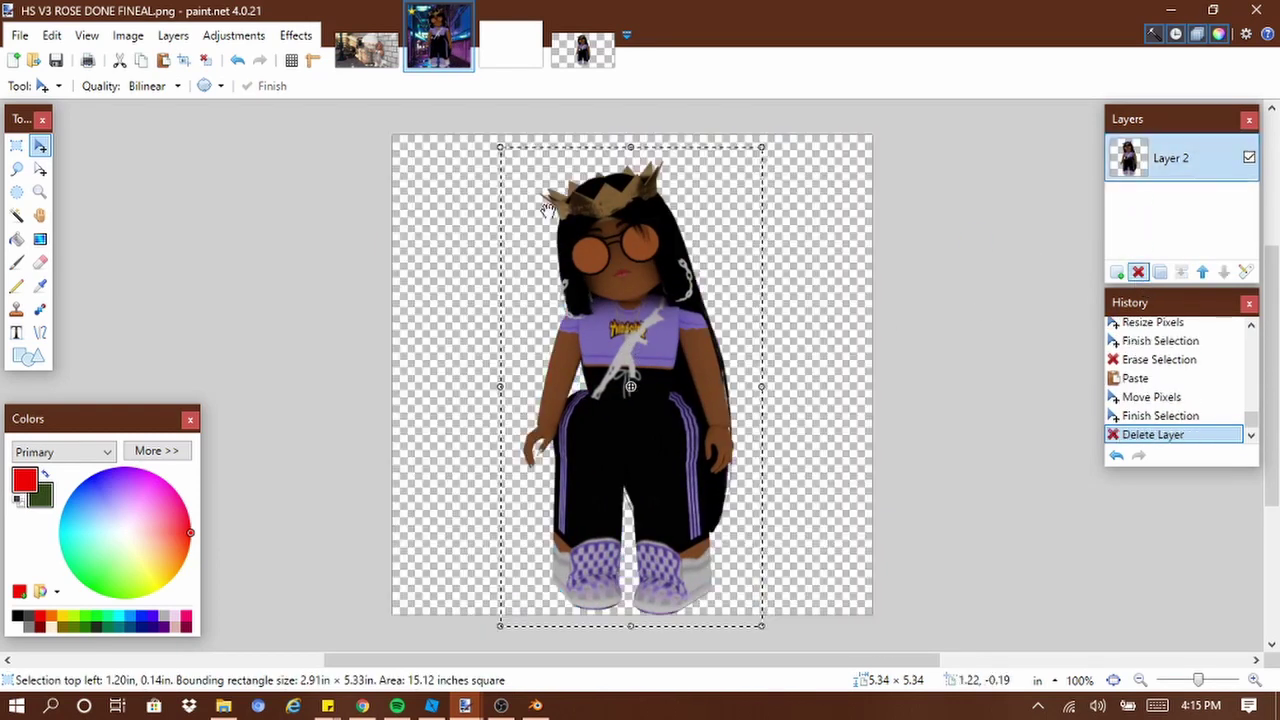
{"action": "key", "text": "ctrl+d"}
Switch to Chrome, look through the purple alley results for another background and copy the Flickr picture of the downtown Vancouver alley
{"action": "left_click", "coordinate": [362, 705]}
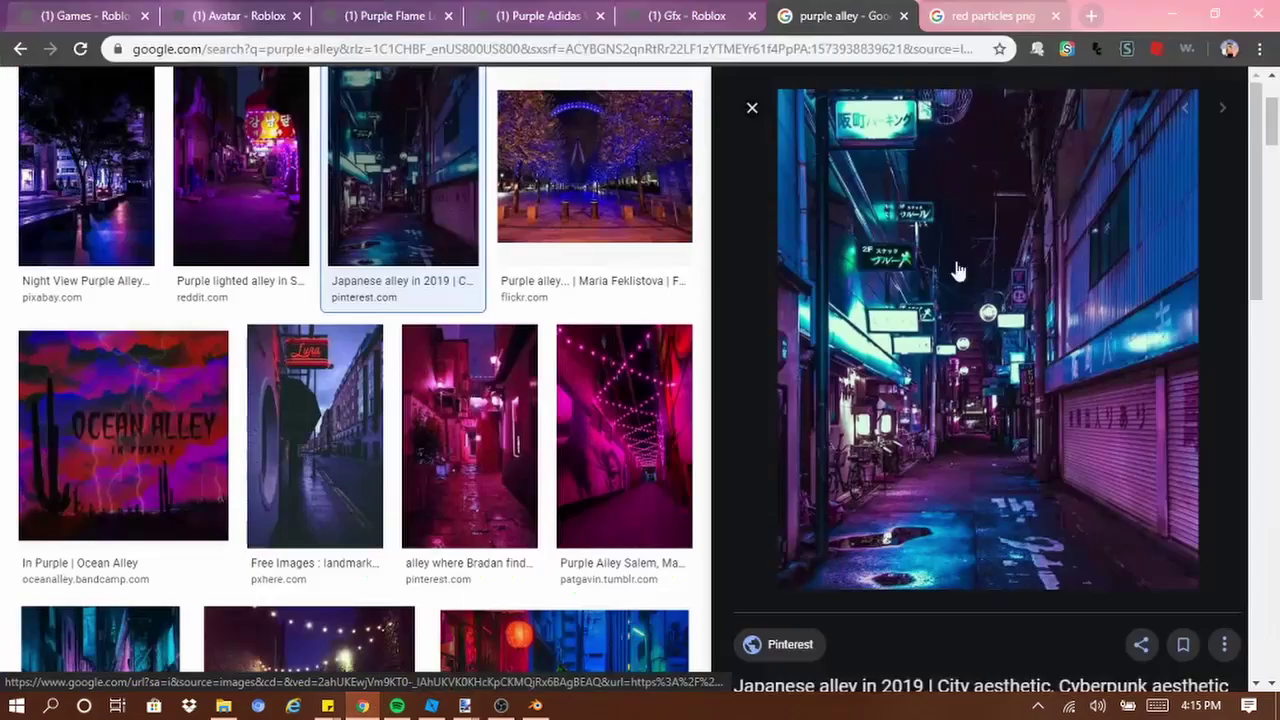
{"action": "left_click", "coordinate": [749, 110]}
{"action": "scroll", "coordinate": [678, 310], "scroll_direction": "down", "scroll_amount": 2}
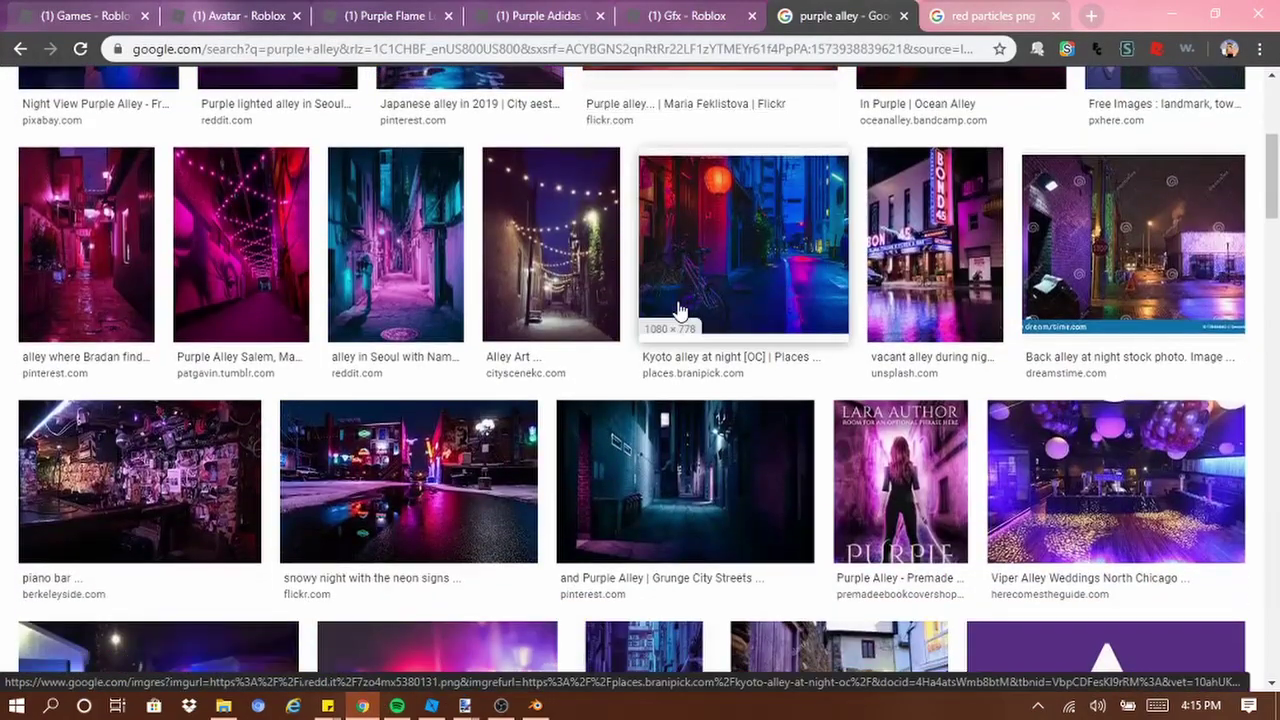
{"action": "scroll", "coordinate": [678, 310], "scroll_direction": "down", "scroll_amount": 1}
{"action": "scroll", "coordinate": [678, 310], "scroll_direction": "down", "scroll_amount": 6}
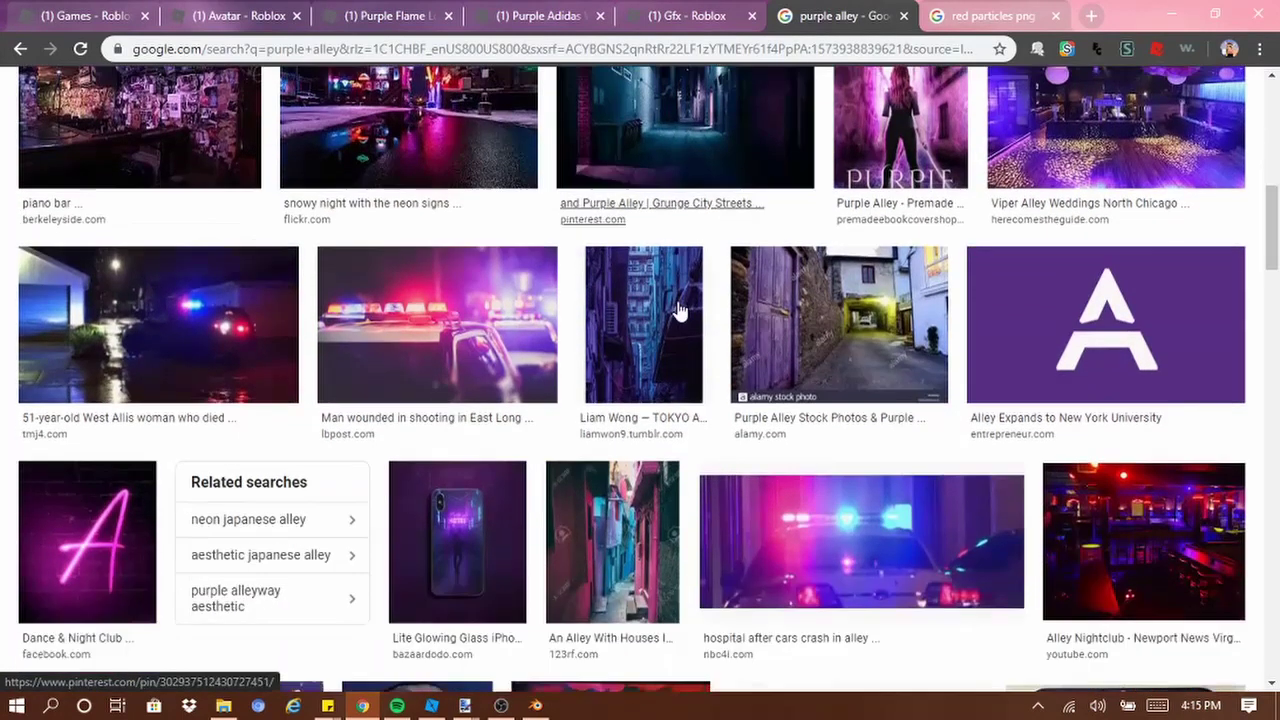
{"action": "scroll", "coordinate": [678, 310], "scroll_direction": "down", "scroll_amount": 5}
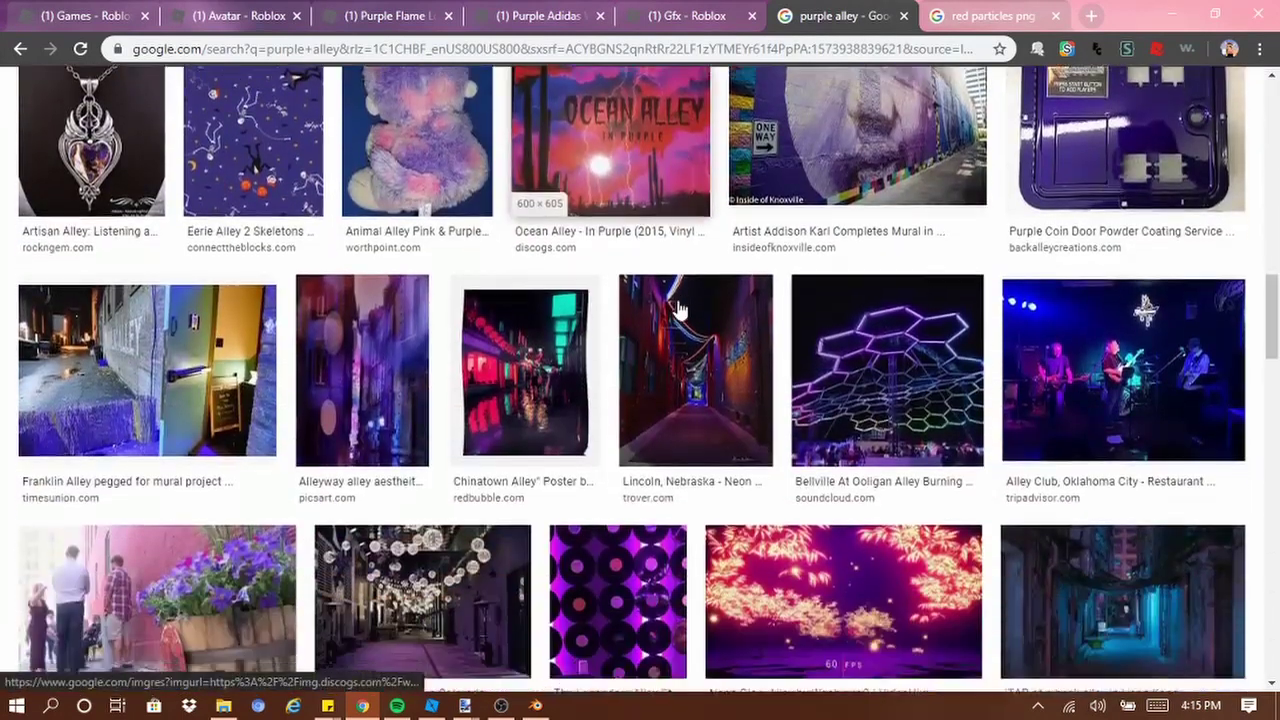
{"action": "scroll", "coordinate": [678, 310], "scroll_direction": "down", "scroll_amount": 1}
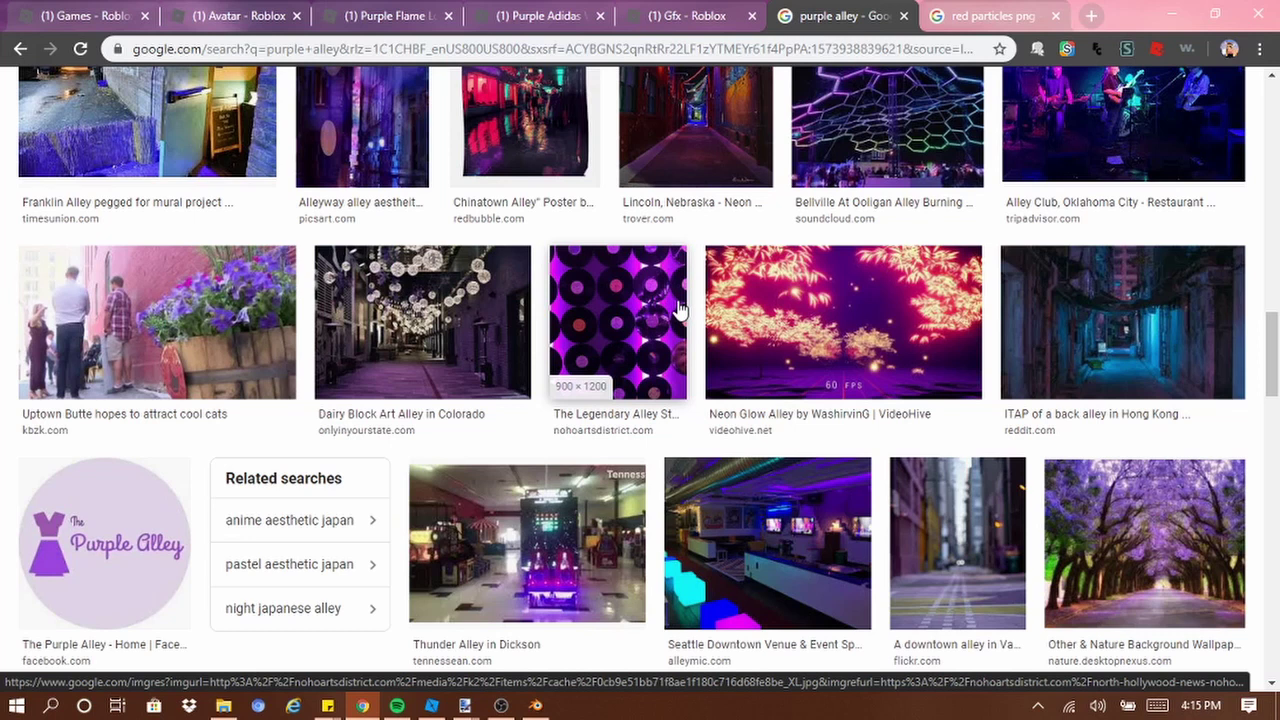
{"action": "scroll", "coordinate": [678, 310], "scroll_direction": "down", "scroll_amount": 4}
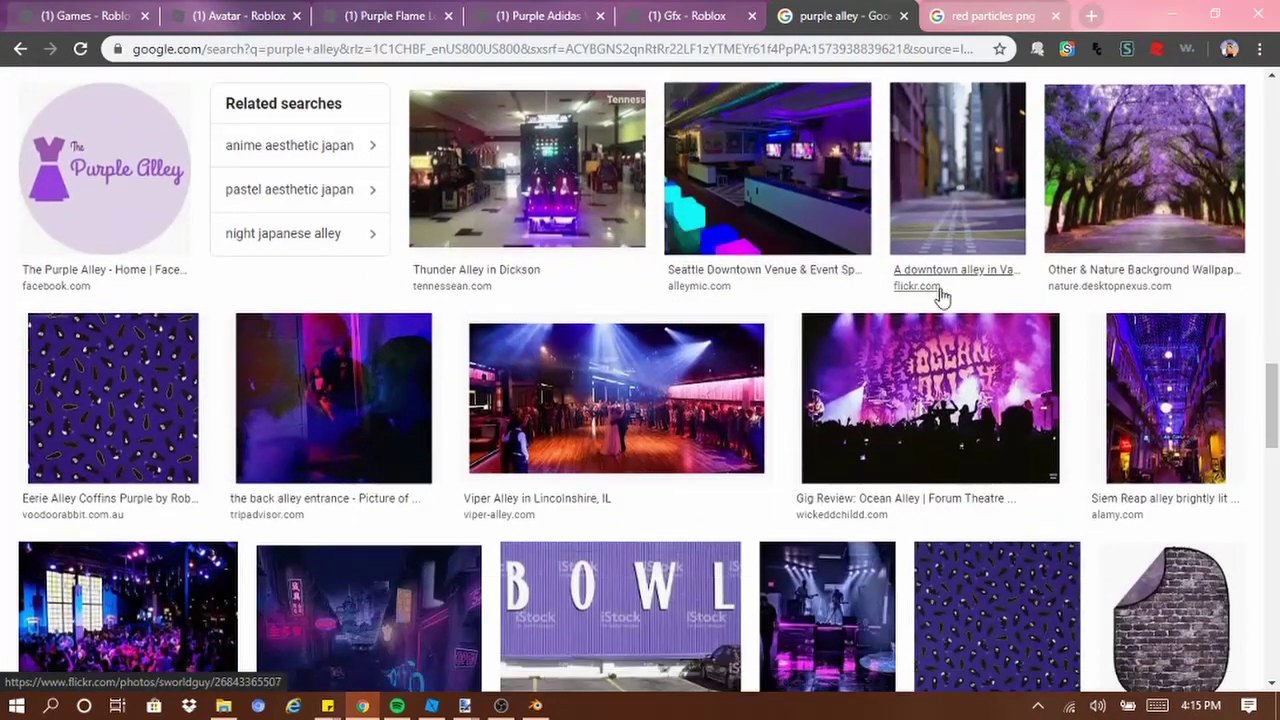
{"action": "scroll", "coordinate": [940, 295], "scroll_direction": "down", "scroll_amount": 1}
{"action": "scroll", "coordinate": [1005, 302], "scroll_direction": "up", "scroll_amount": 2}
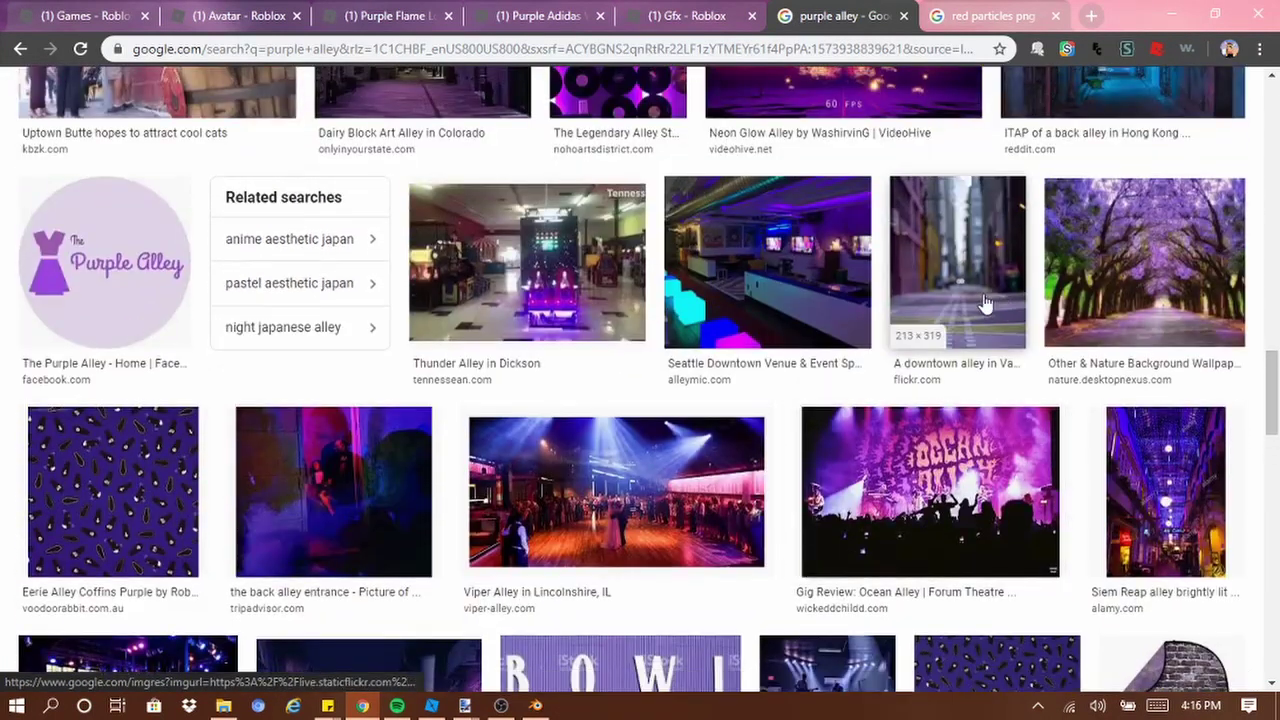
{"action": "left_click", "coordinate": [1008, 300]}
{"action": "right_click", "coordinate": [1037, 303]}
{"action": "left_click", "coordinate": [1040, 511]}
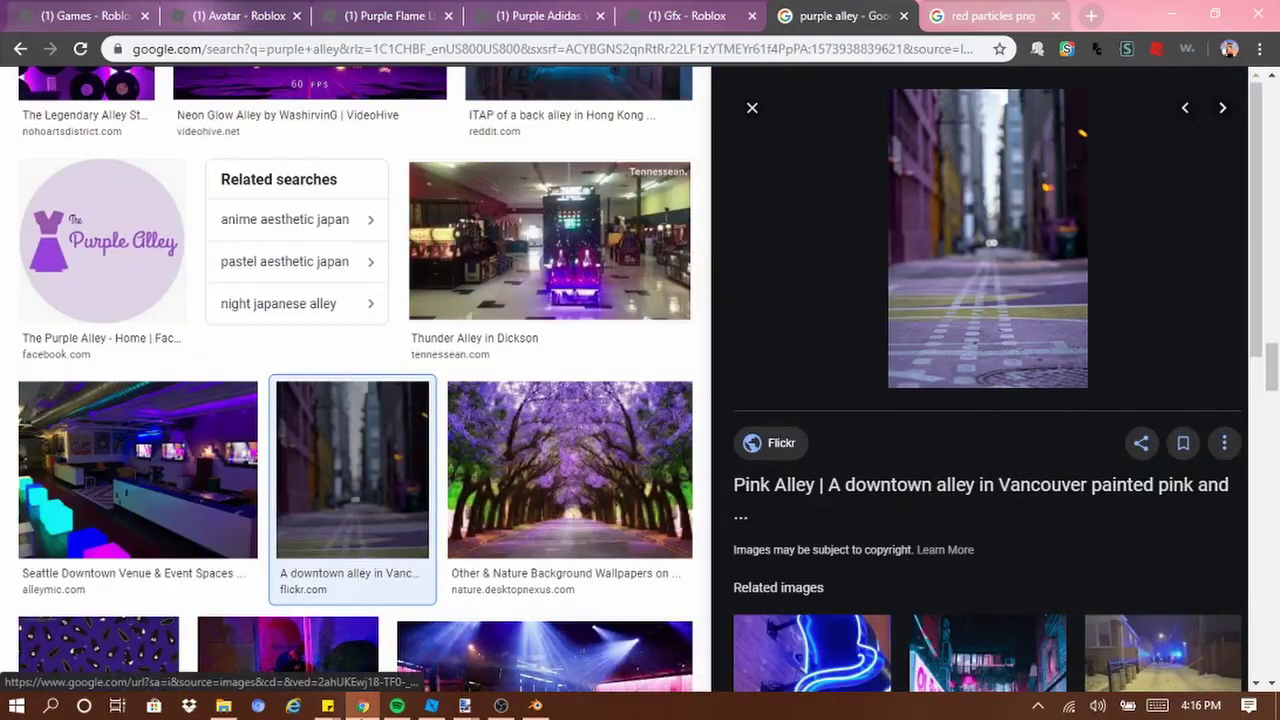
Switch back to paint.net, add a layer beneath the avatar and paste the Vancouver alley picture onto it
{"action": "key", "text": "alt+Tab"}
{"action": "key", "text": "ctrl+v"}
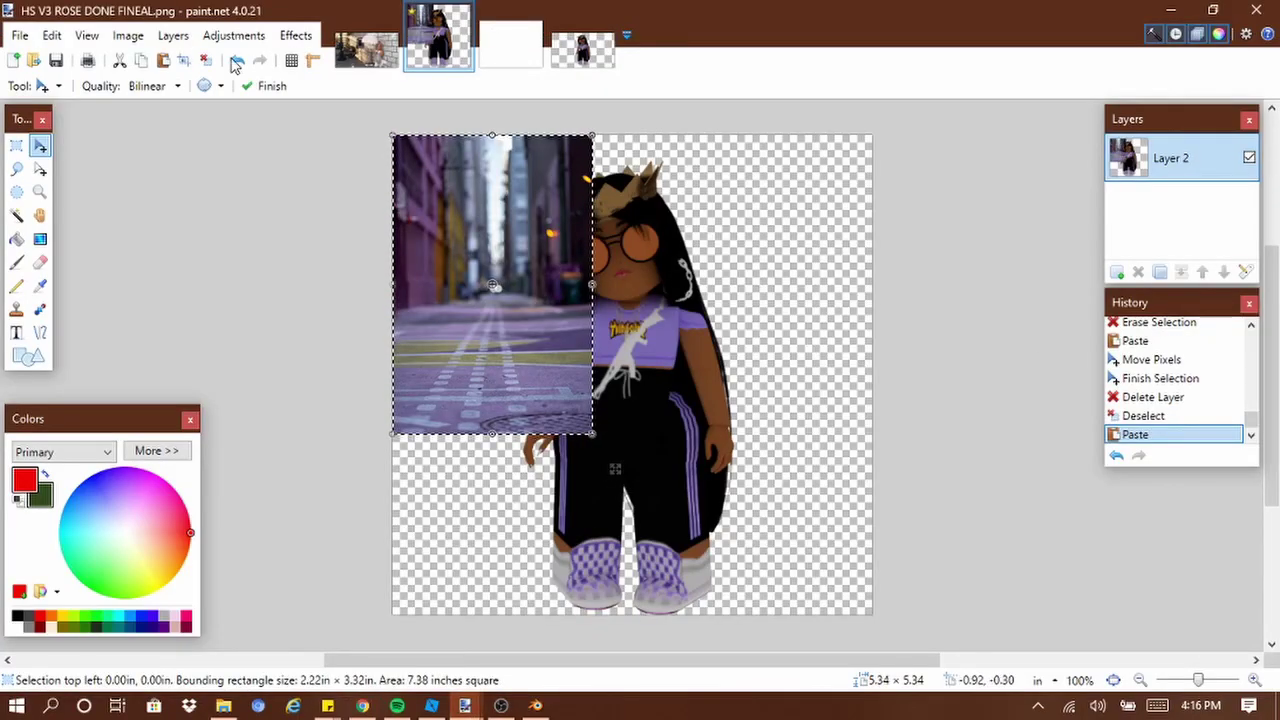
{"action": "key", "text": "ctrl+z"}
{"action": "left_click", "coordinate": [1117, 272]}
{"action": "left_click_drag", "start_coordinate": [1183, 148], "coordinate": [1183, 207]}
{"action": "key", "text": "ctrl+v"}
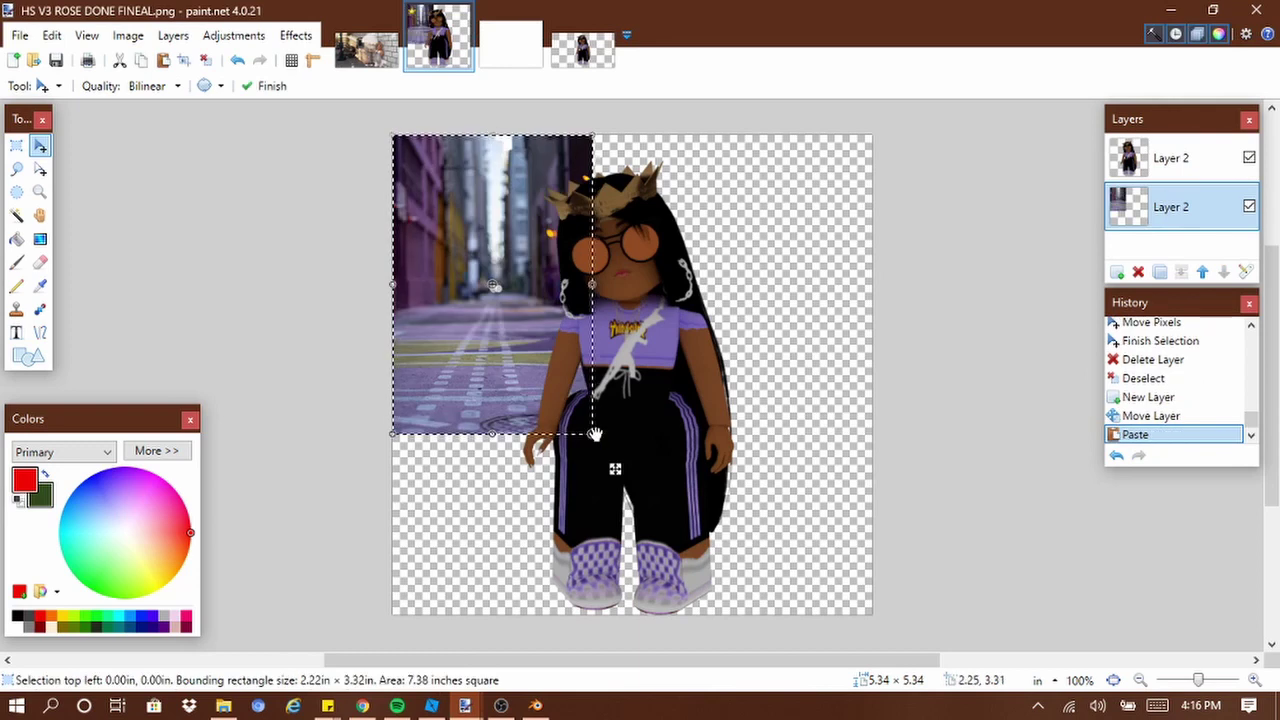
Enlarge the alley picture to about 5.86 × 5.80 in, position it to cover the whole canvas and deselect it
{"action": "left_click_drag", "start_coordinate": [596, 438], "coordinate": [708, 601]}
{"action": "mouse_move", "coordinate": [510, 525]}
{"action": "left_mouse_down"}
{"action": "mouse_move", "coordinate": [591, 520]}
{"action": "mouse_move", "coordinate": [589, 531]}
{"action": "mouse_move", "coordinate": [503, 502]}
{"action": "left_mouse_up"}
{"action": "left_click_drag", "start_coordinate": [706, 596], "coordinate": [910, 651]}
{"action": "mouse_move", "coordinate": [813, 563]}
{"action": "left_mouse_down"}
{"action": "mouse_move", "coordinate": [809, 543]}
{"action": "mouse_move", "coordinate": [800, 560]}
{"action": "left_mouse_up"}
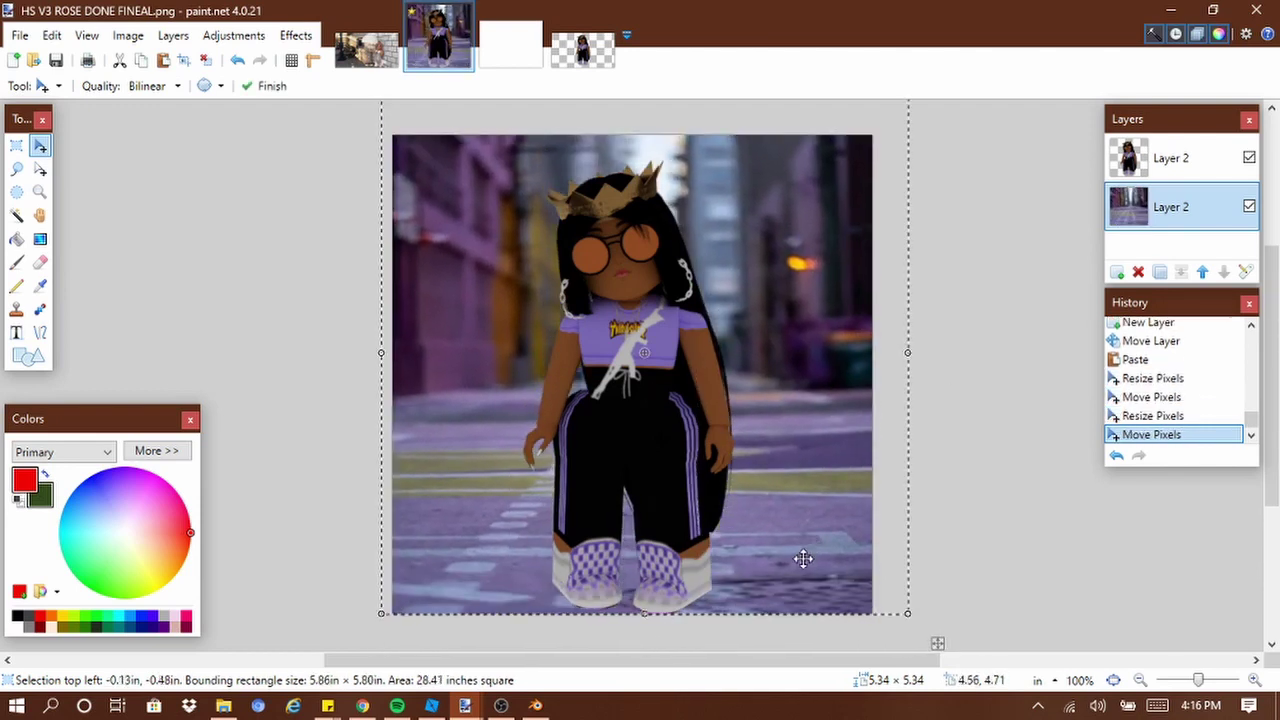
{"action": "key", "text": "ctrl+d"}
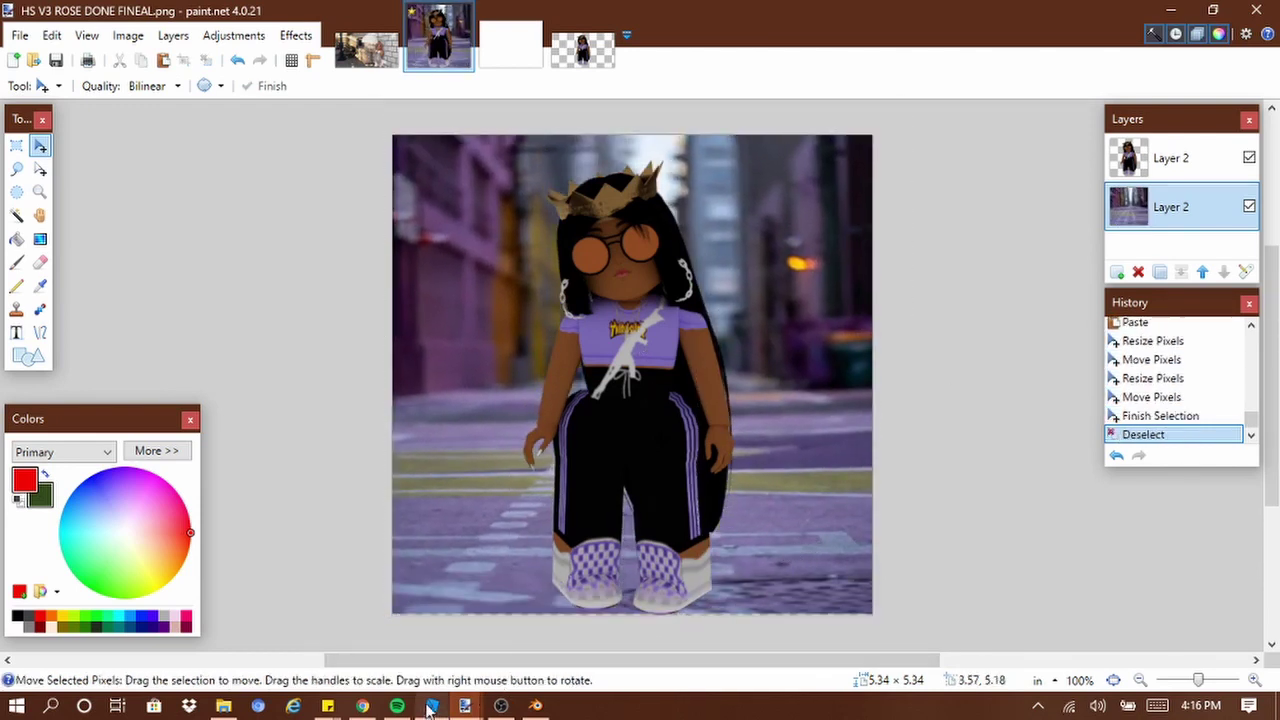
Apply a Gaussian Blur with a radius of 2 to the avatar layer
{"action": "left_click", "coordinate": [1170, 163]}
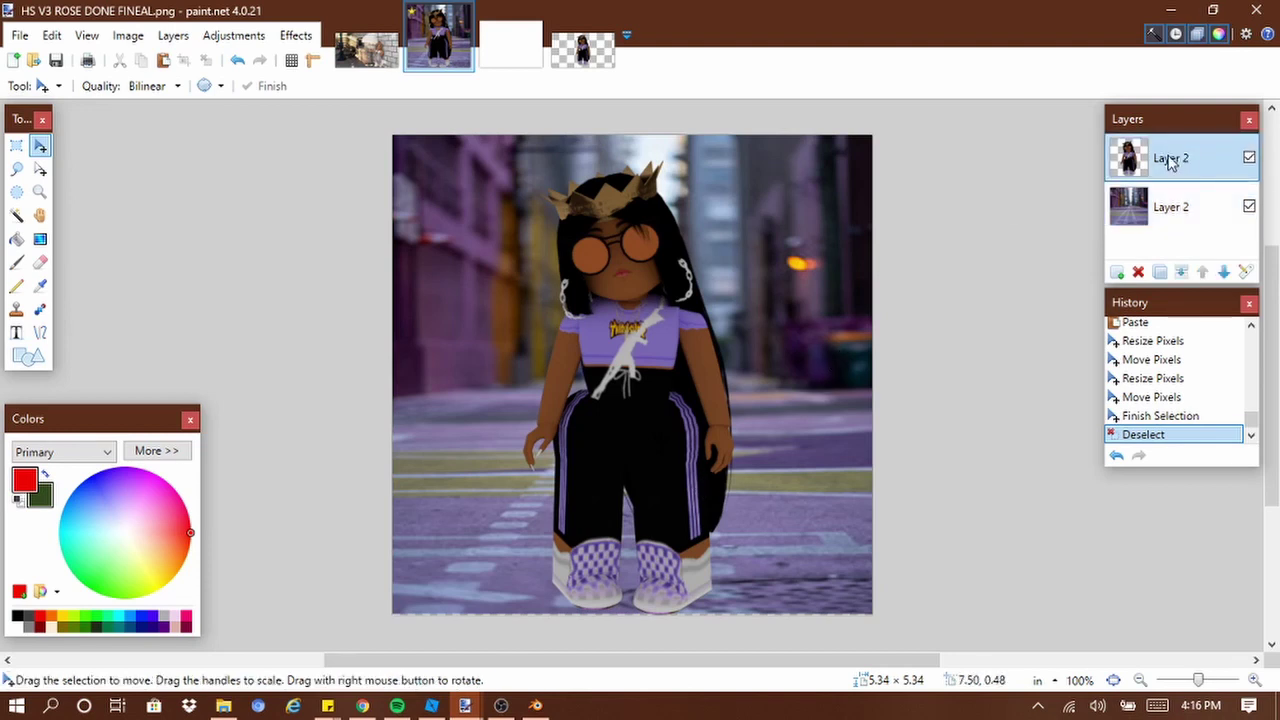
{"action": "left_click", "coordinate": [296, 35]}
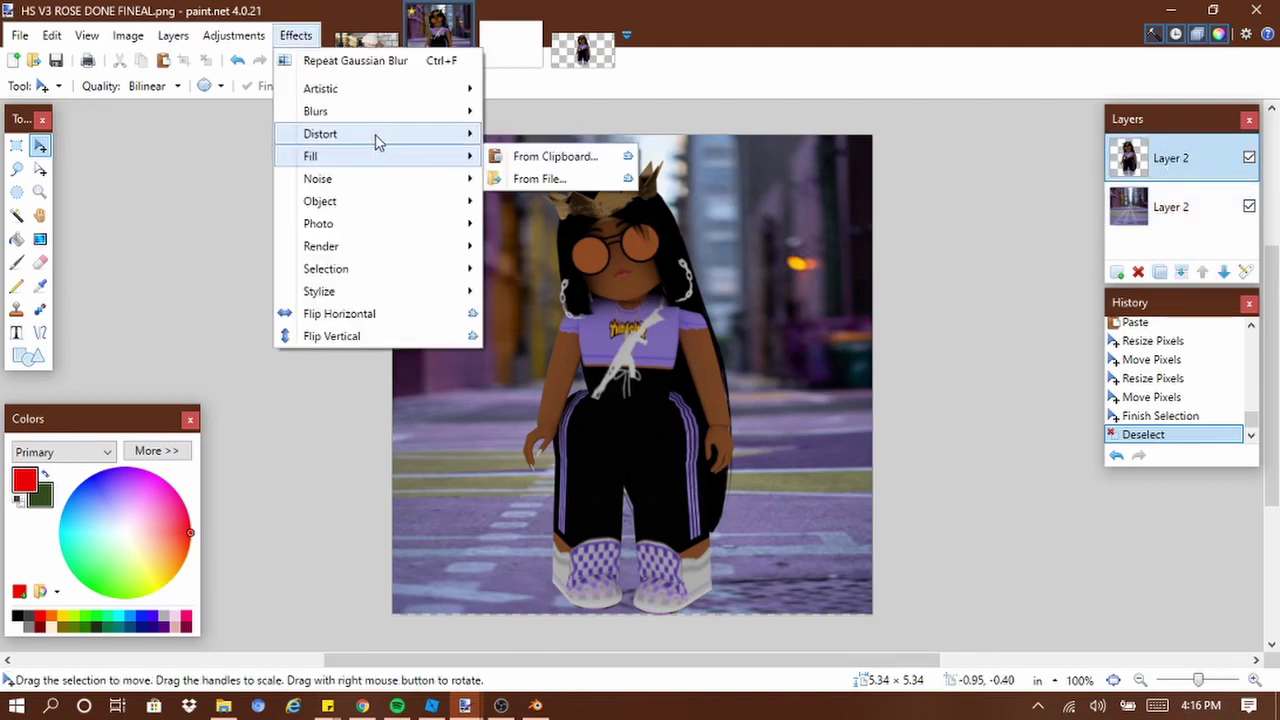
{"action": "mouse_move", "coordinate": [420, 111]}
{"action": "left_click", "coordinate": [530, 134]}
{"action": "left_click_drag", "start_coordinate": [626, 297], "coordinate": [302, 263]}
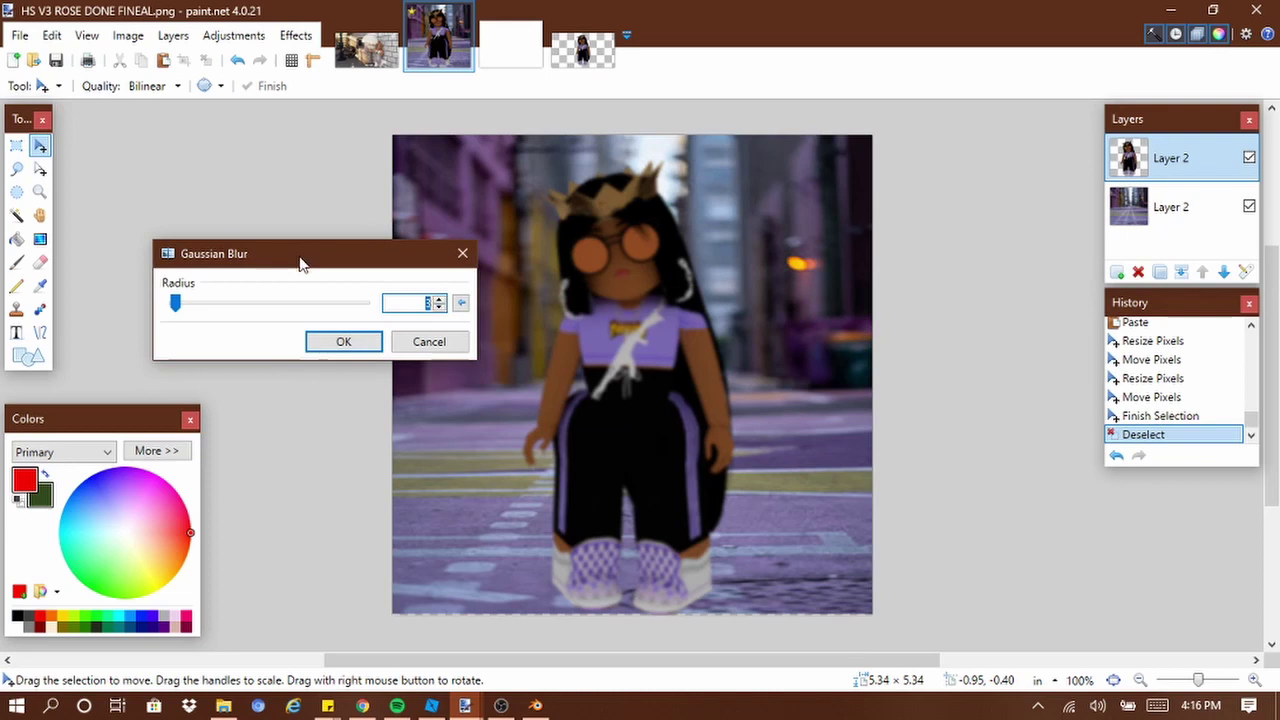
{"action": "left_click", "coordinate": [441, 307]}
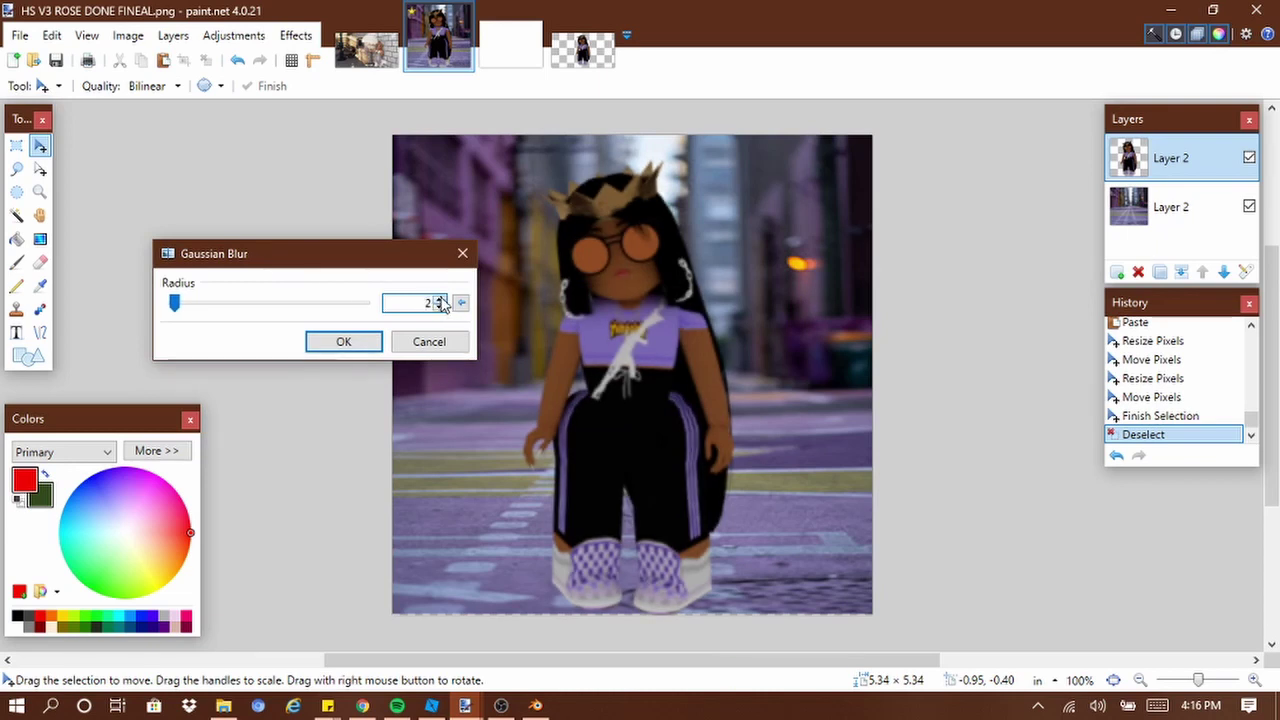
{"action": "left_click", "coordinate": [343, 341]}
Apply a Gaussian Blur with a radius of 2 to the alley background layer
{"action": "left_click", "coordinate": [1190, 207]}
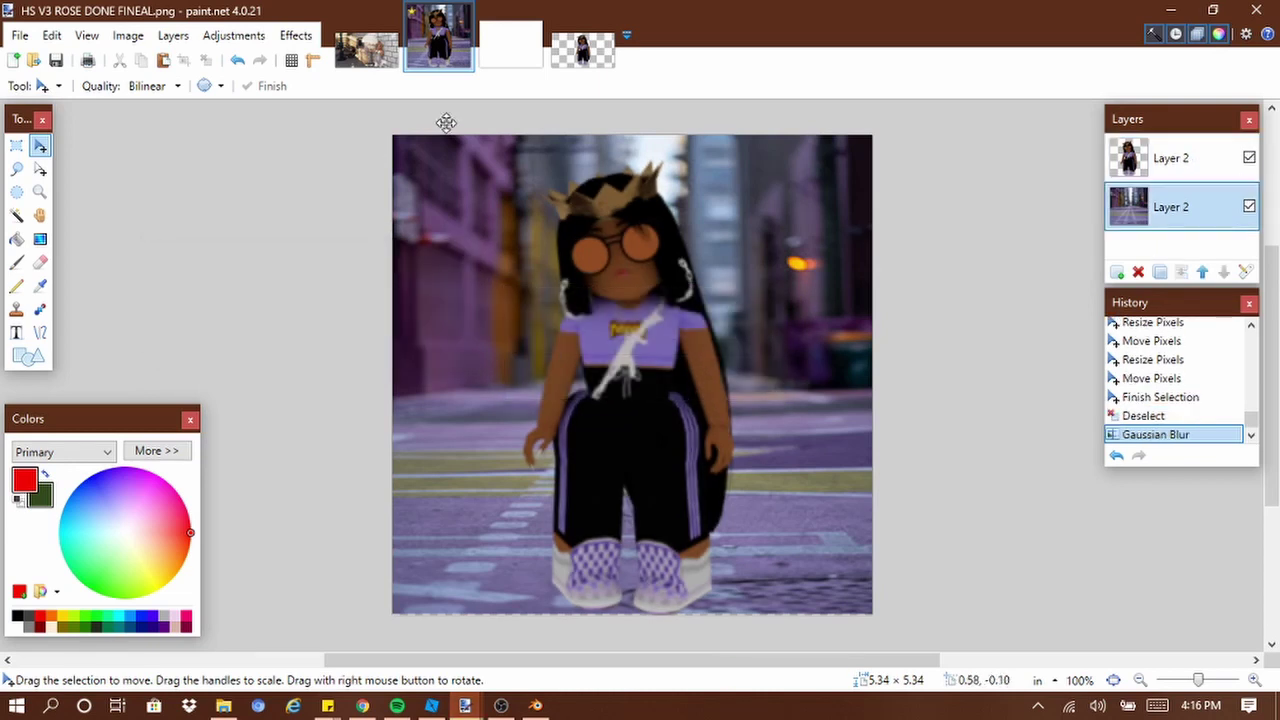
{"action": "left_click", "coordinate": [295, 35]}
{"action": "mouse_move", "coordinate": [314, 109]}
{"action": "left_click", "coordinate": [540, 132]}
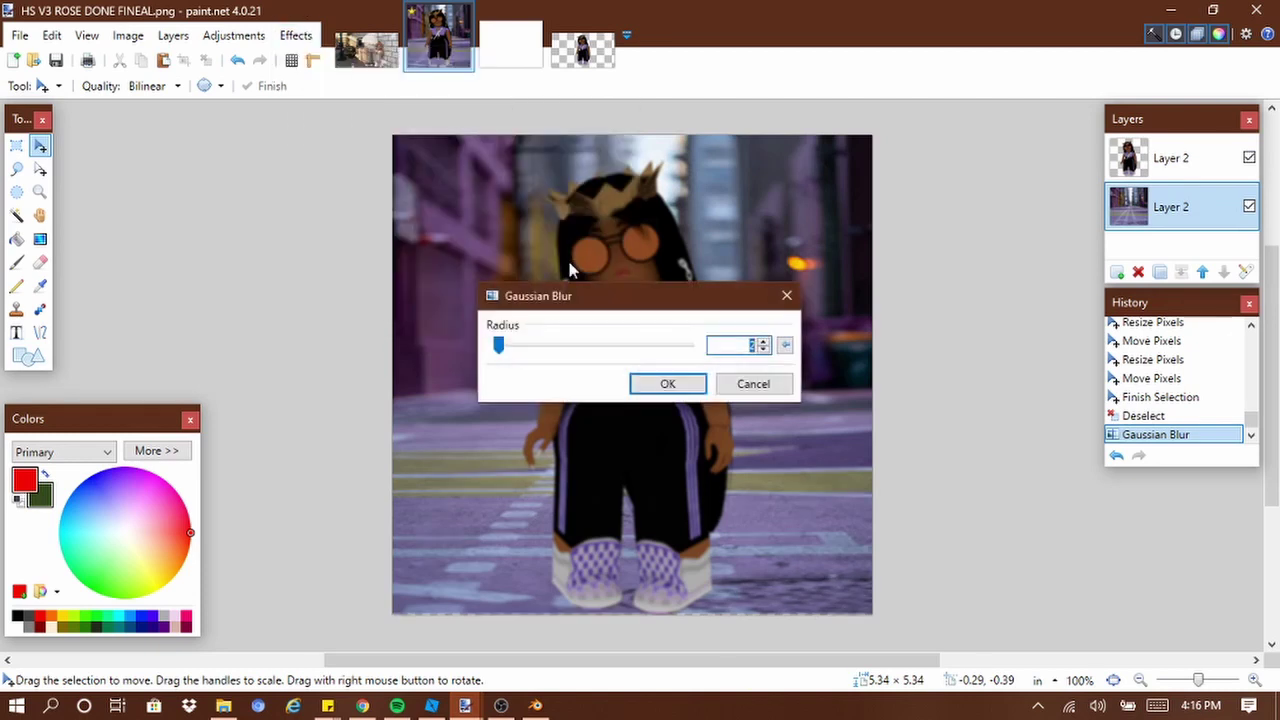
{"action": "left_click_drag", "start_coordinate": [570, 296], "coordinate": [282, 242]}
{"action": "left_click", "coordinate": [396, 331]}
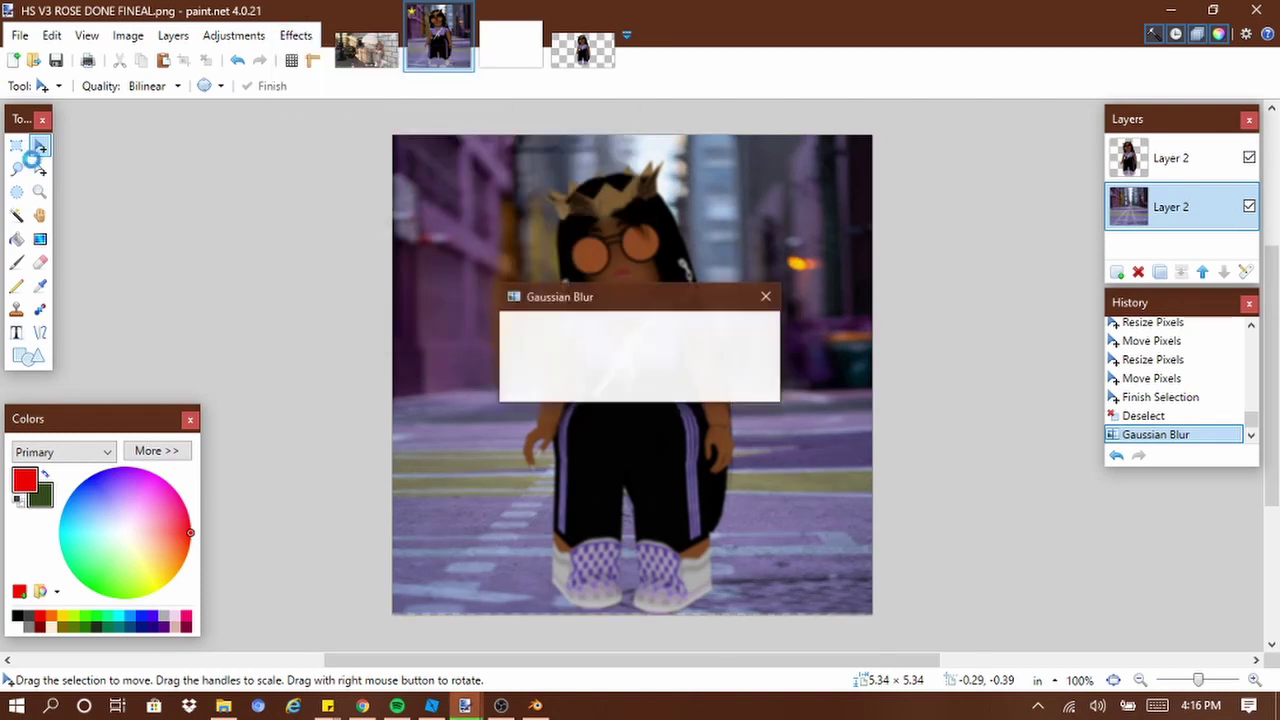
Activate Rectangle Select and add an empty layer above the avatar layer
{"action": "left_click", "coordinate": [18, 146]}
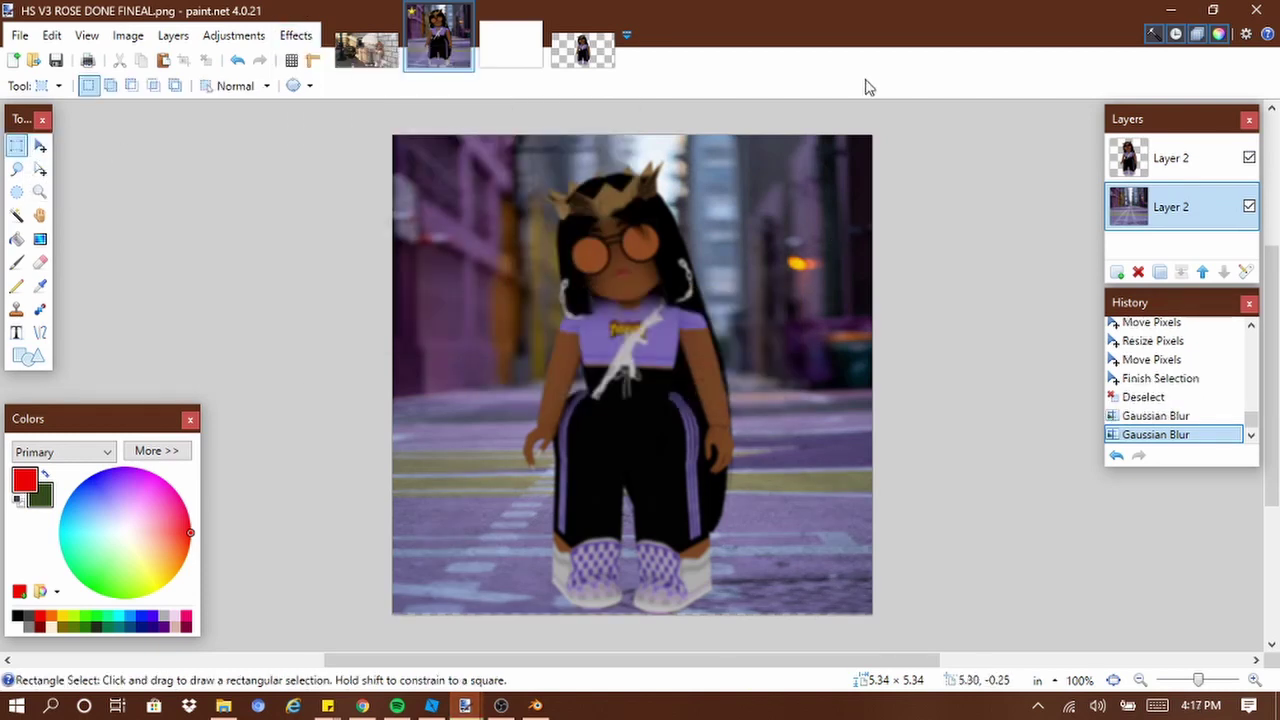
{"action": "left_click", "coordinate": [1163, 177]}
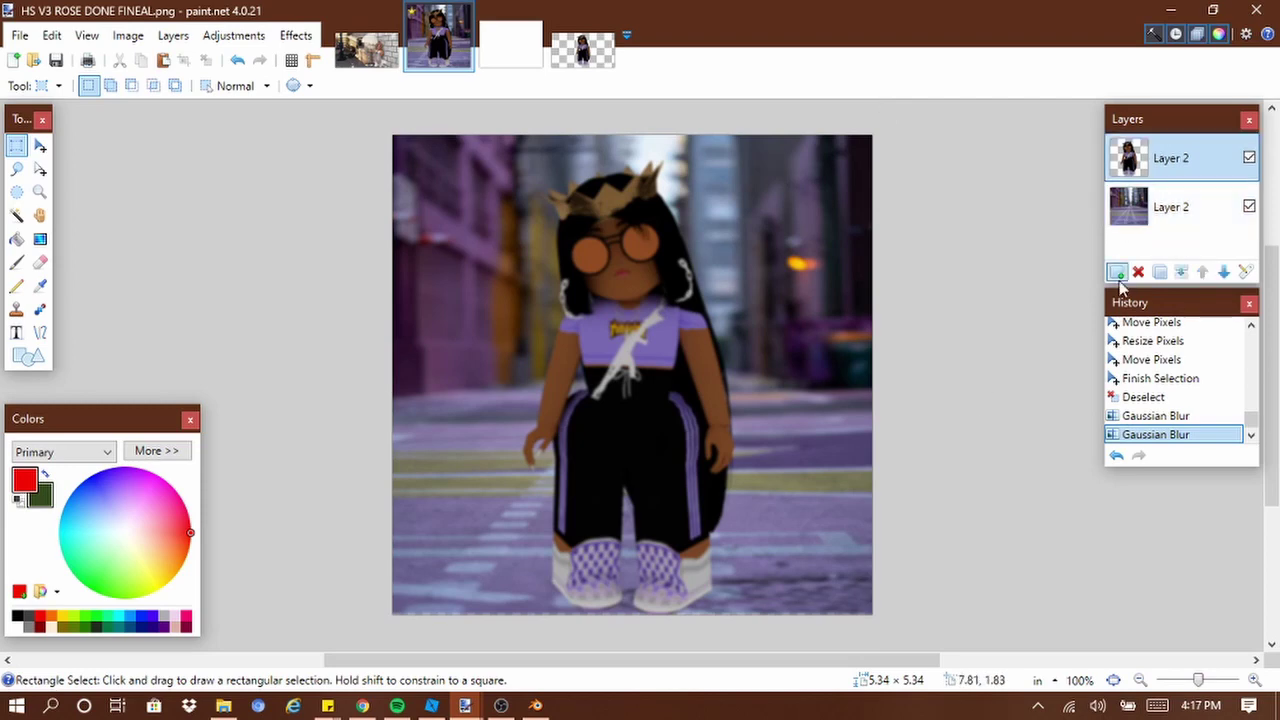
{"action": "left_click", "coordinate": [1117, 272]}
Switch to Chrome, close the alley picture preview and search Google Images for "trash flying png"
{"action": "left_click", "coordinate": [362, 706]}
{"action": "left_click", "coordinate": [753, 105]}
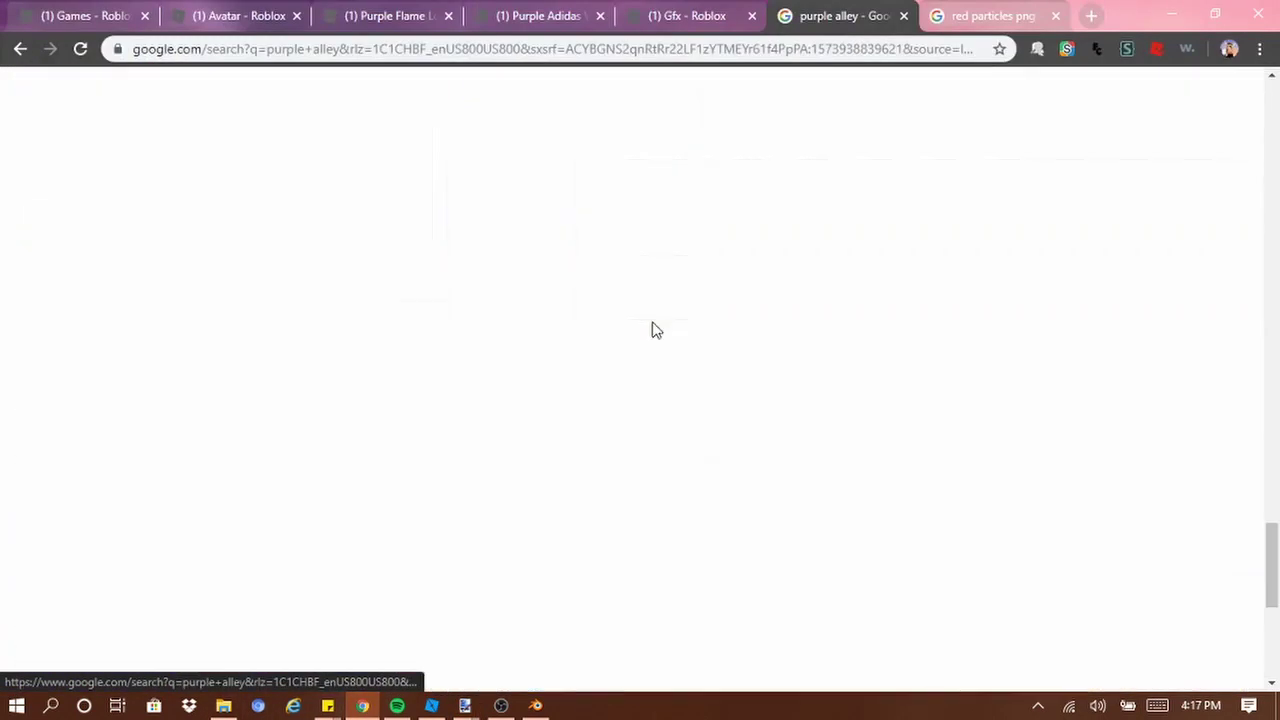
{"action": "scroll", "coordinate": [651, 329], "scroll_direction": "up", "scroll_amount": 15}
{"action": "triple_click", "coordinate": [403, 111]}
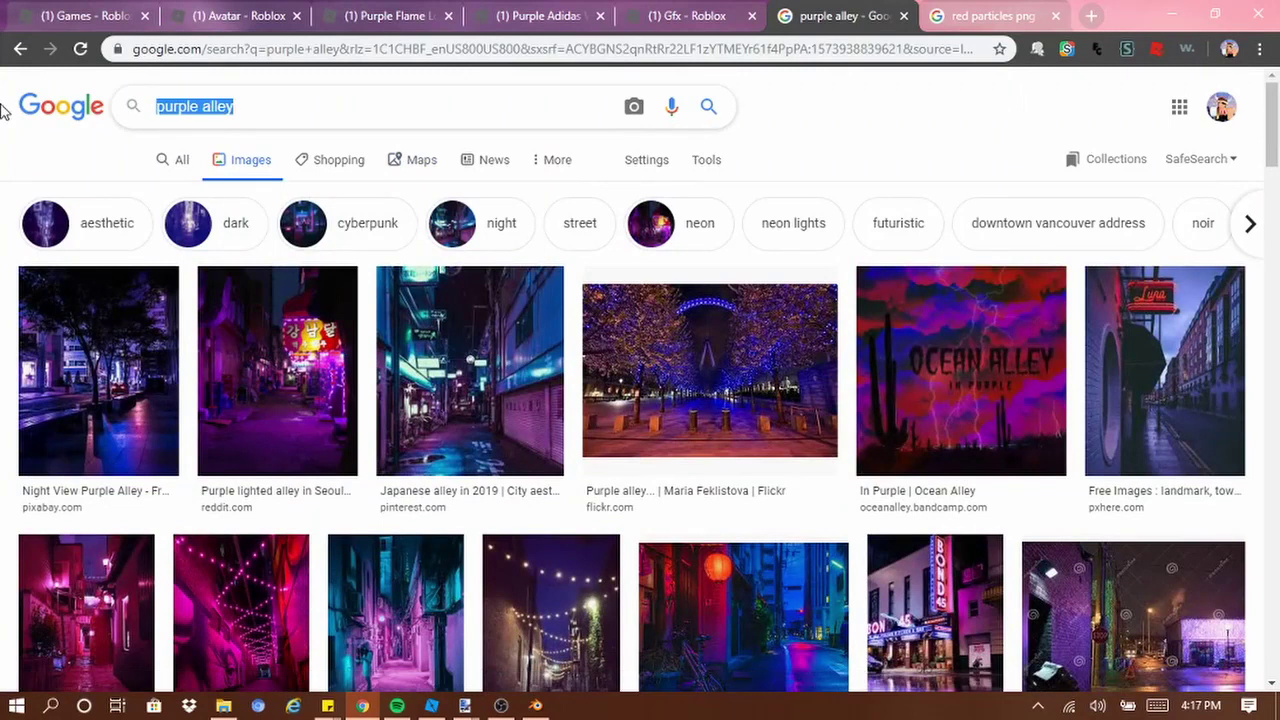
{"action": "type", "text": "trash flying png"}
{"action": "key", "text": "Return"}
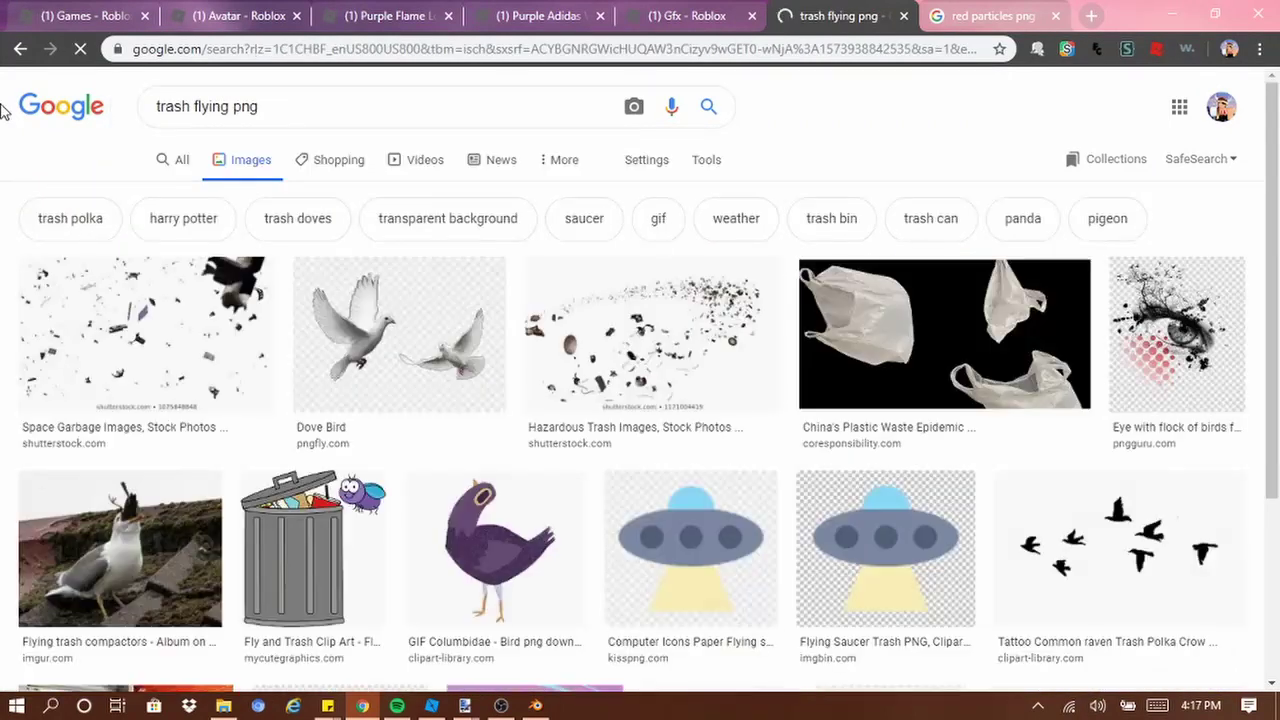
Look through the results for a flying debris overlay, previewing the Space Garbage and Hazardous Trash pictures and their related images
{"action": "left_click", "coordinate": [166, 354]}
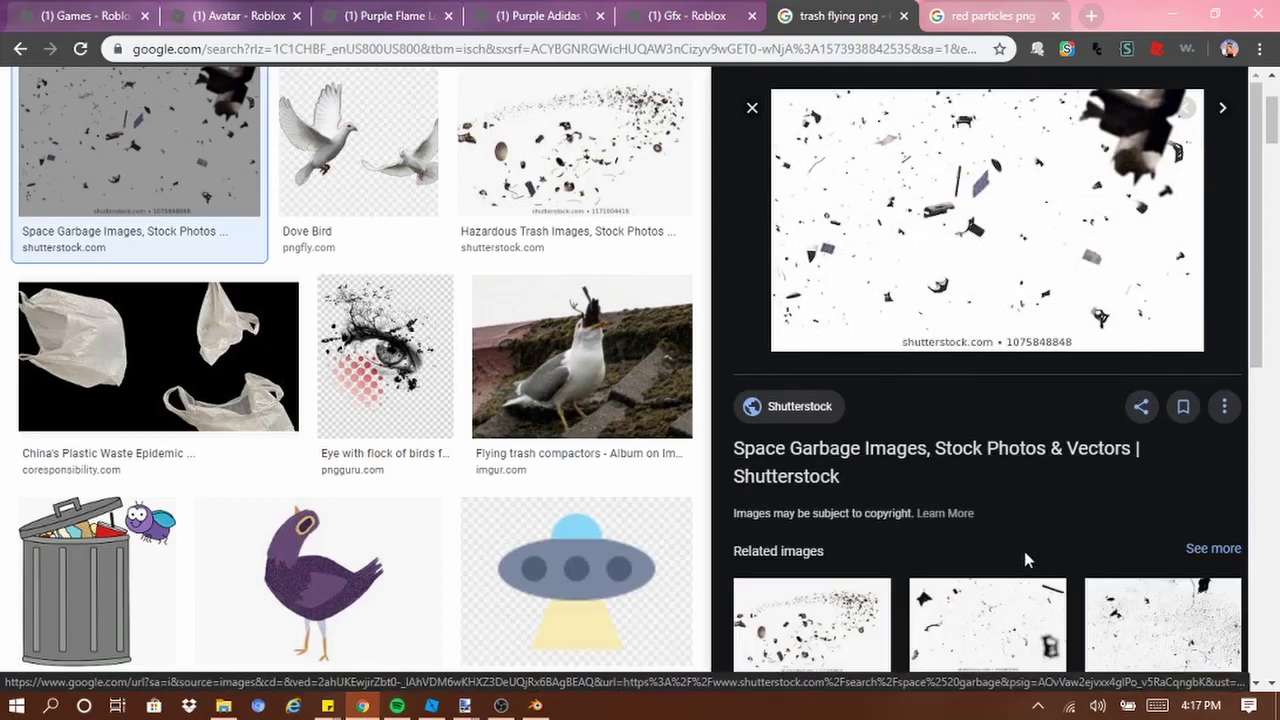
{"action": "scroll", "coordinate": [1030, 550], "scroll_direction": "down", "scroll_amount": 4}
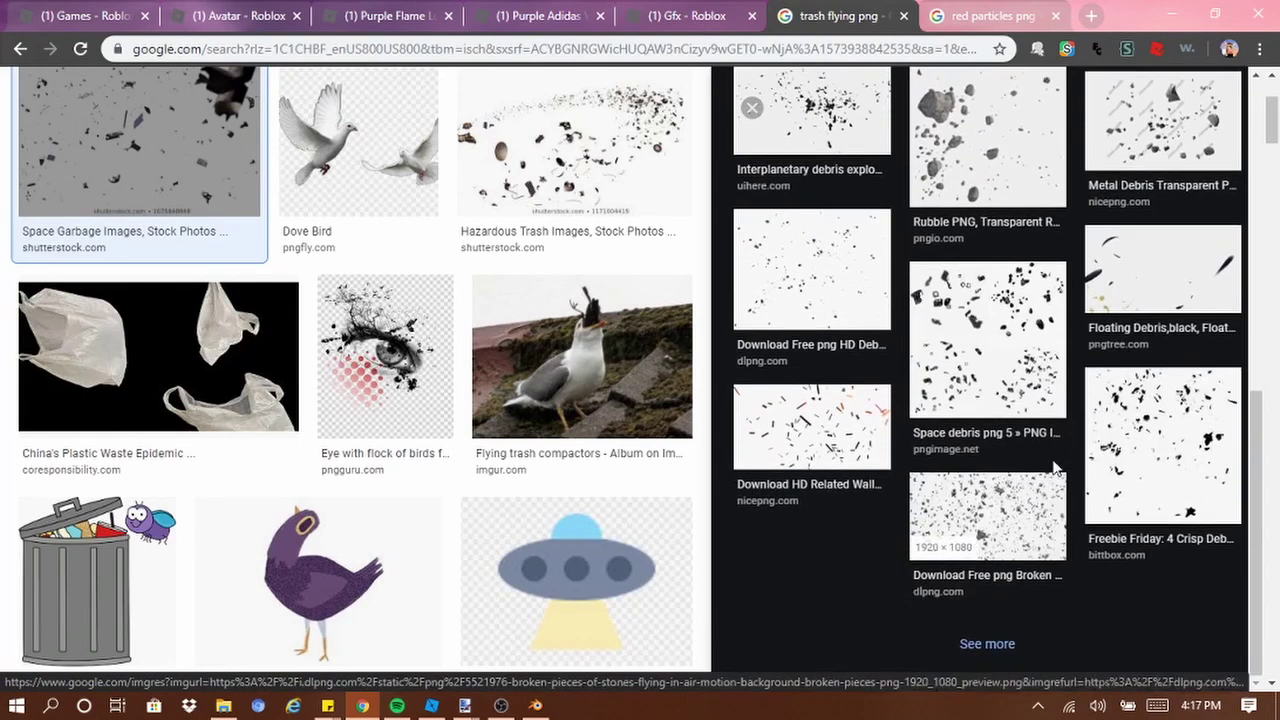
{"action": "scroll", "coordinate": [1055, 467], "scroll_direction": "up", "scroll_amount": 5}
{"action": "key", "text": "Escape"}
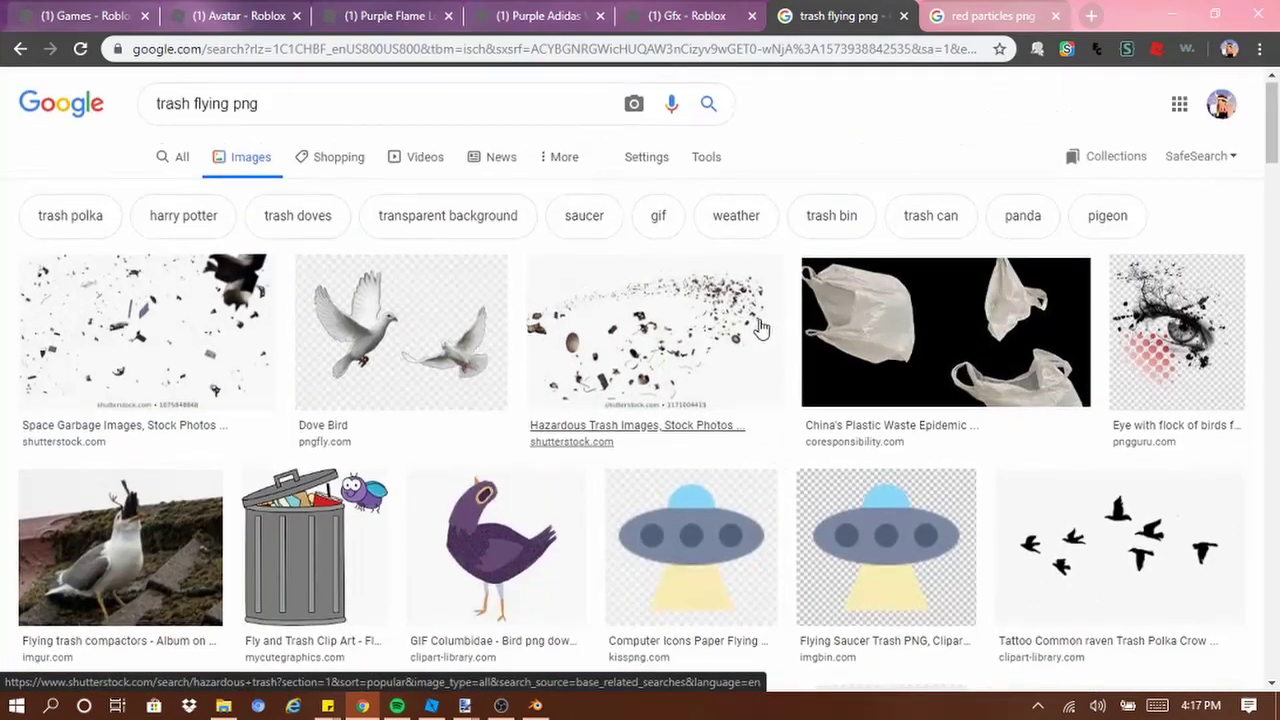
{"action": "left_click", "coordinate": [693, 340]}
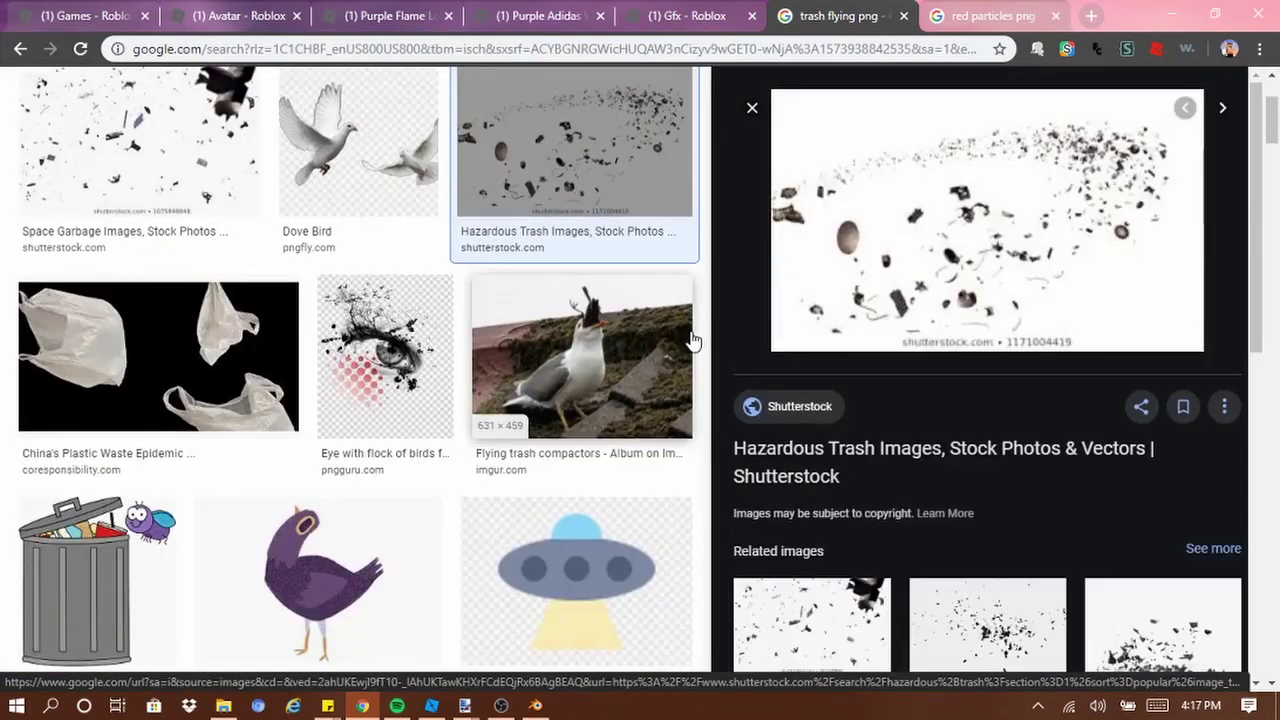
{"action": "left_click", "coordinate": [751, 107]}
{"action": "scroll", "coordinate": [727, 365], "scroll_direction": "down", "scroll_amount": 12}
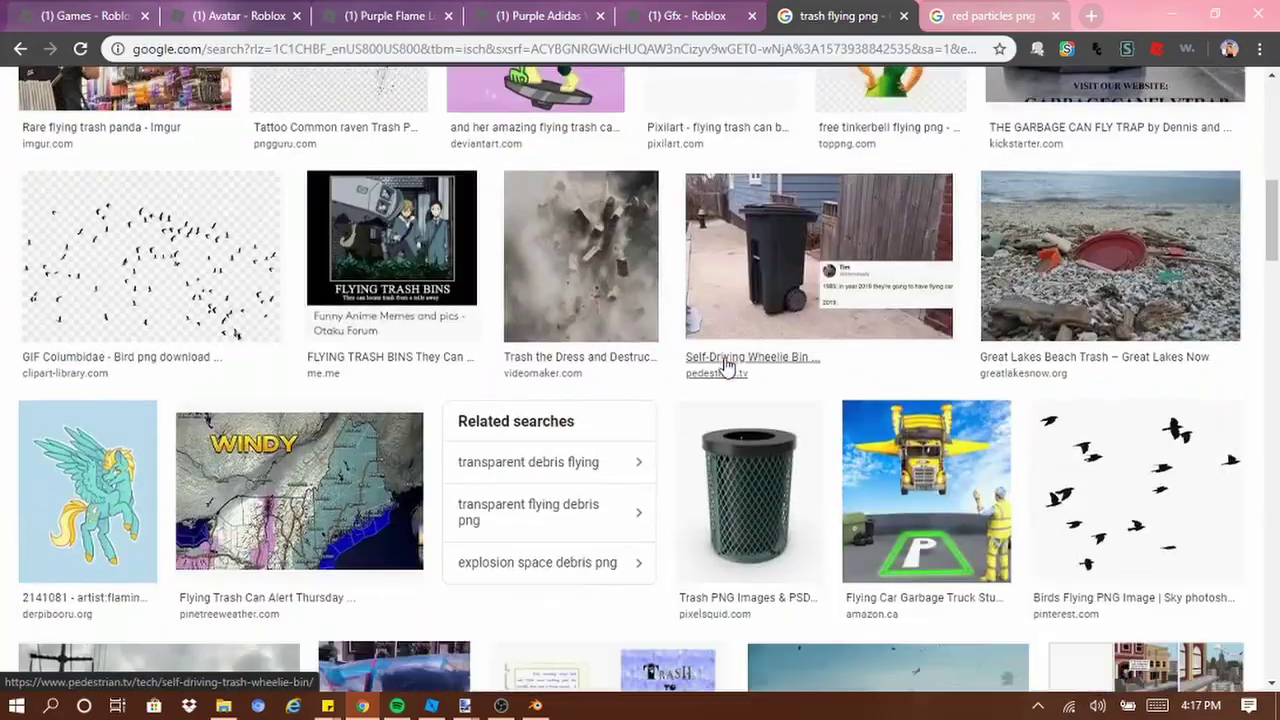
{"action": "scroll", "coordinate": [727, 365], "scroll_direction": "down", "scroll_amount": 15}
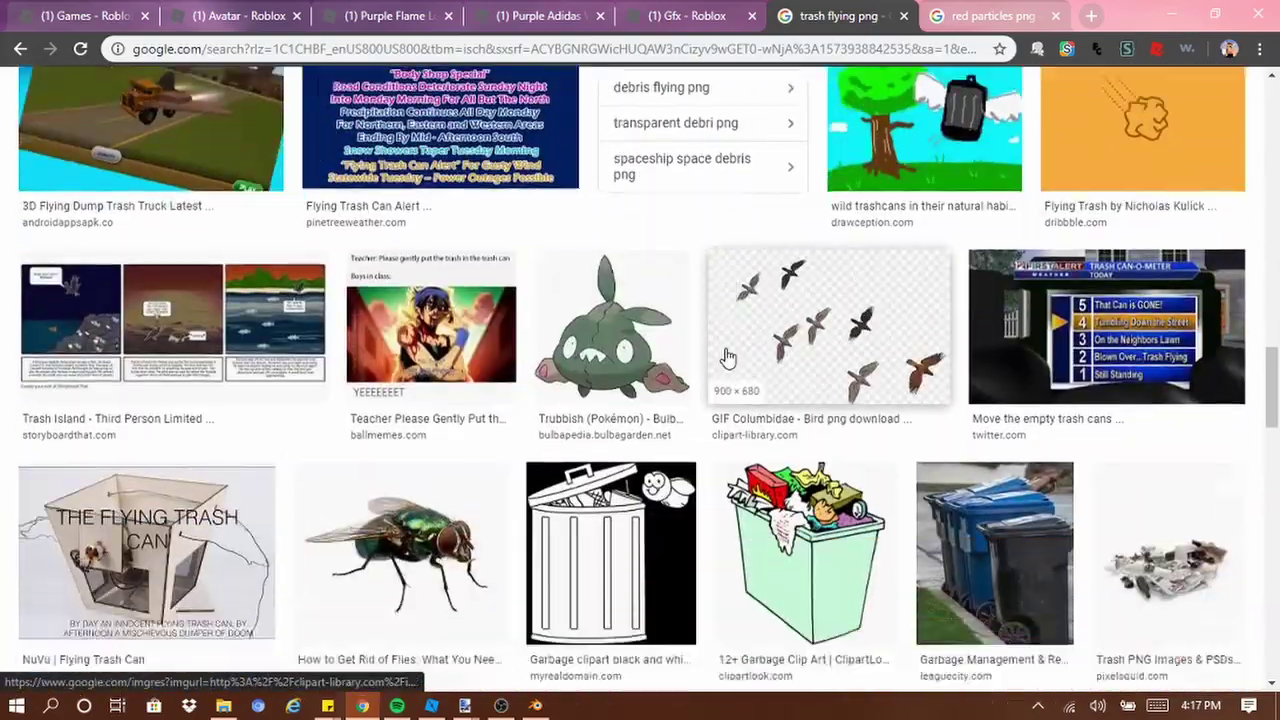
{"action": "scroll", "coordinate": [1197, 467], "scroll_direction": "down", "scroll_amount": 7}
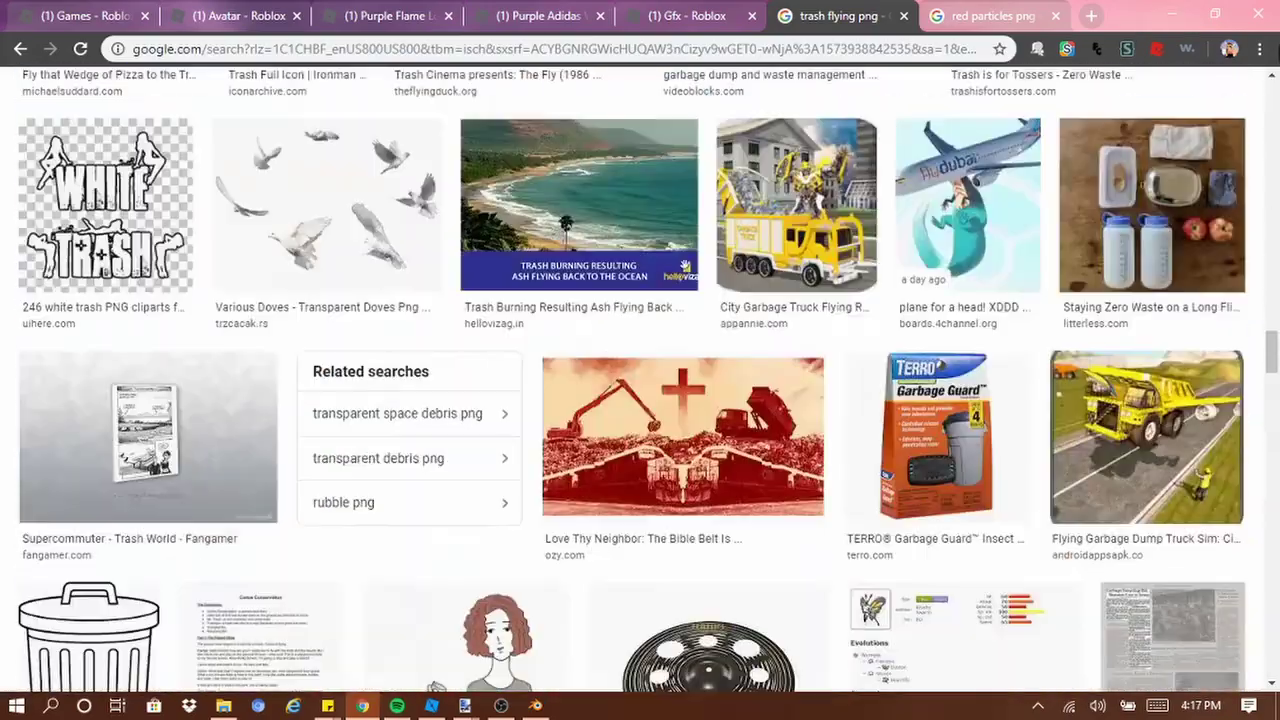
Preview the Space Garbage picture from the search results, copy the image and switch back to paint.net
{"action": "left_click_drag", "start_coordinate": [1273, 362], "coordinate": [1273, 75]}
{"action": "left_click", "coordinate": [140, 320]}
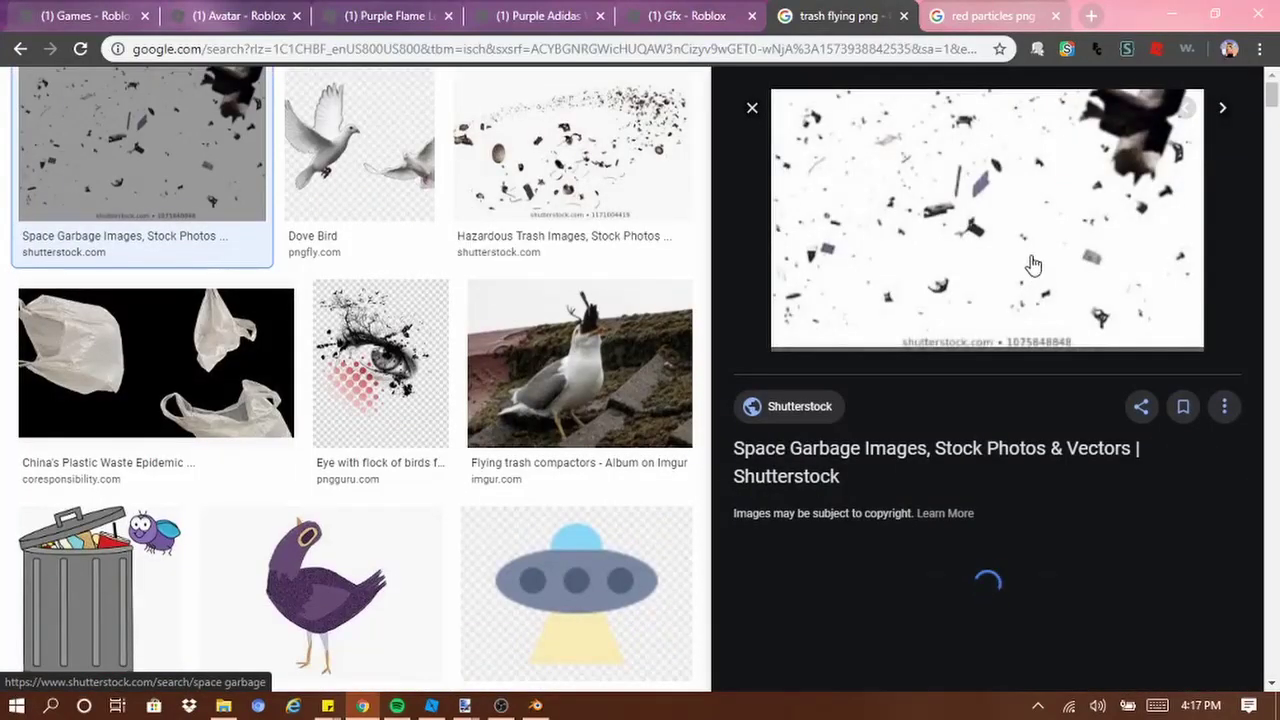
{"action": "right_click", "coordinate": [1025, 250]}
{"action": "left_click", "coordinate": [1094, 466]}
{"action": "key", "text": "alt+Tab"}
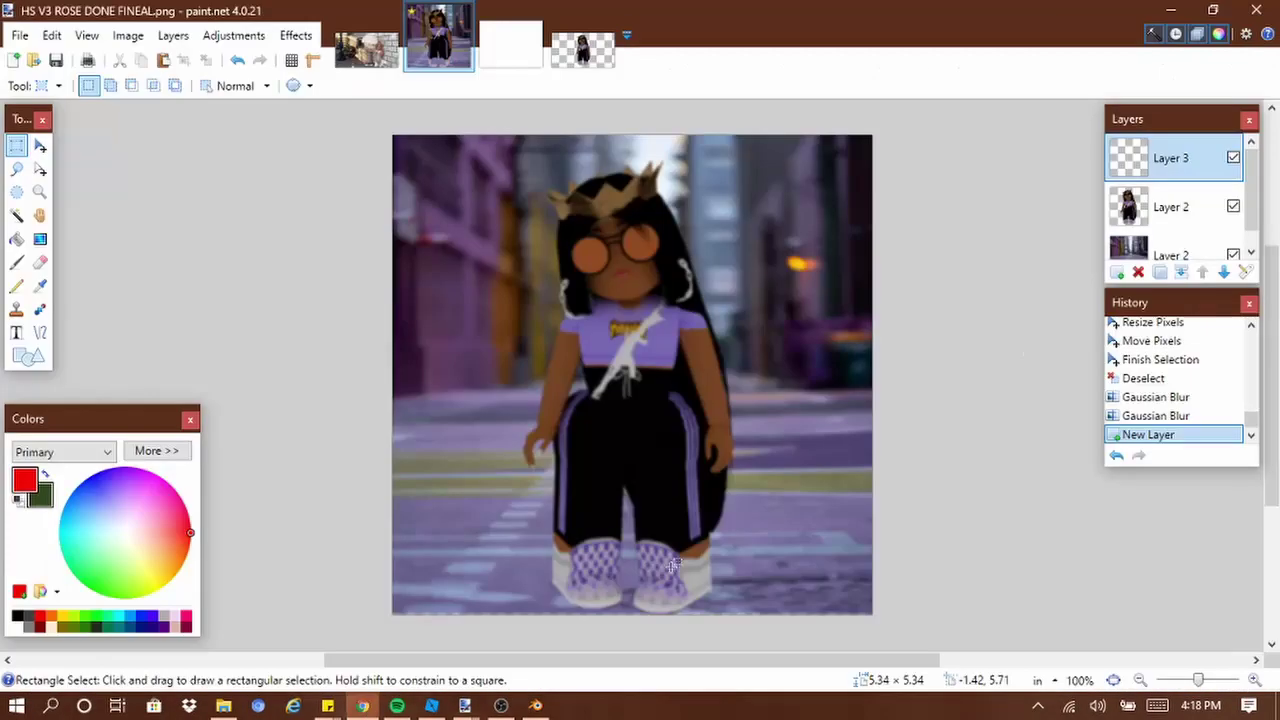
Paste the trash picture into the empty layer, enlarge it and position it so it covers the whole canvas
{"action": "key", "text": "ctrl+v"}
{"action": "left_click_drag", "start_coordinate": [829, 401], "coordinate": [1147, 625]}
{"action": "left_click_drag", "start_coordinate": [977, 514], "coordinate": [917, 503]}
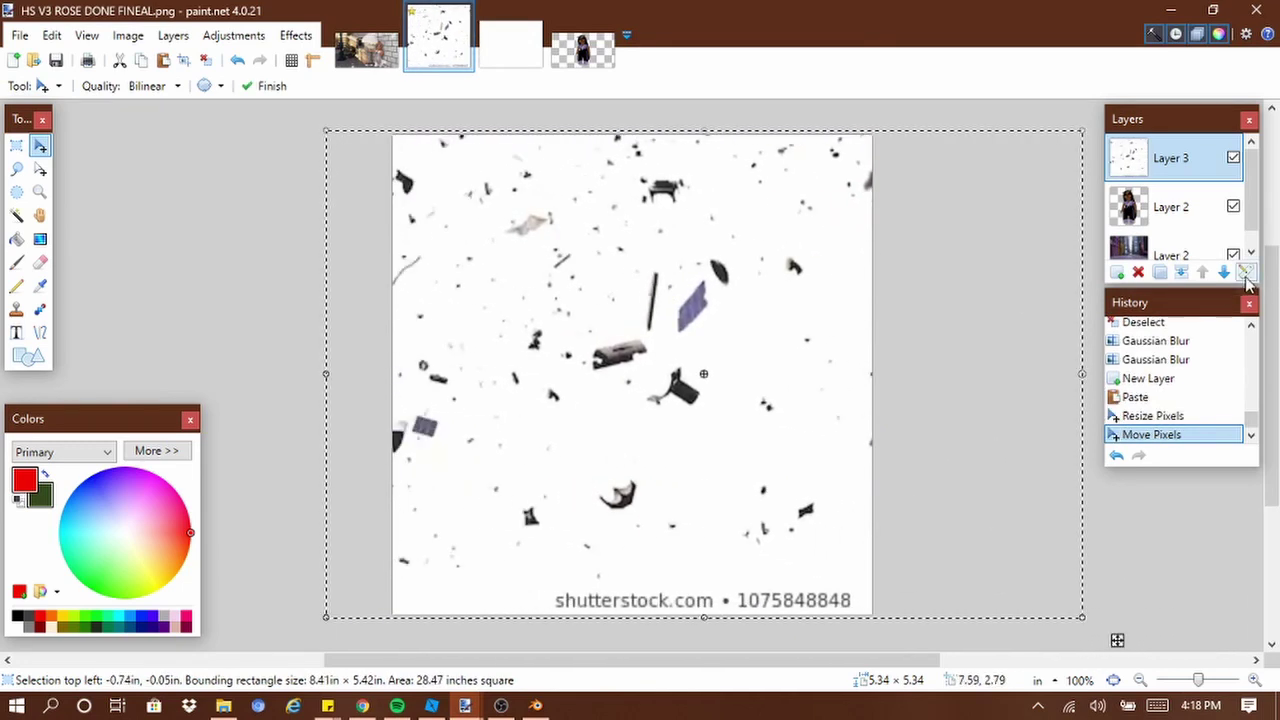
Try the Additive blend mode on the trash layer, then set its mode to Overlay and its opacity to 137
{"action": "key", "text": "F4"}
{"action": "left_click", "coordinate": [610, 366]}
{"action": "left_click", "coordinate": [594, 400]}
{"action": "left_click_drag", "start_coordinate": [640, 256], "coordinate": [272, 244]}
{"action": "left_click", "coordinate": [265, 350]}
{"action": "left_click", "coordinate": [228, 405]}
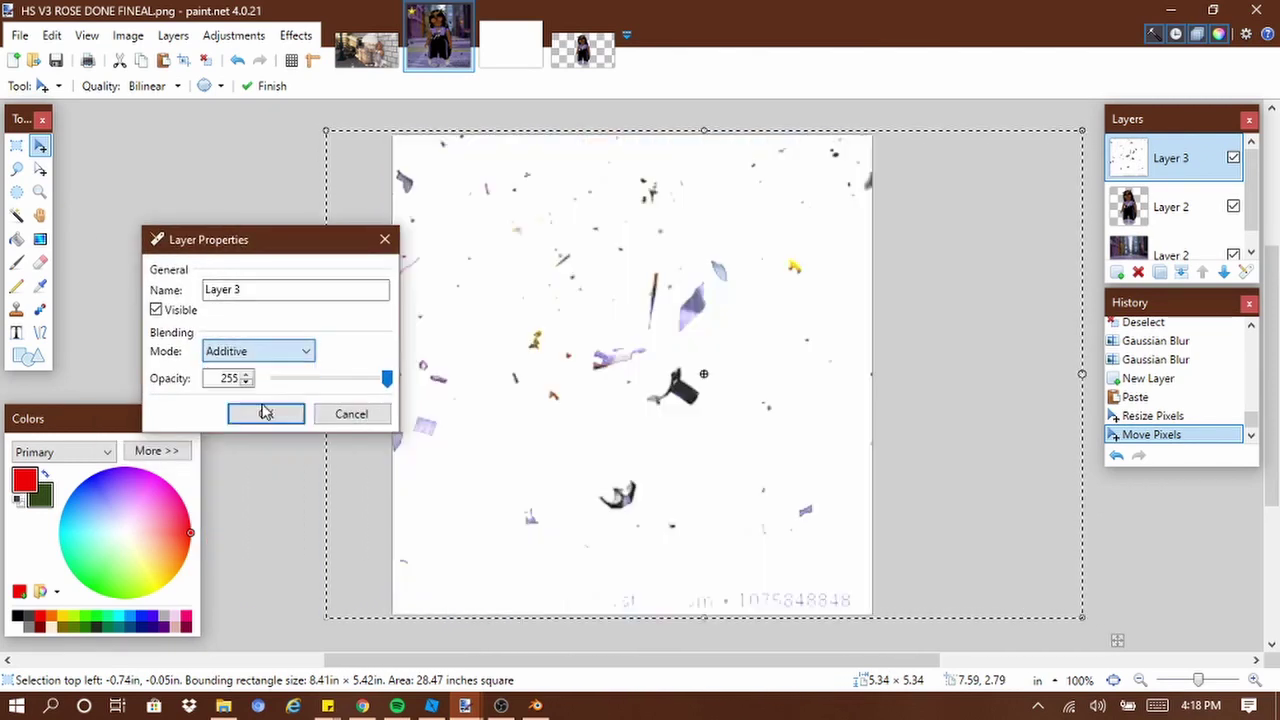
{"action": "left_click", "coordinate": [277, 352]}
{"action": "left_click", "coordinate": [238, 490]}
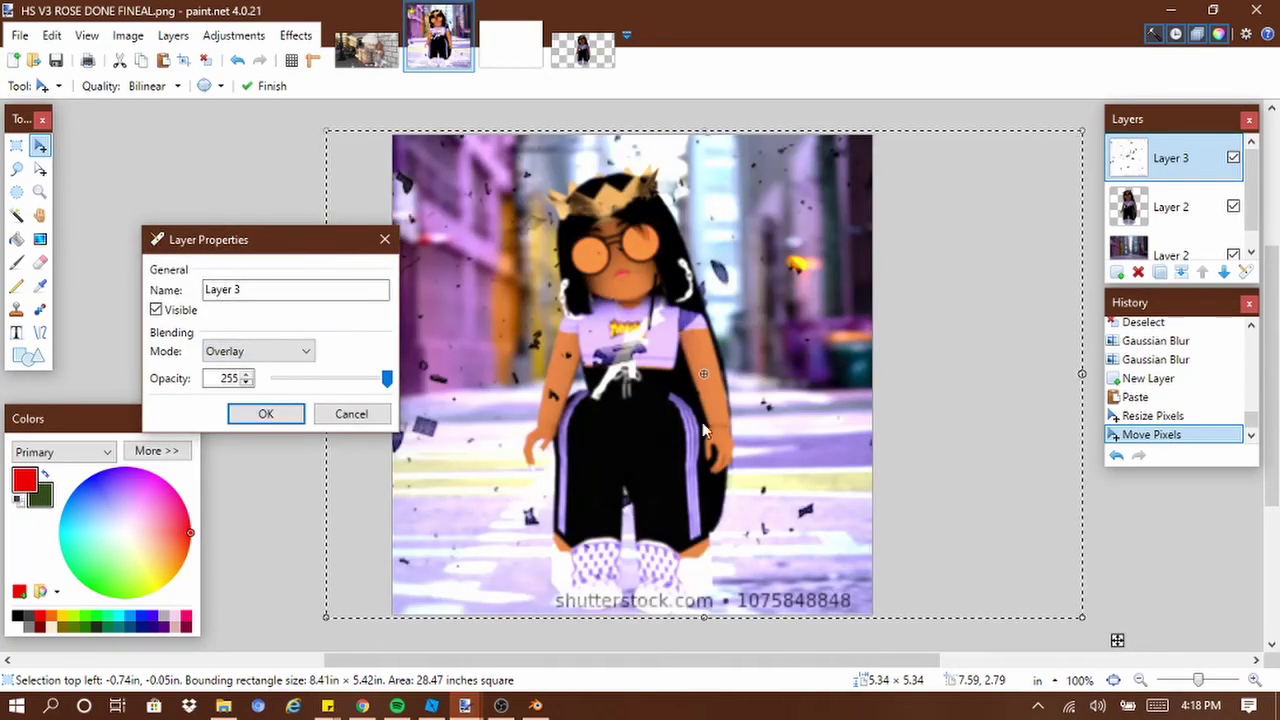
{"action": "left_click_drag", "start_coordinate": [387, 378], "coordinate": [337, 386]}
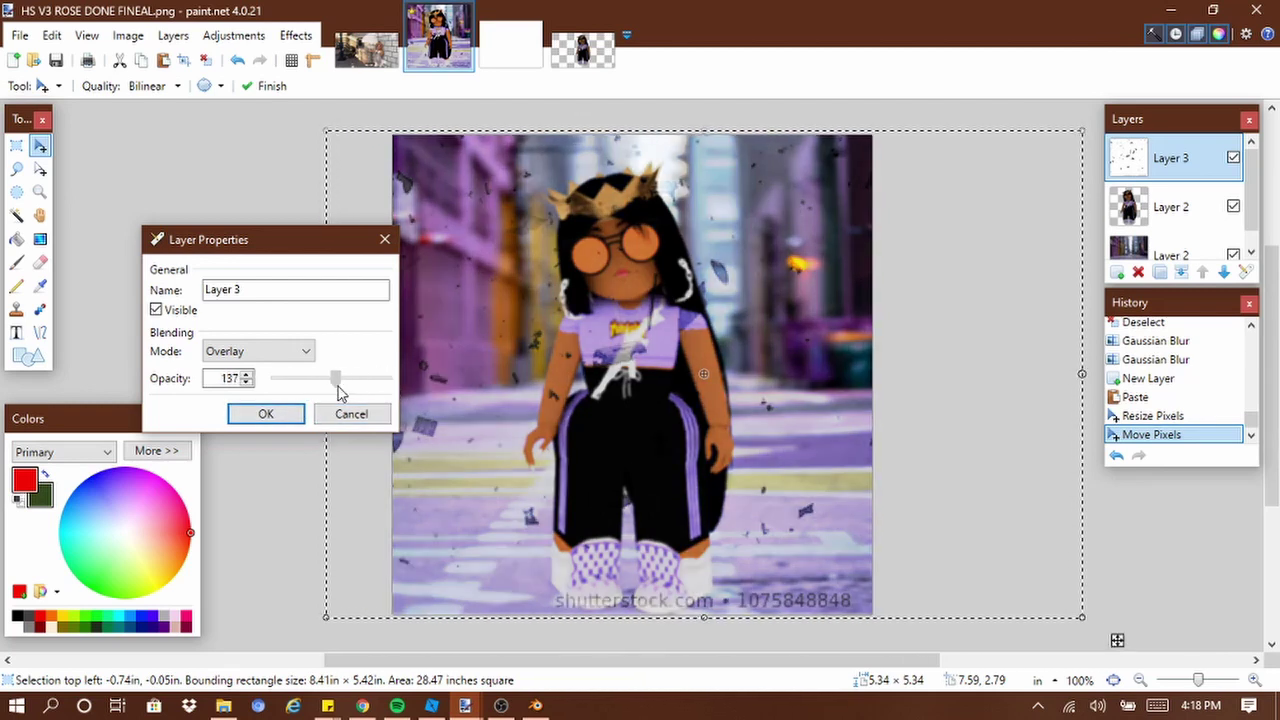
Compare Lighten and another blend mode on the trash layer, return to Overlay and apply the layer properties
{"action": "left_click", "coordinate": [277, 352]}
{"action": "left_click", "coordinate": [263, 540]}
{"action": "left_click", "coordinate": [286, 352]}
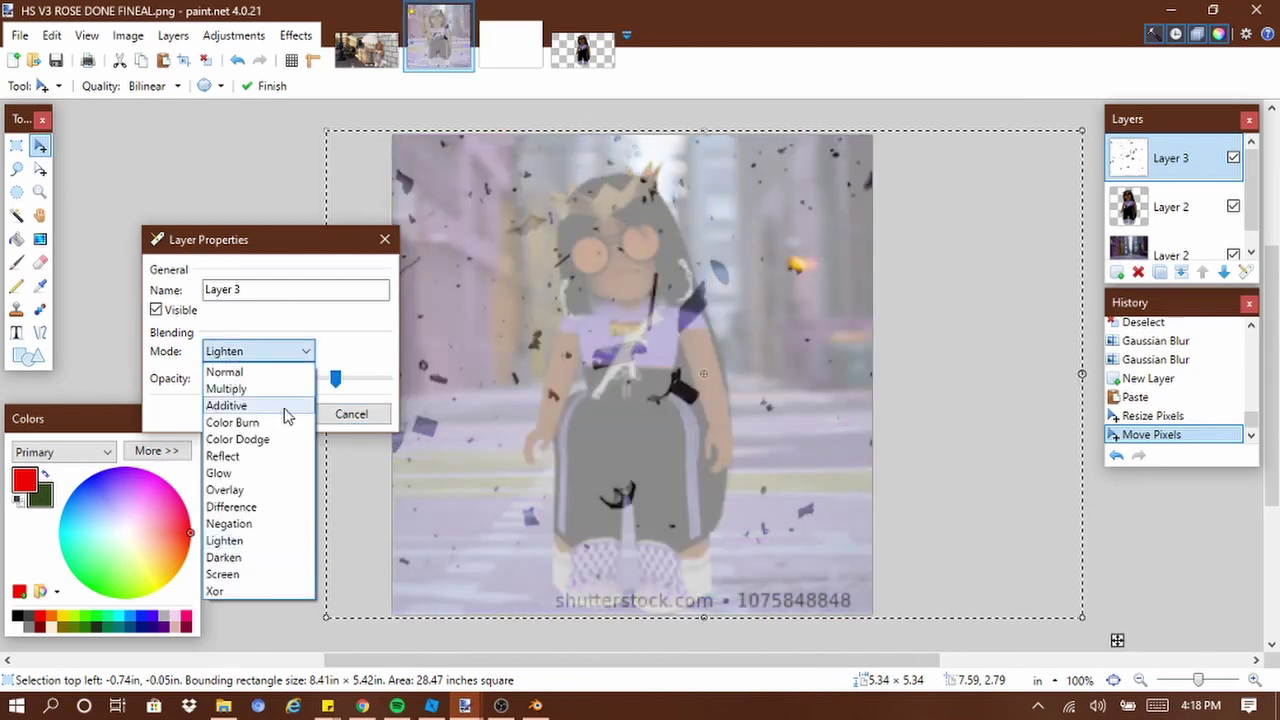
{"action": "left_click", "coordinate": [280, 390]}
{"action": "left_click", "coordinate": [288, 355]}
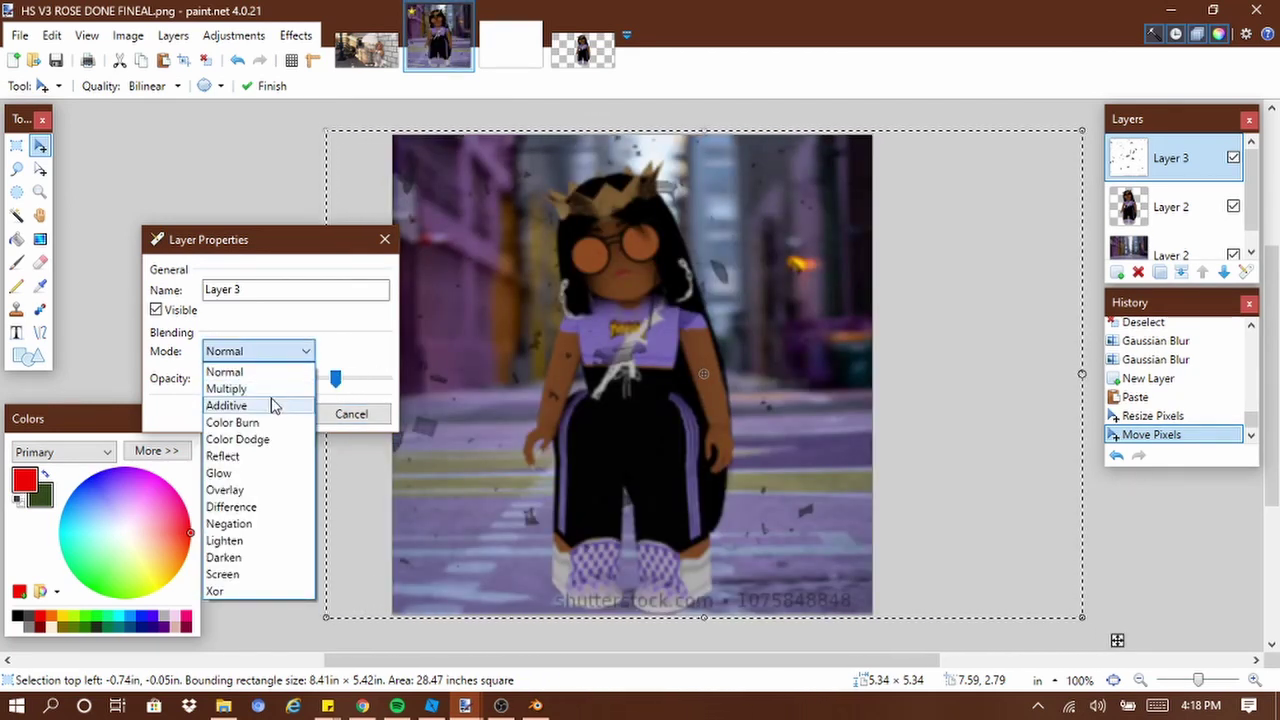
{"action": "left_click", "coordinate": [257, 490]}
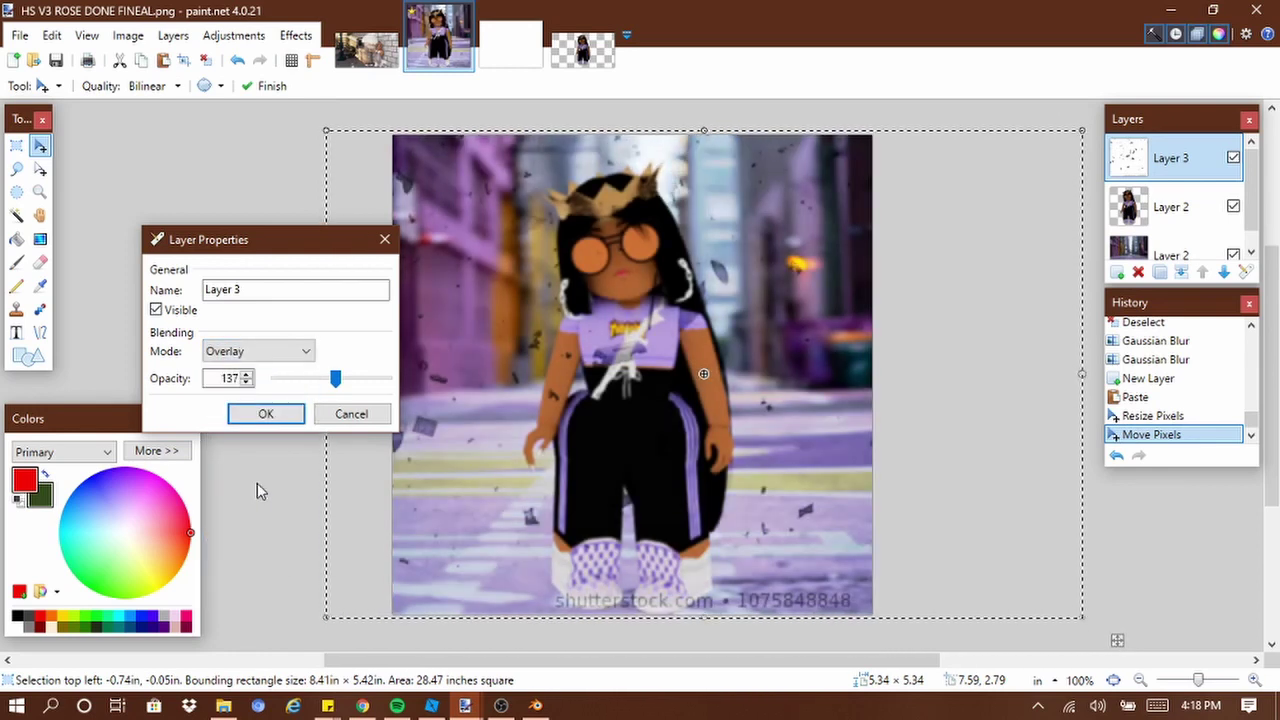
{"action": "left_click", "coordinate": [265, 414]}
Resize the trash overlay to about 8.41 × 5.93 in, shift its watermark off the canvas and deselect it
{"action": "left_click_drag", "start_coordinate": [326, 131], "coordinate": [376, 121]}
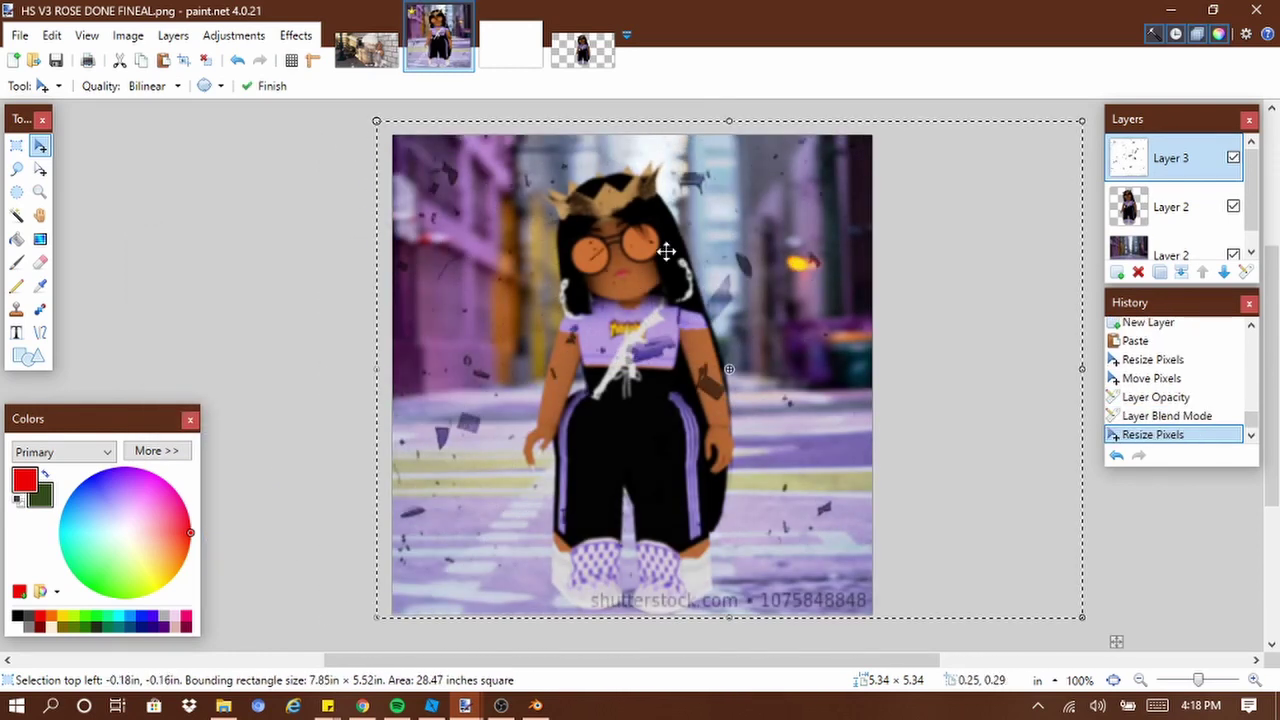
{"action": "left_click_drag", "start_coordinate": [1082, 617], "coordinate": [1130, 656]}
{"action": "mouse_move", "coordinate": [1047, 520]}
{"action": "left_mouse_down"}
{"action": "mouse_move", "coordinate": [809, 531]}
{"action": "mouse_move", "coordinate": [1043, 514]}
{"action": "left_mouse_up"}
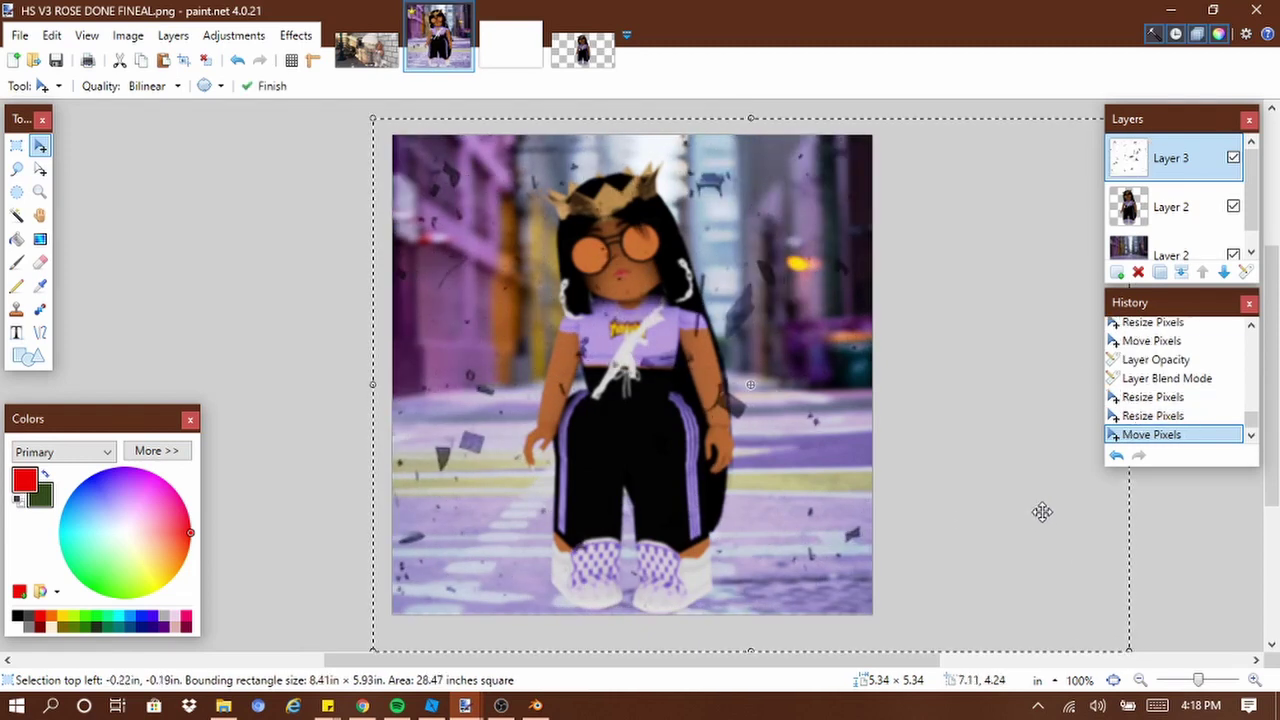
{"action": "key", "text": "ctrl+d"}
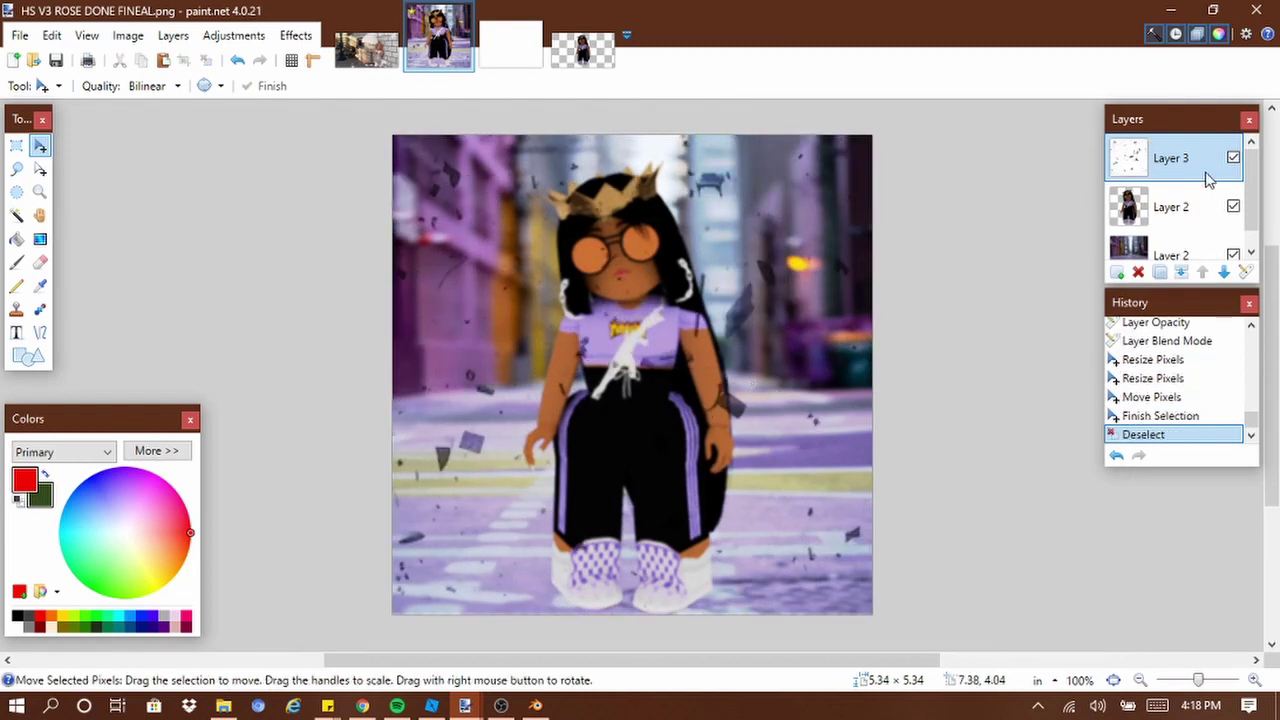
Switch to Chrome, close the trash picture preview and search Google Images for "particles png"
{"action": "left_click", "coordinate": [362, 705]}
{"action": "left_click", "coordinate": [752, 107]}
{"action": "scroll", "coordinate": [574, 380], "scroll_direction": "up", "scroll_amount": 2}
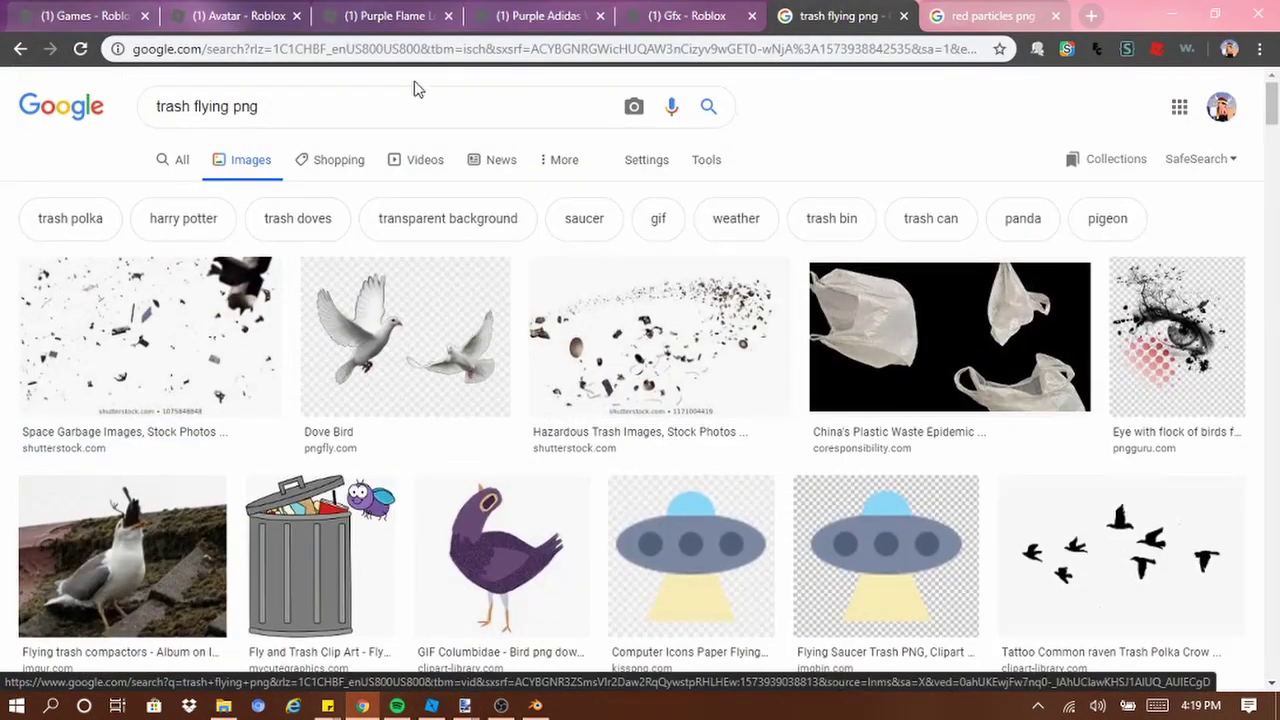
{"action": "triple_click", "coordinate": [414, 104]}
{"action": "type", "text": "particles png"}
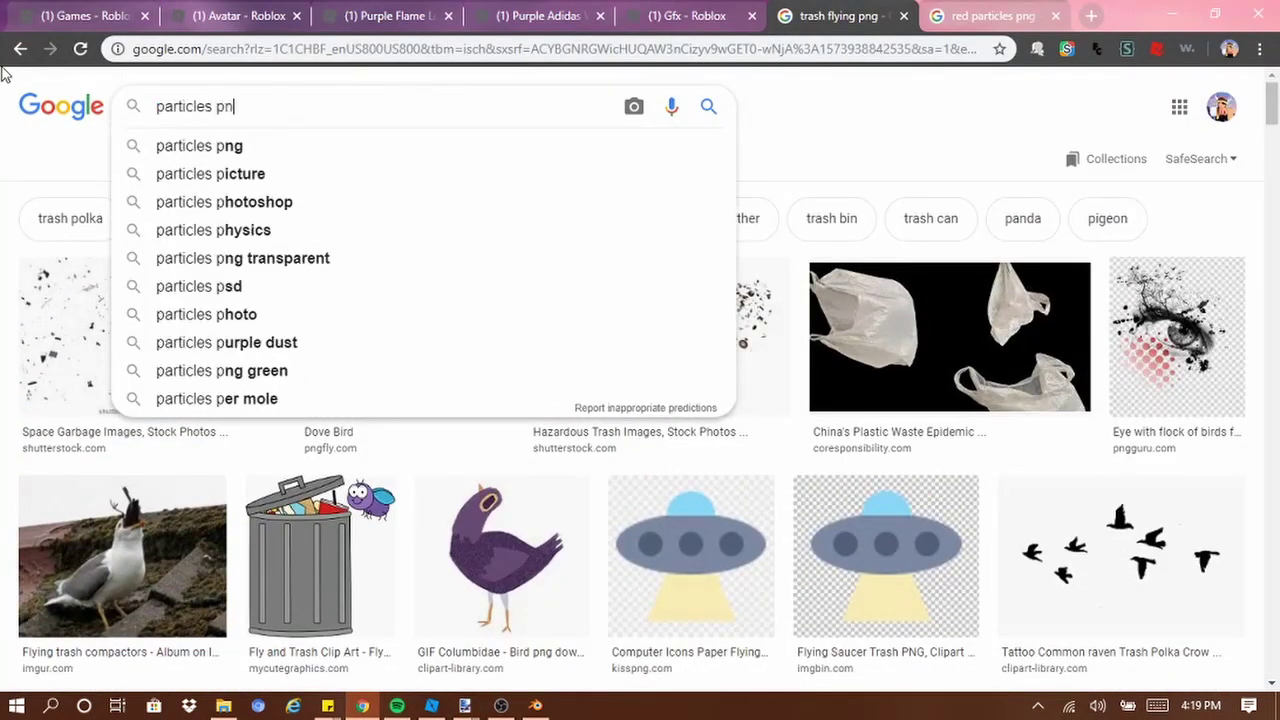
{"action": "key", "text": "Return"}
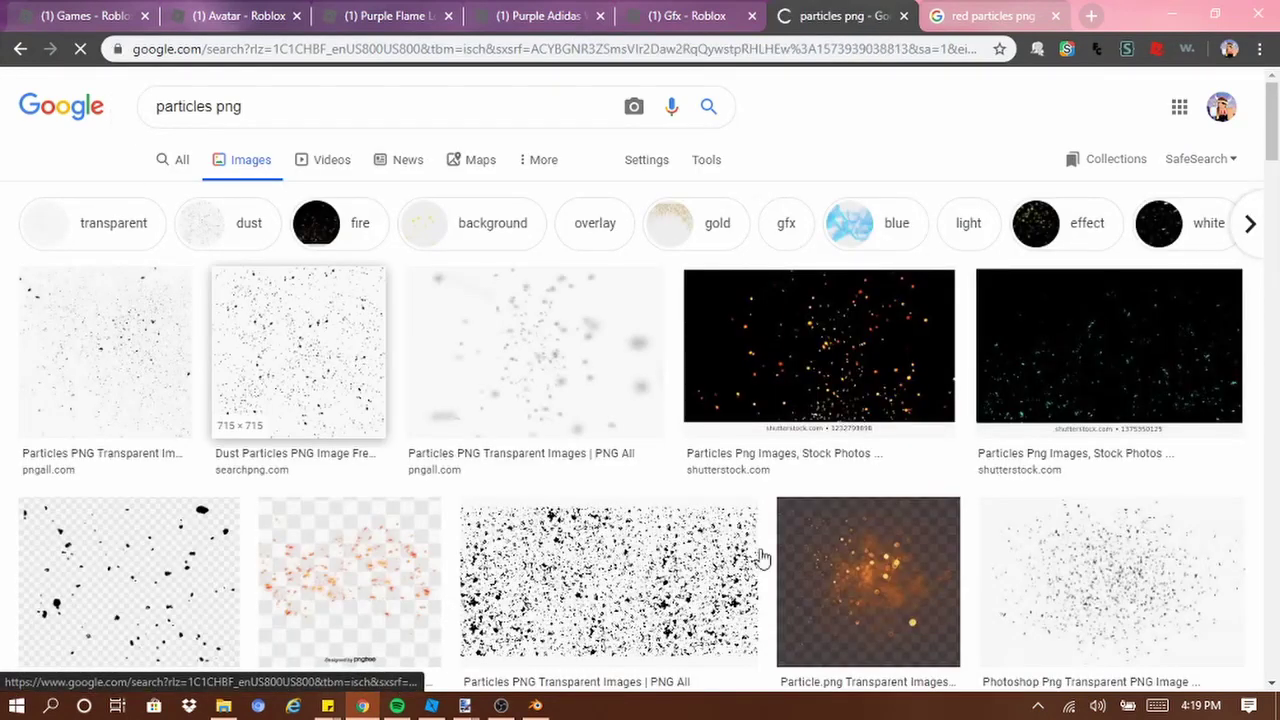
Look through the particle results for a suitable overlay, previewing the Broken glass transparent particles picture
{"action": "scroll", "coordinate": [763, 557], "scroll_direction": "down", "scroll_amount": 7}
{"action": "scroll", "coordinate": [810, 572], "scroll_direction": "down", "scroll_amount": 8}
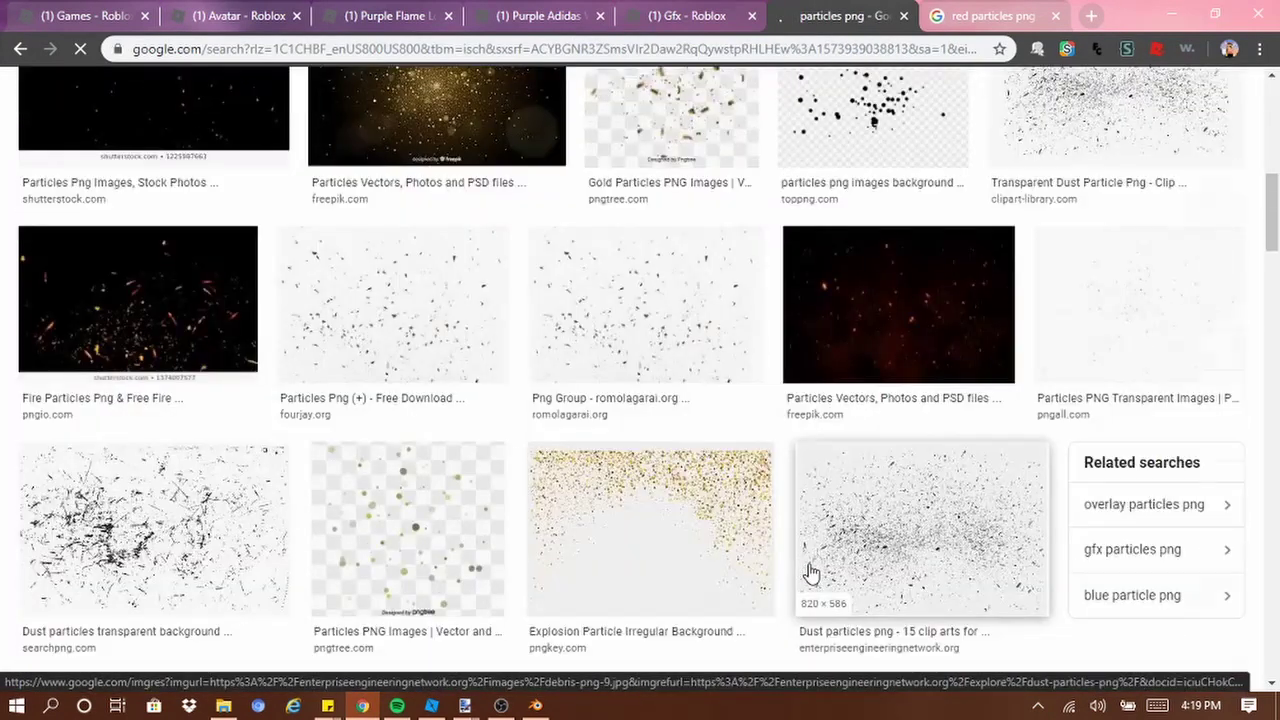
{"action": "scroll", "coordinate": [810, 572], "scroll_direction": "down", "scroll_amount": 4}
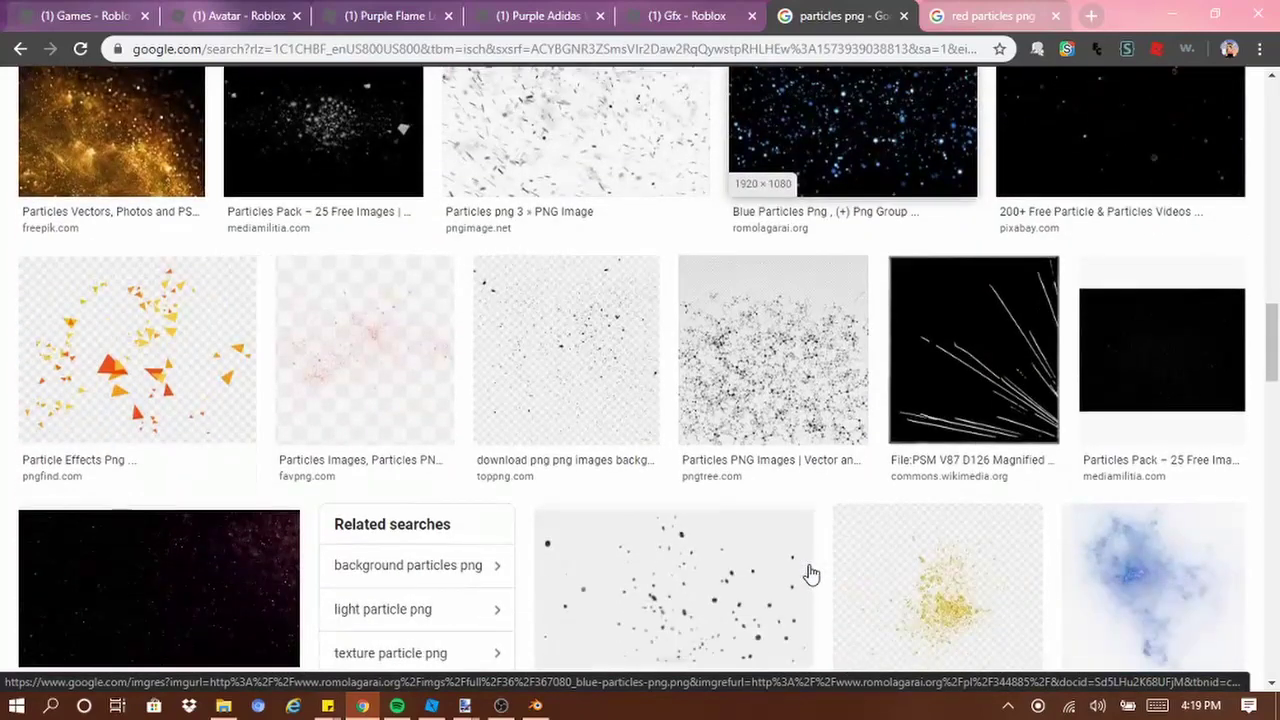
{"action": "scroll", "coordinate": [810, 572], "scroll_direction": "down", "scroll_amount": 6}
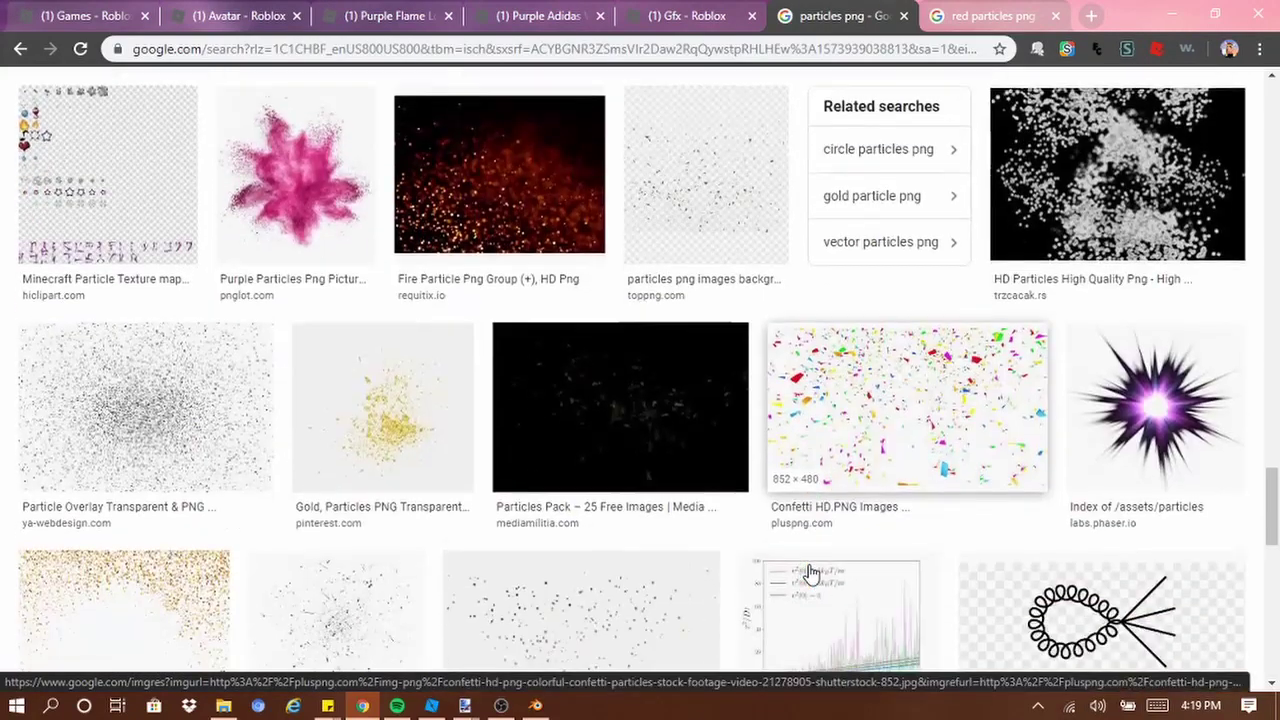
{"action": "scroll", "coordinate": [810, 572], "scroll_direction": "down", "scroll_amount": 8}
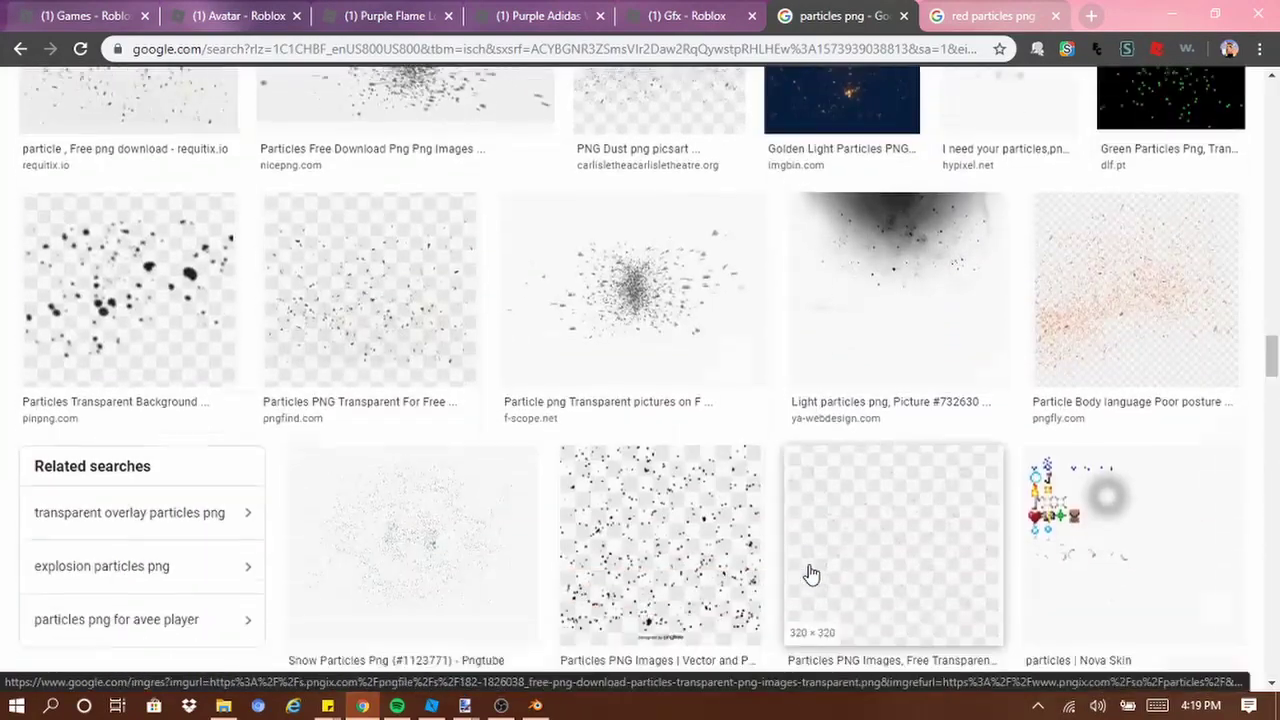
{"action": "scroll", "coordinate": [810, 574], "scroll_direction": "down", "scroll_amount": 1}
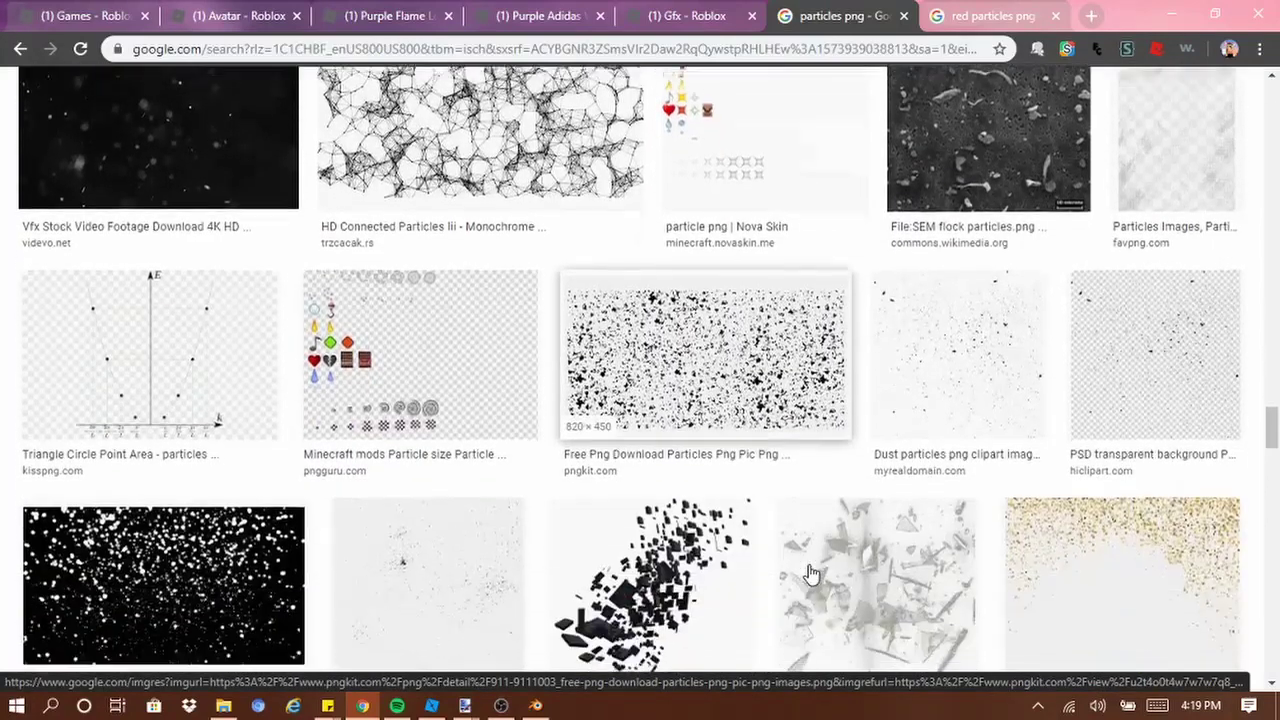
{"action": "scroll", "coordinate": [811, 574], "scroll_direction": "down", "scroll_amount": 1}
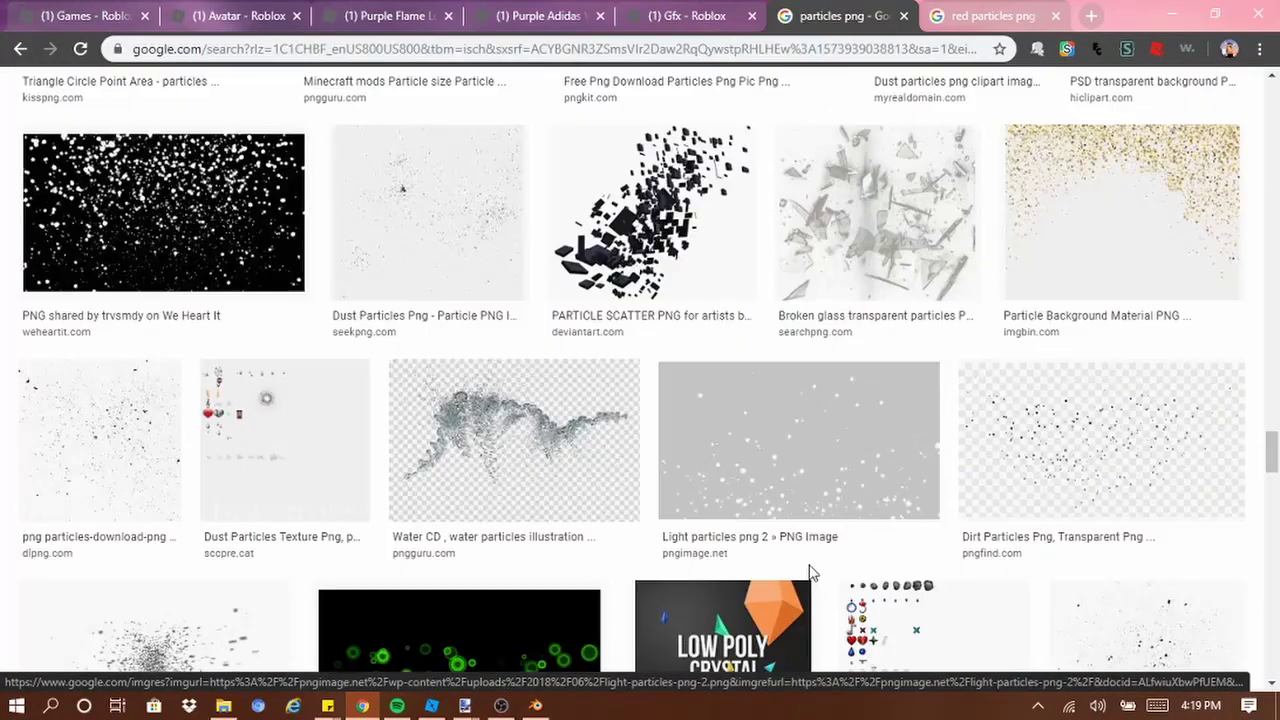
{"action": "left_click", "coordinate": [886, 268]}
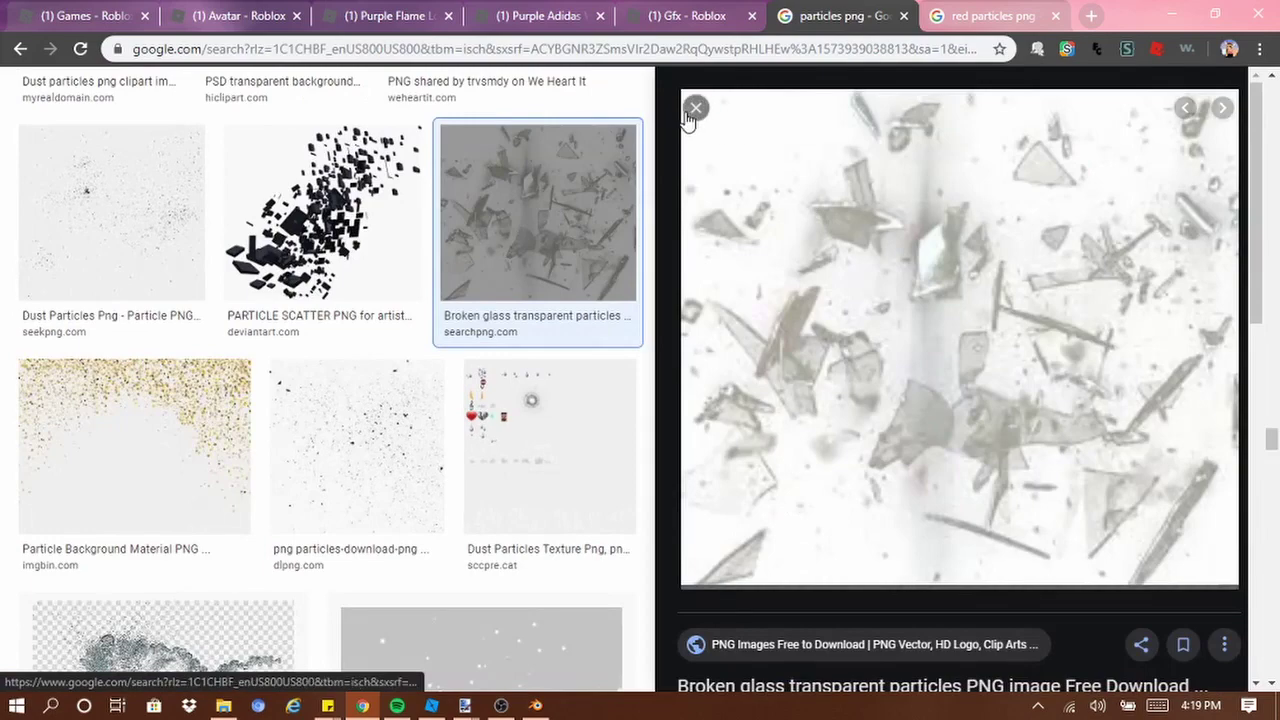
{"action": "left_click", "coordinate": [695, 108]}
{"action": "scroll", "coordinate": [717, 314], "scroll_direction": "down", "scroll_amount": 8}
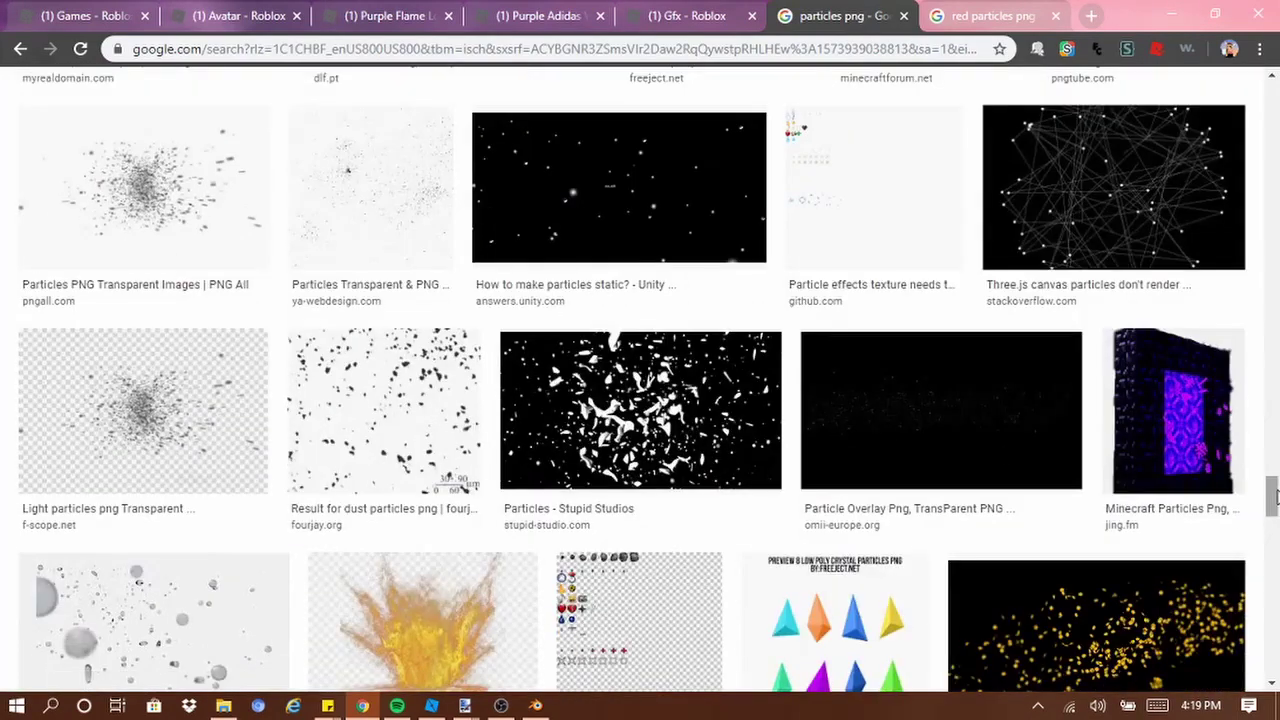
Replace the image search with "overlay png"
{"action": "left_click_drag", "start_coordinate": [1275, 497], "coordinate": [1277, 97]}
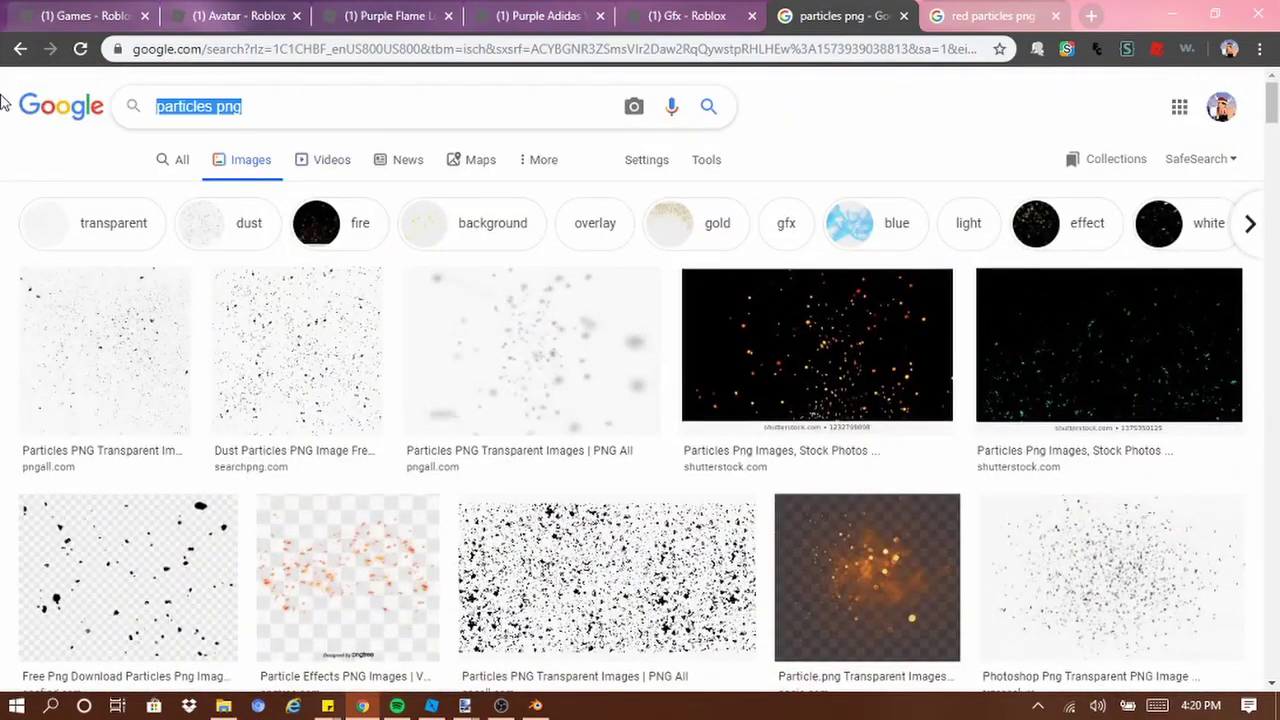
{"action": "type", "text": "png"}
{"action": "key", "text": "Return"}
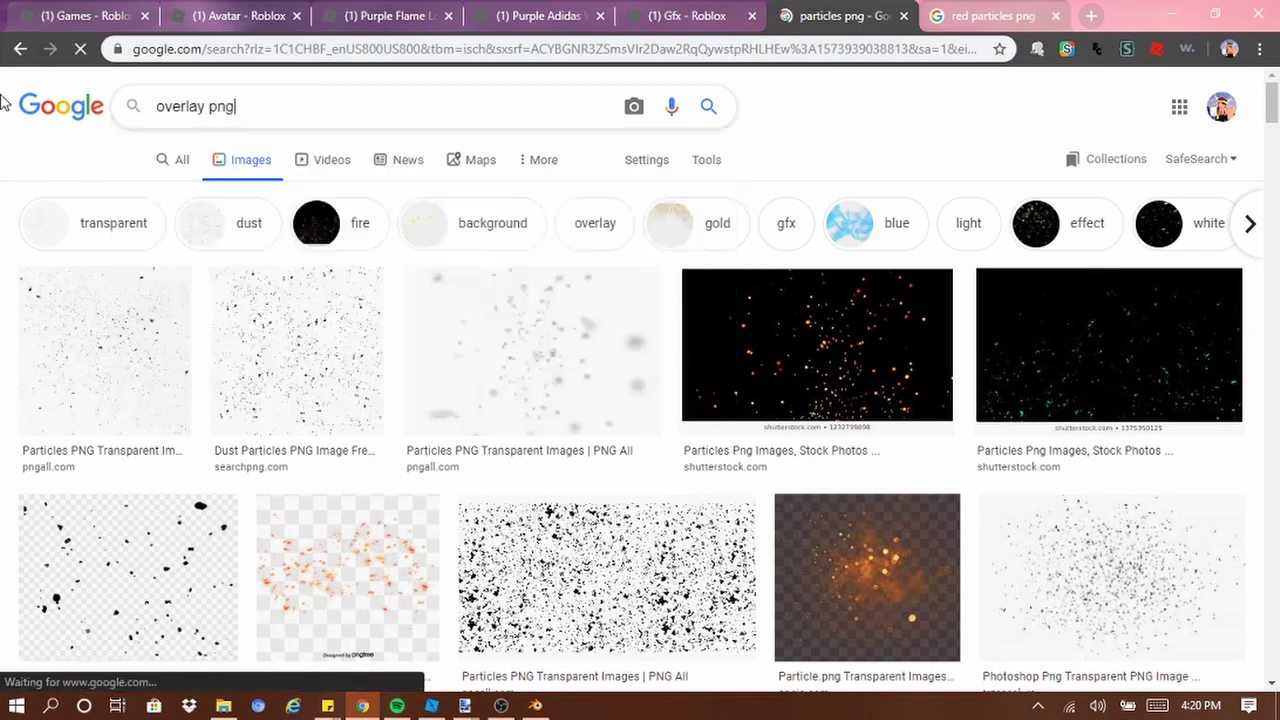
Find the Smoke Overlay picture from sccpre.cat in the results, copy the image and switch back to paint.net
{"action": "scroll", "coordinate": [732, 510], "scroll_direction": "down", "scroll_amount": 1}
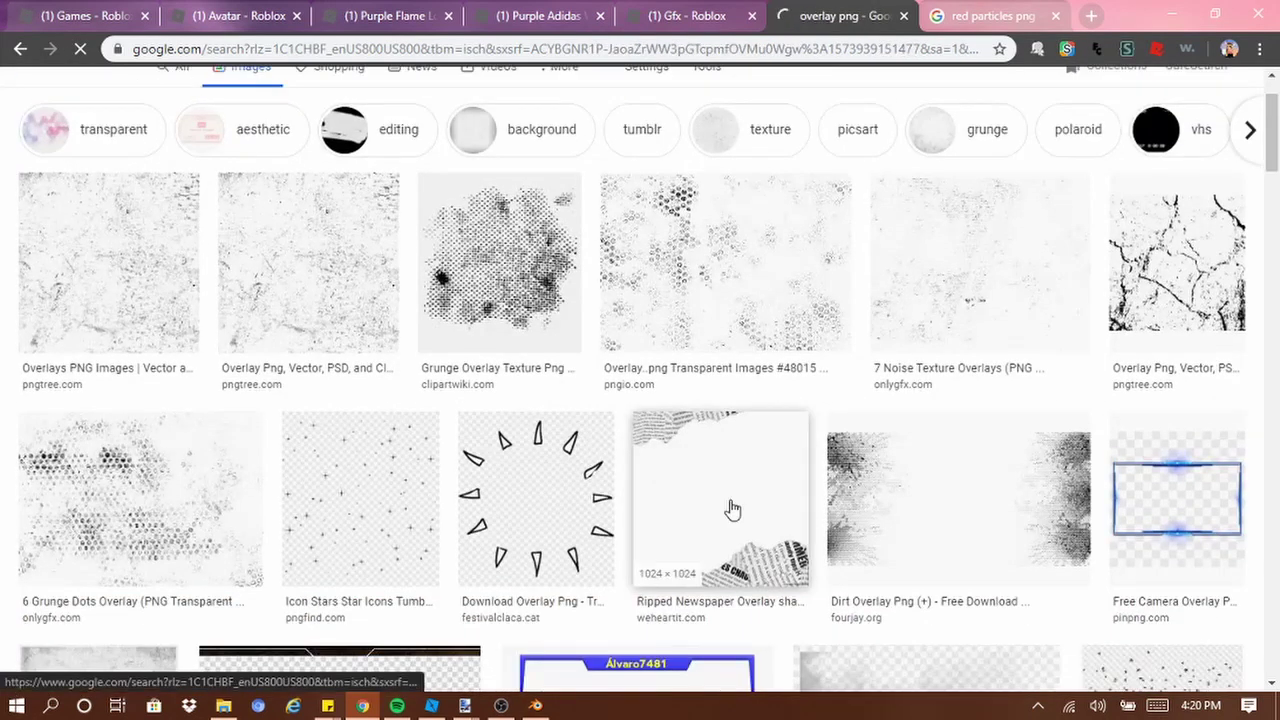
{"action": "scroll", "coordinate": [732, 510], "scroll_direction": "down", "scroll_amount": 5}
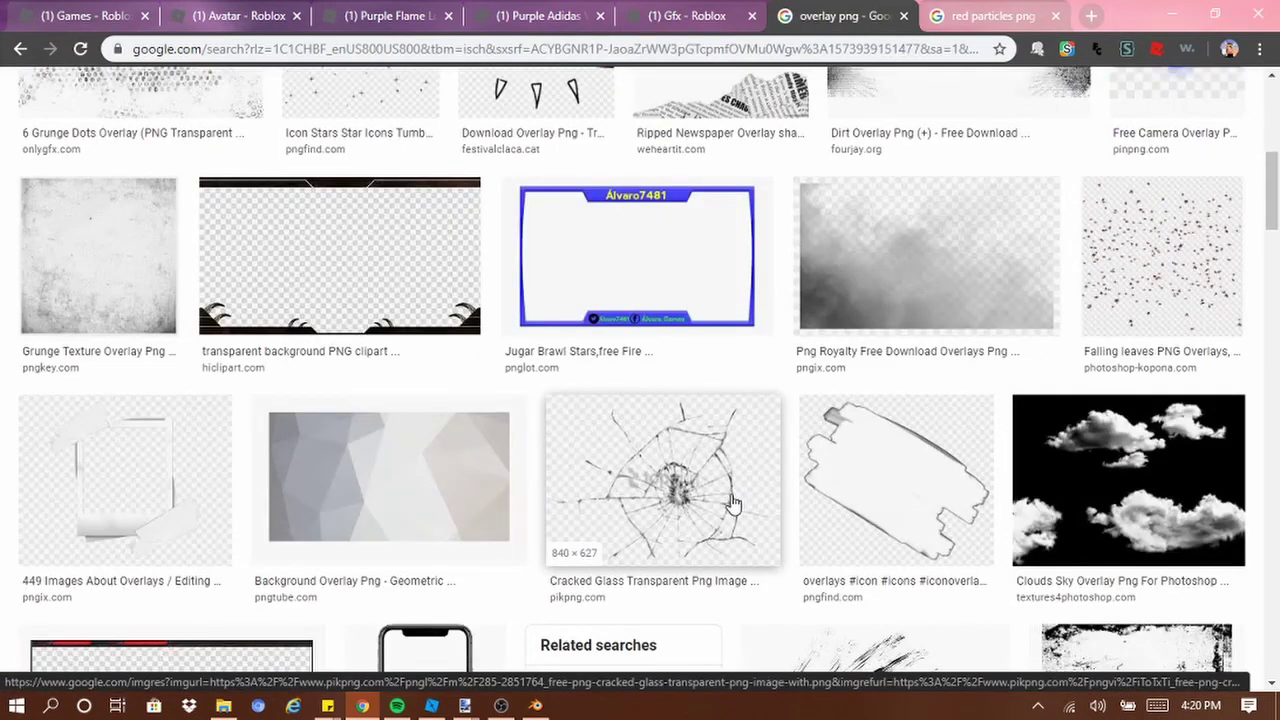
{"action": "scroll", "coordinate": [732, 503], "scroll_direction": "down", "scroll_amount": 1}
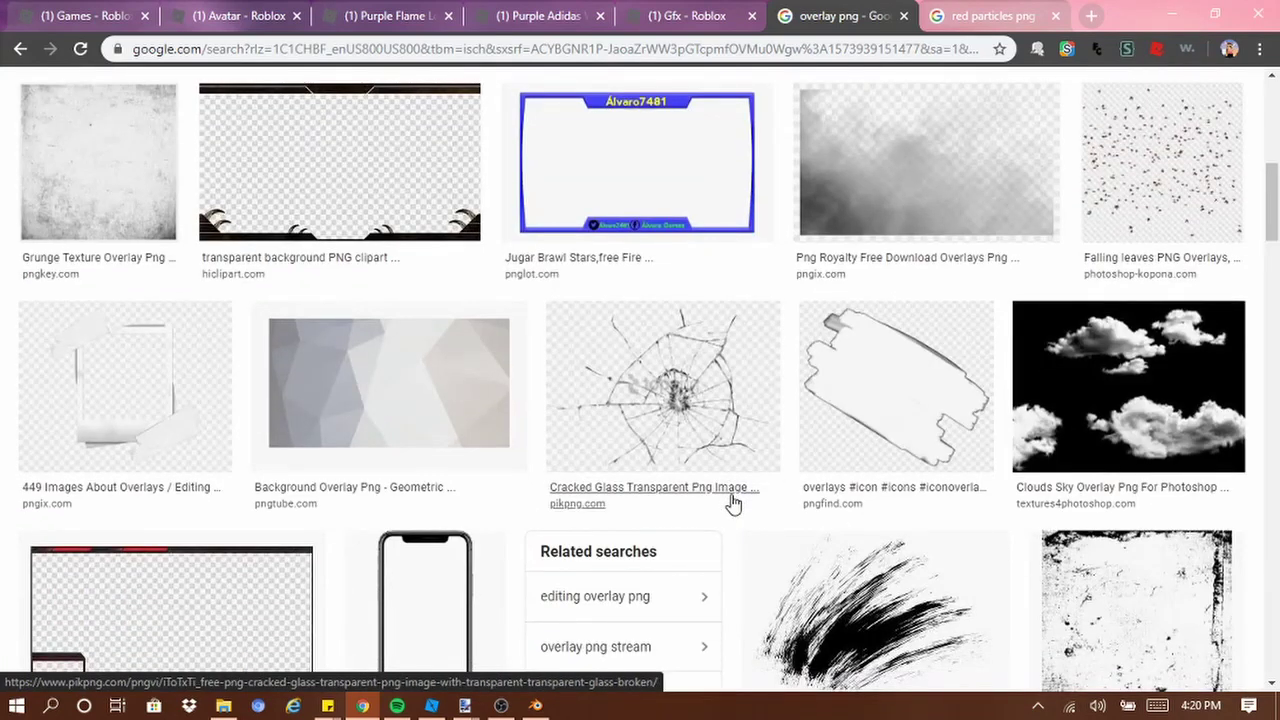
{"action": "scroll", "coordinate": [732, 503], "scroll_direction": "down", "scroll_amount": 5}
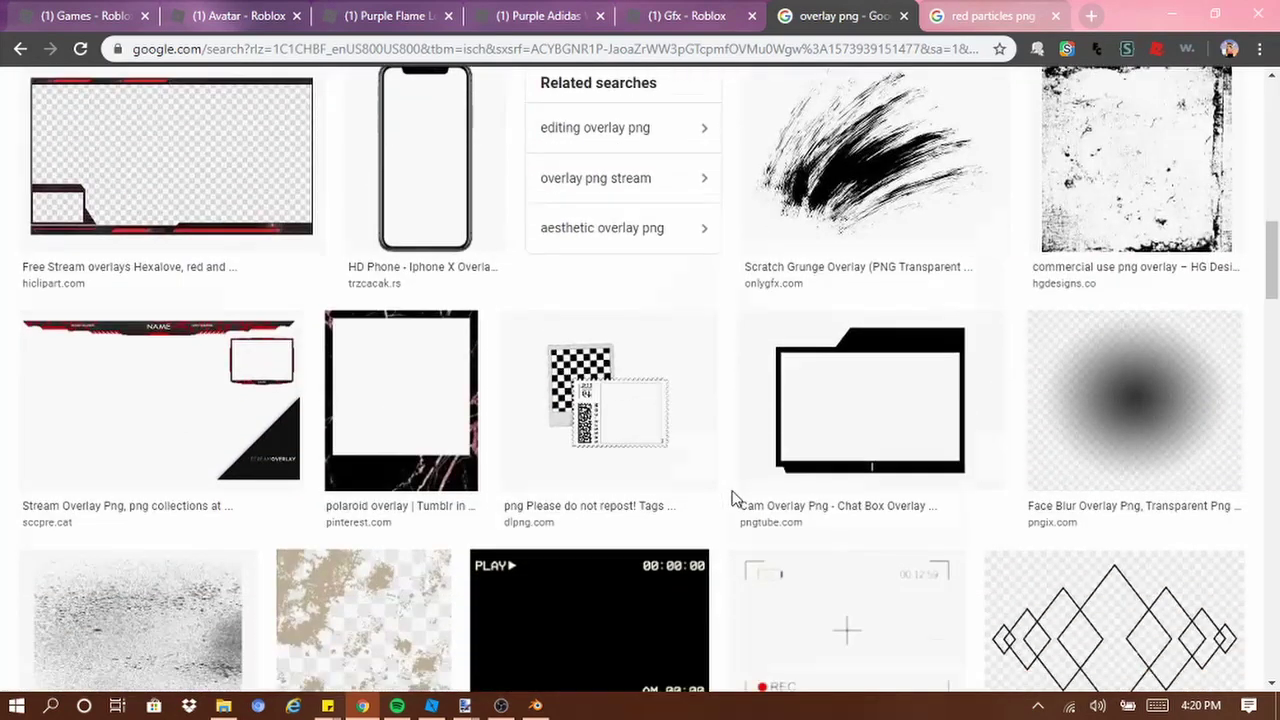
{"action": "scroll", "coordinate": [732, 498], "scroll_direction": "down", "scroll_amount": 5}
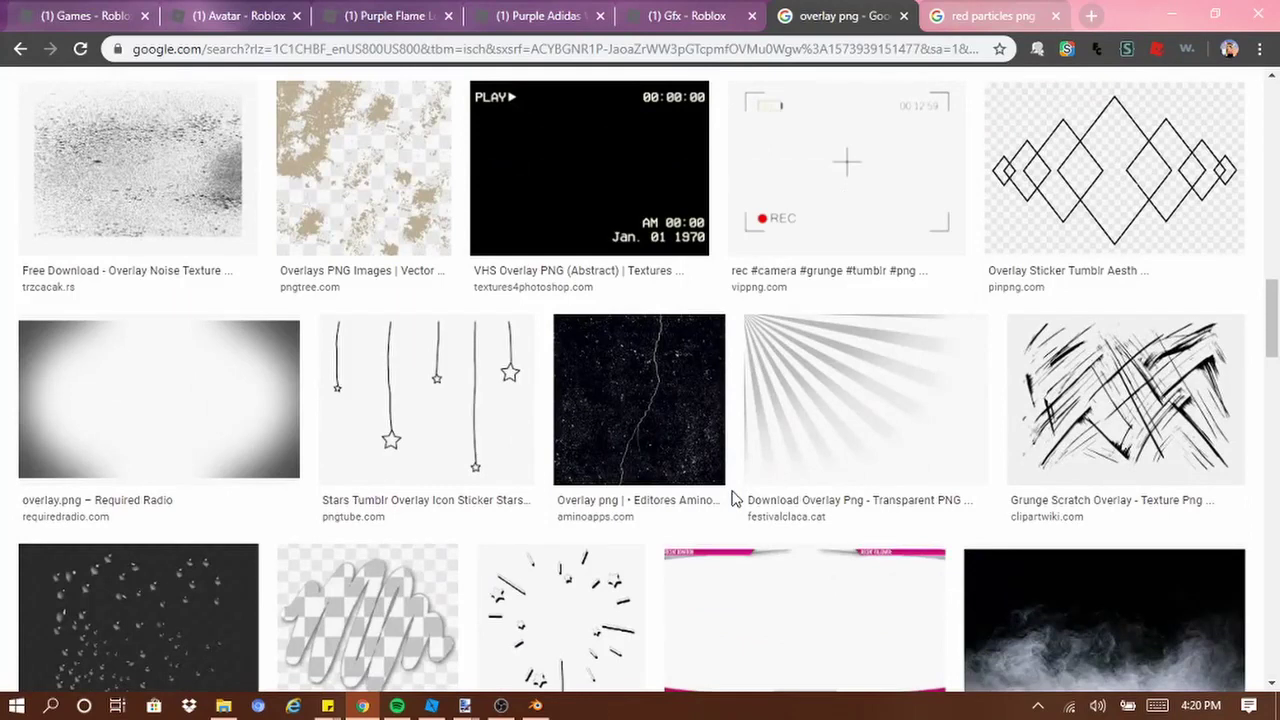
{"action": "scroll", "coordinate": [732, 498], "scroll_direction": "down", "scroll_amount": 4}
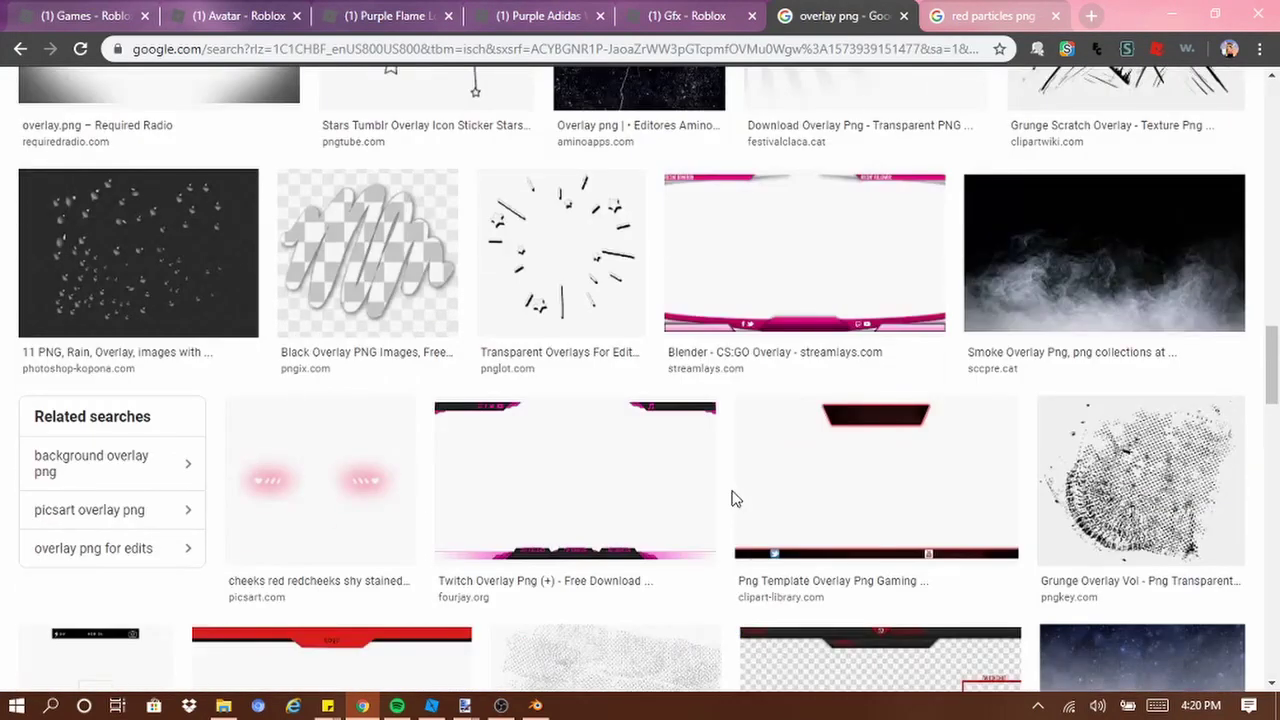
{"action": "scroll", "coordinate": [732, 498], "scroll_direction": "down", "scroll_amount": 1}
{"action": "left_click", "coordinate": [1130, 202]}
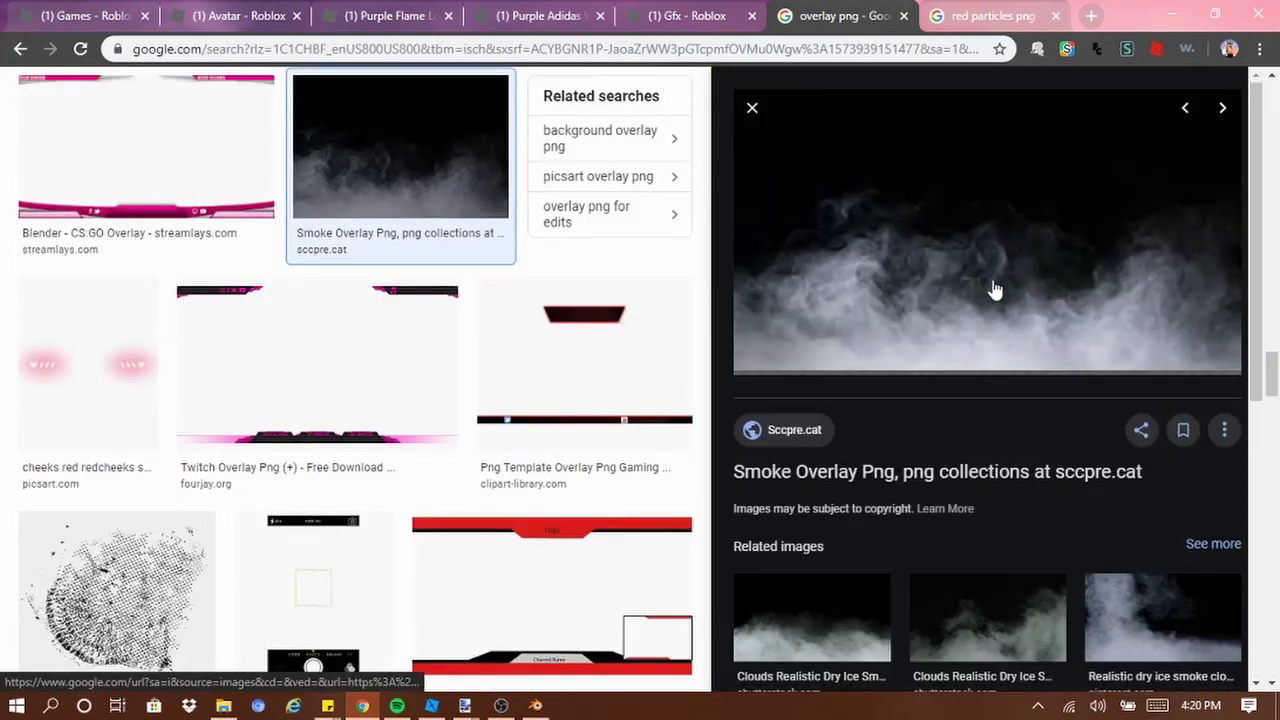
{"action": "right_click", "coordinate": [985, 284]}
{"action": "left_click", "coordinate": [1030, 502]}
{"action": "left_click", "coordinate": [465, 705]}
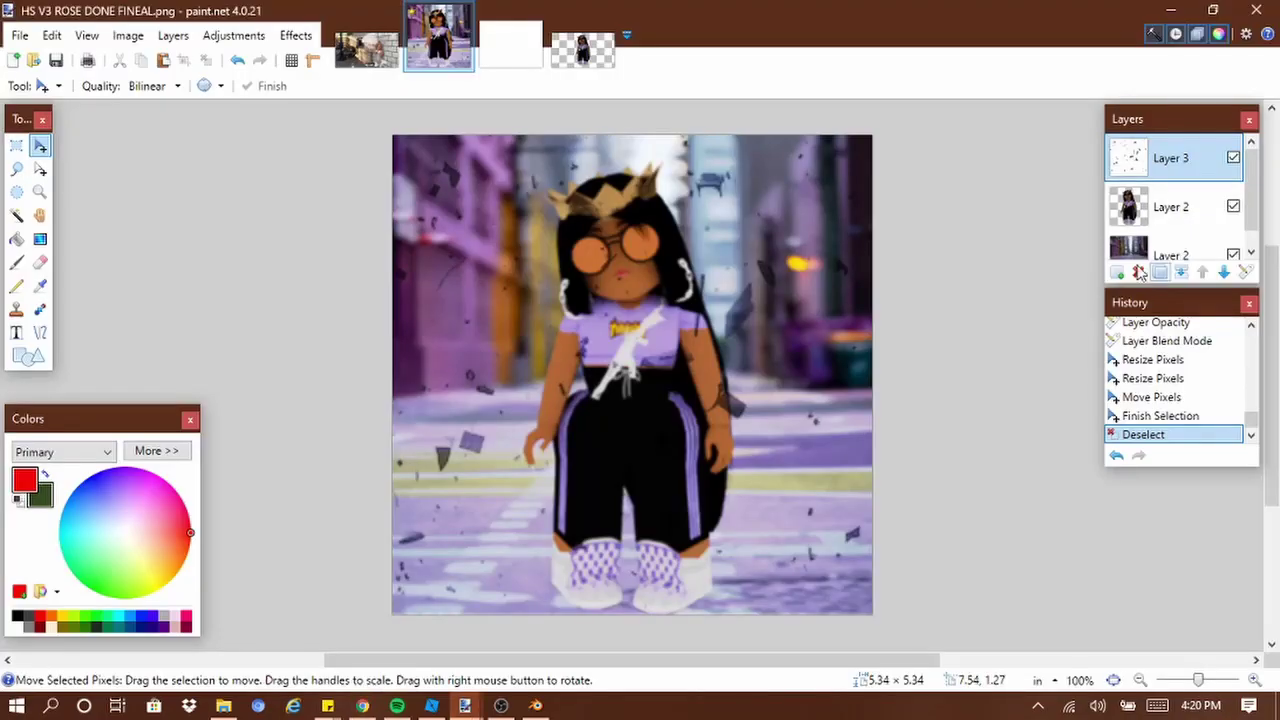
Add an empty layer above the trash overlay and paste the smoke picture into it, keeping the canvas size
{"action": "left_click", "coordinate": [1140, 273]}
{"action": "key", "text": "ctrl+v"}
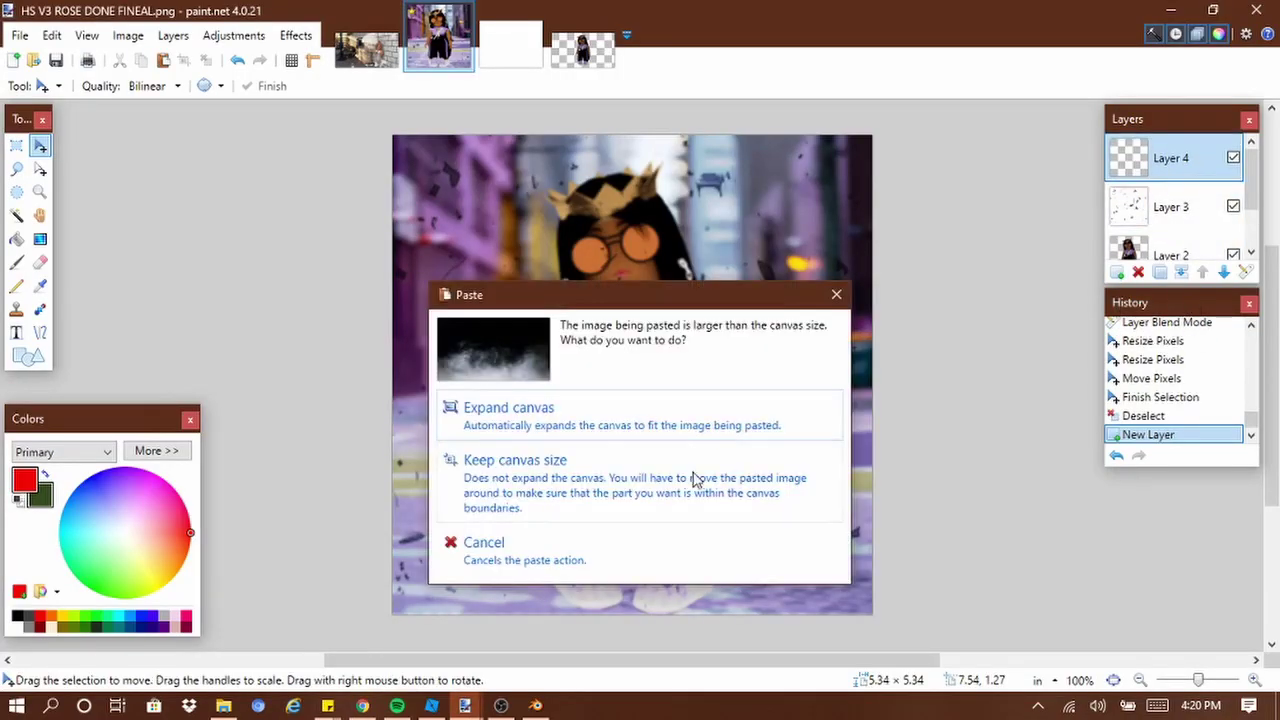
{"action": "left_click", "coordinate": [697, 480]}
{"action": "scroll", "coordinate": [883, 480], "scroll_direction": "down", "scroll_amount": 4}
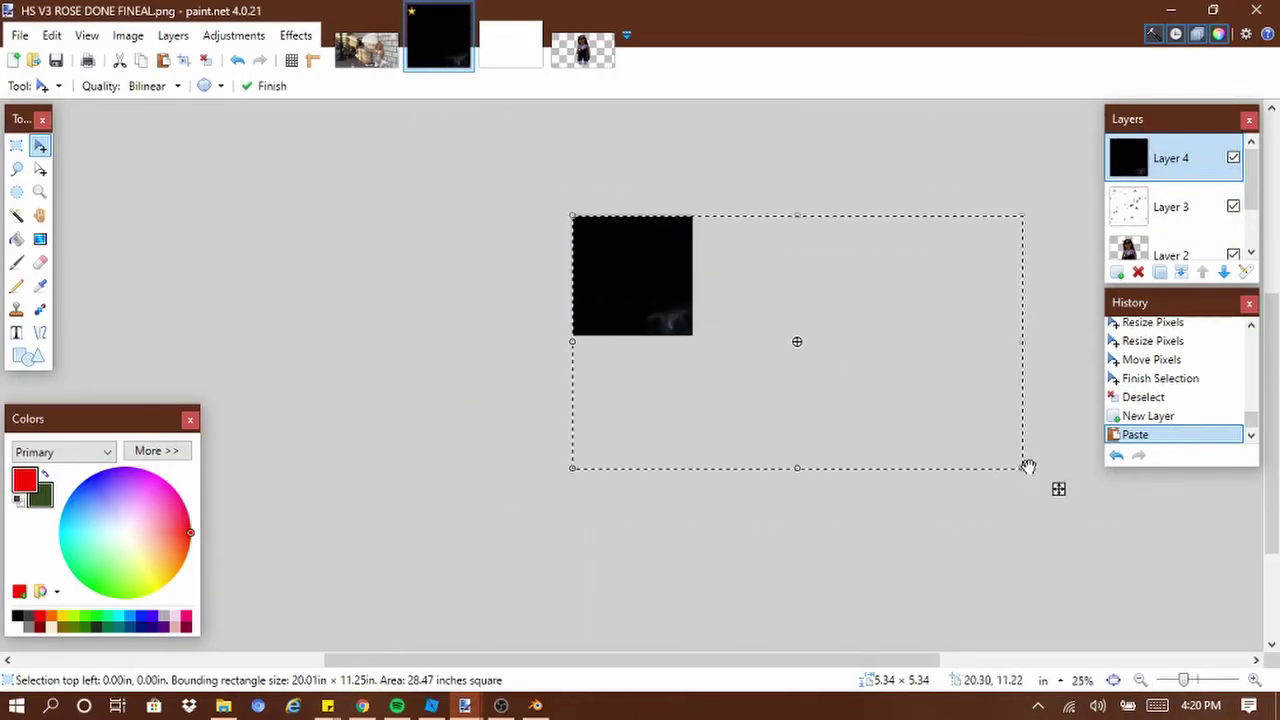
Shrink the pasted smoke picture to about 9.63 × 5.63 in and position it so the smoke fills the canvas
{"action": "left_click_drag", "start_coordinate": [1028, 466], "coordinate": [680, 334]}
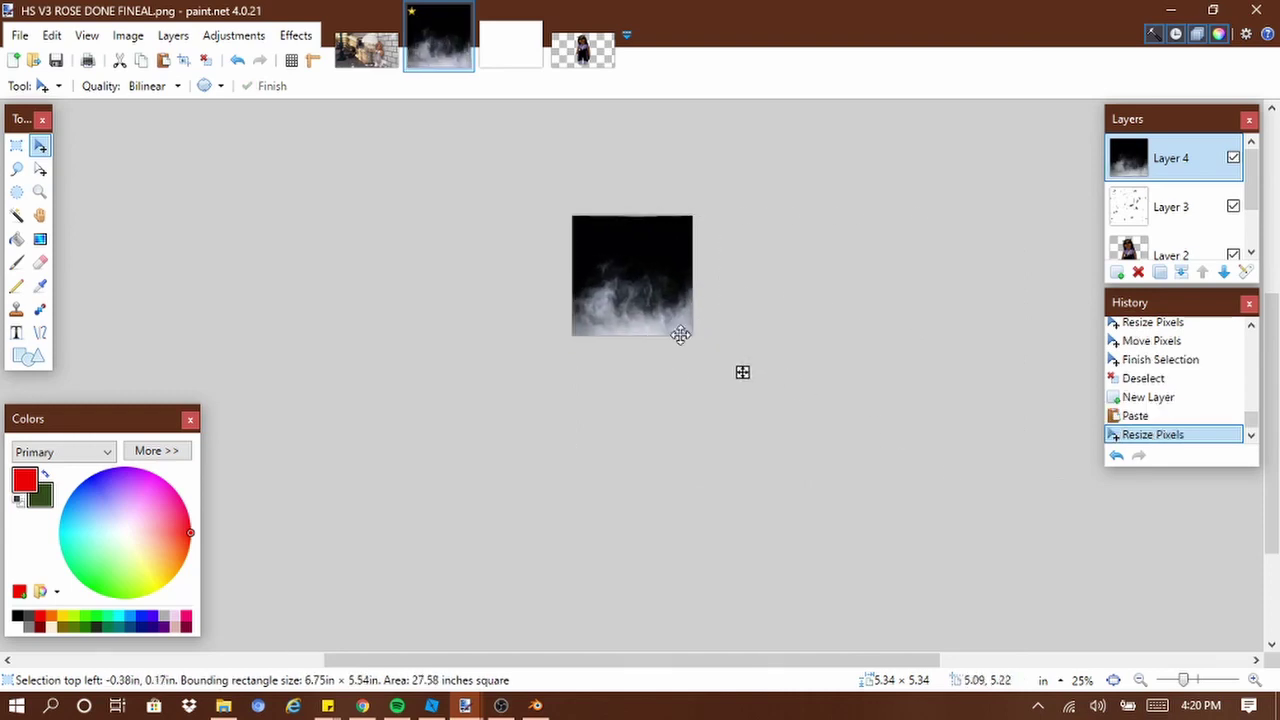
{"action": "left_click_drag", "start_coordinate": [688, 259], "coordinate": [660, 266]}
{"action": "left_click_drag", "start_coordinate": [560, 223], "coordinate": [471, 214]}
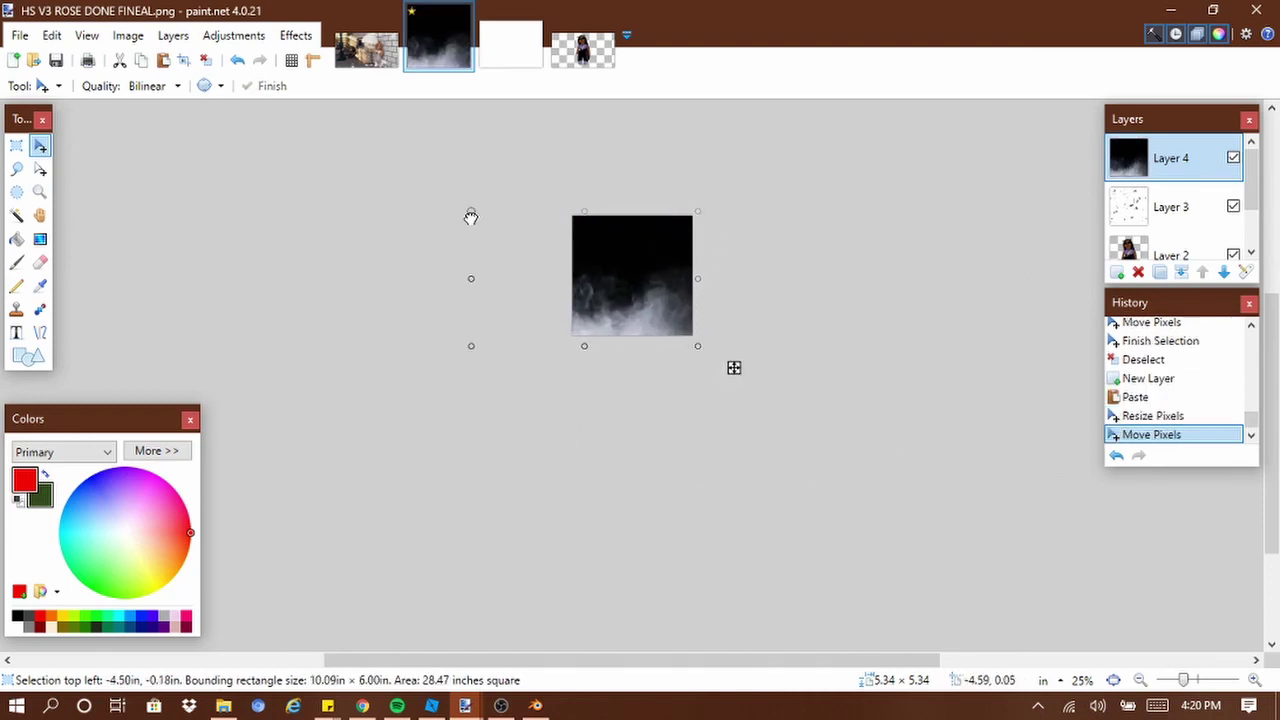
{"action": "left_click_drag", "start_coordinate": [700, 346], "coordinate": [780, 346]}
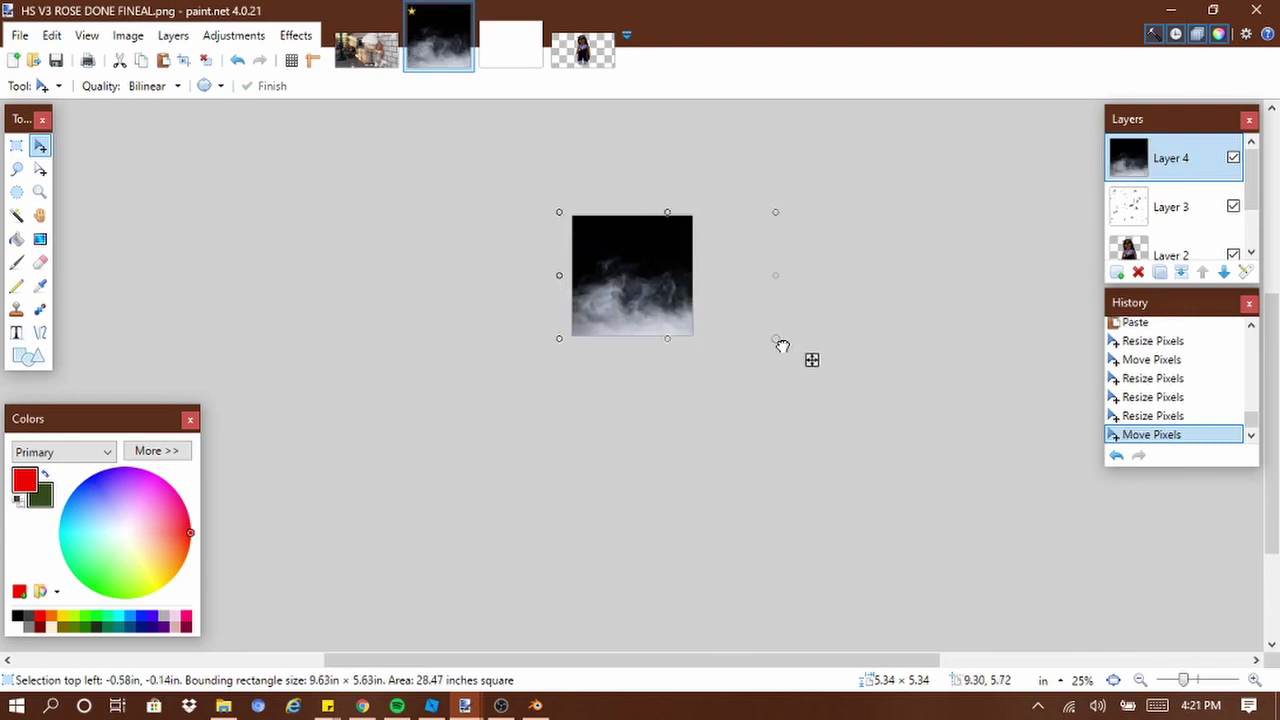
{"action": "left_click", "coordinate": [1255, 680]}
{"action": "double_click", "coordinate": [1255, 680]}
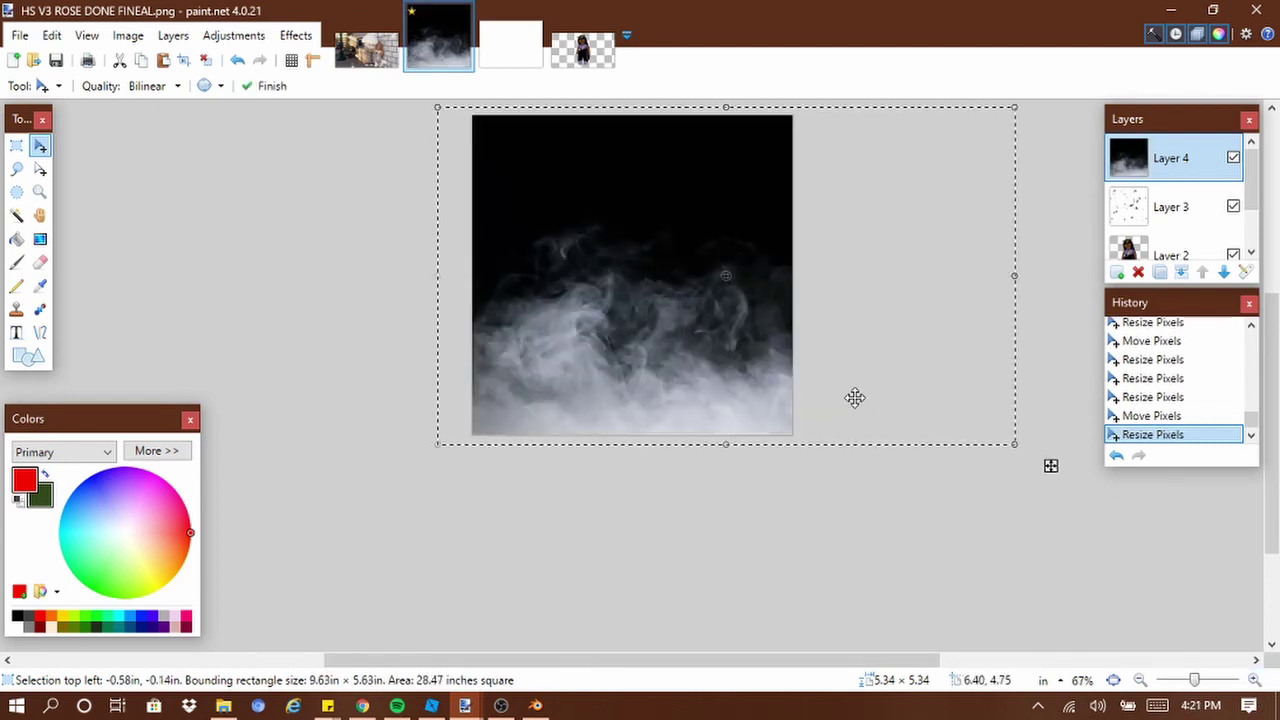
{"action": "left_click_drag", "start_coordinate": [855, 398], "coordinate": [809, 392]}
Set the smoke layer's blend mode to Additive and its opacity to 152, trying Overlay and Multiply first
{"action": "left_click", "coordinate": [1245, 272]}
{"action": "left_click", "coordinate": [628, 364]}
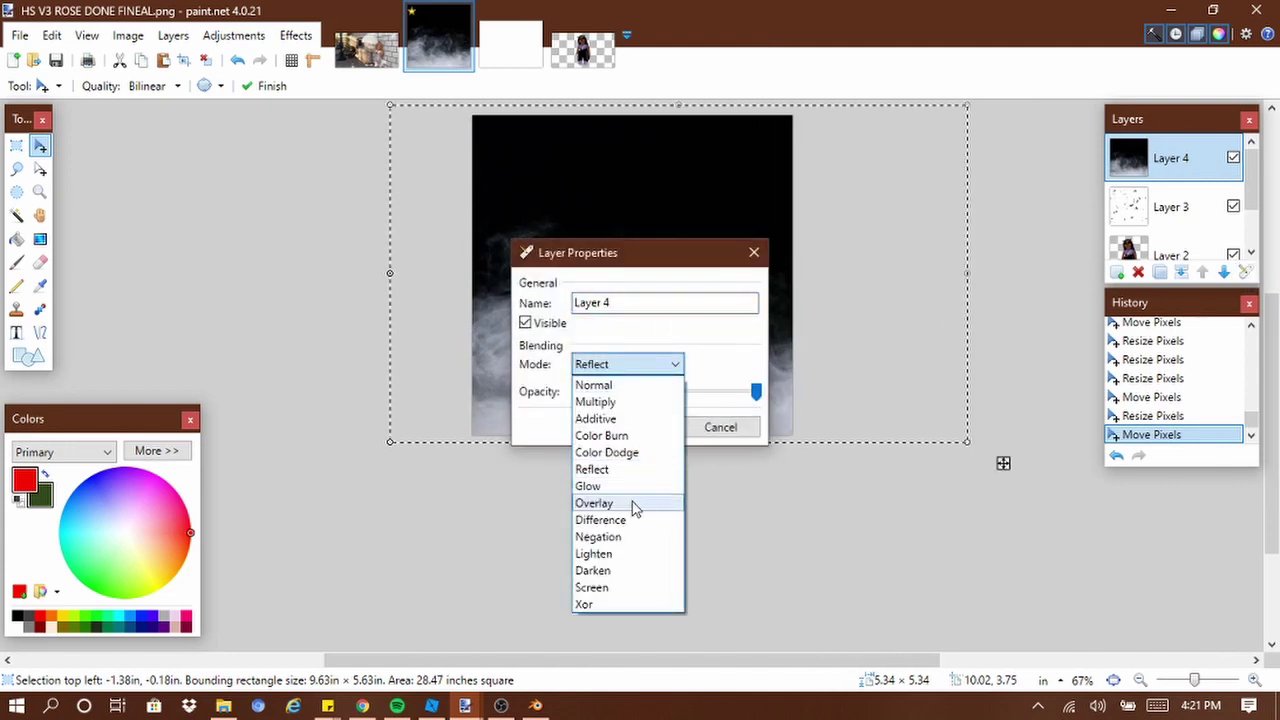
{"action": "left_click", "coordinate": [633, 508]}
{"action": "left_click_drag", "start_coordinate": [620, 256], "coordinate": [269, 231]}
{"action": "left_click", "coordinate": [275, 333]}
{"action": "left_click", "coordinate": [286, 370]}
{"action": "left_click", "coordinate": [286, 334]}
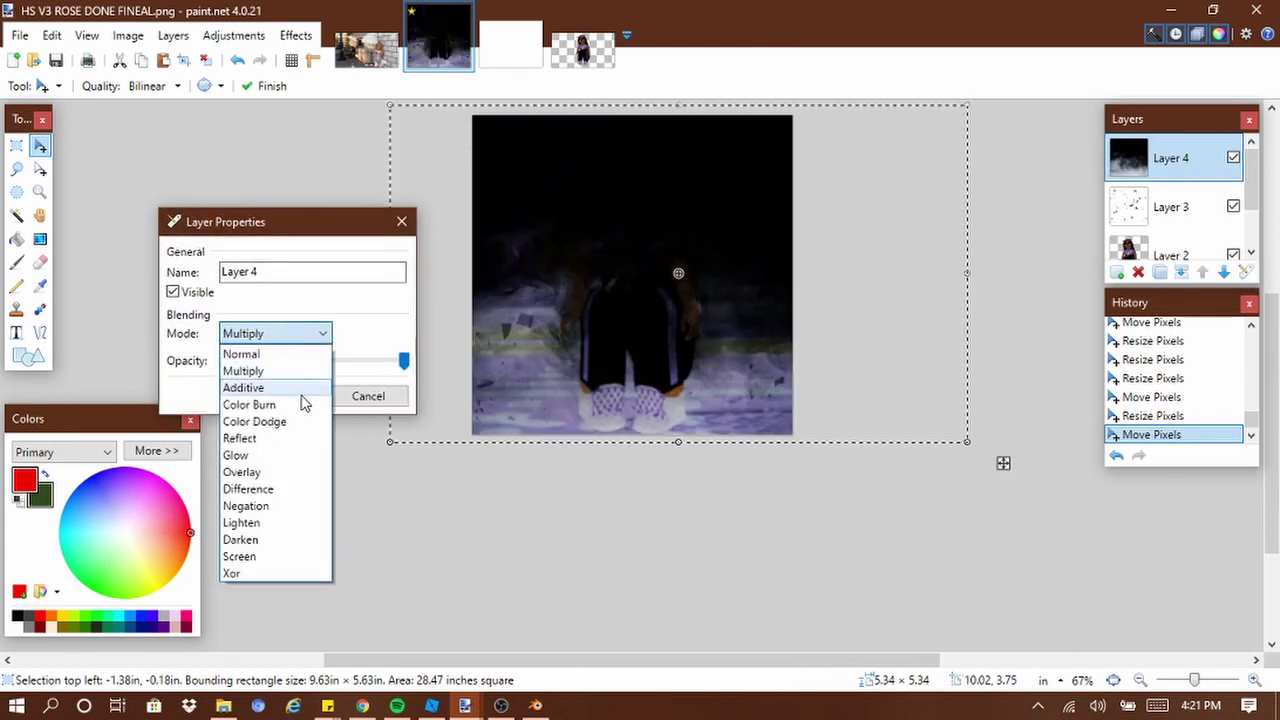
{"action": "left_click", "coordinate": [308, 388]}
{"action": "left_click_drag", "start_coordinate": [403, 362], "coordinate": [368, 376]}
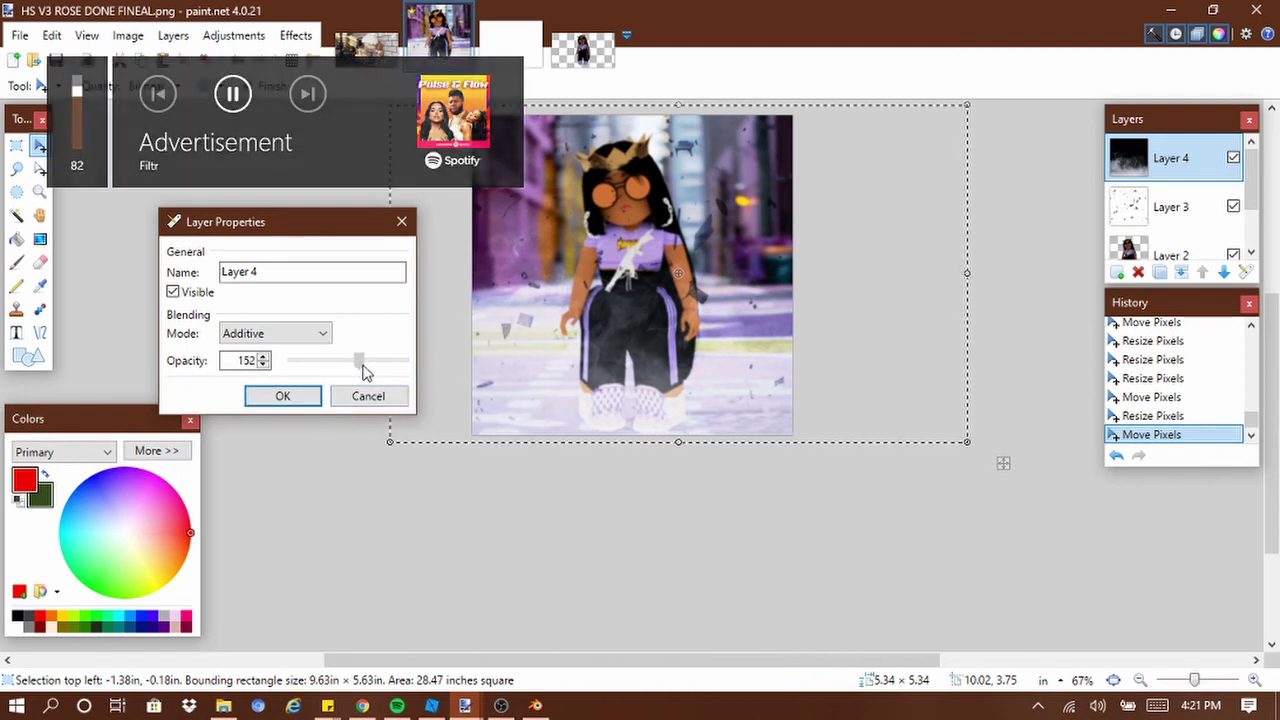
{"action": "left_click", "coordinate": [283, 396]}
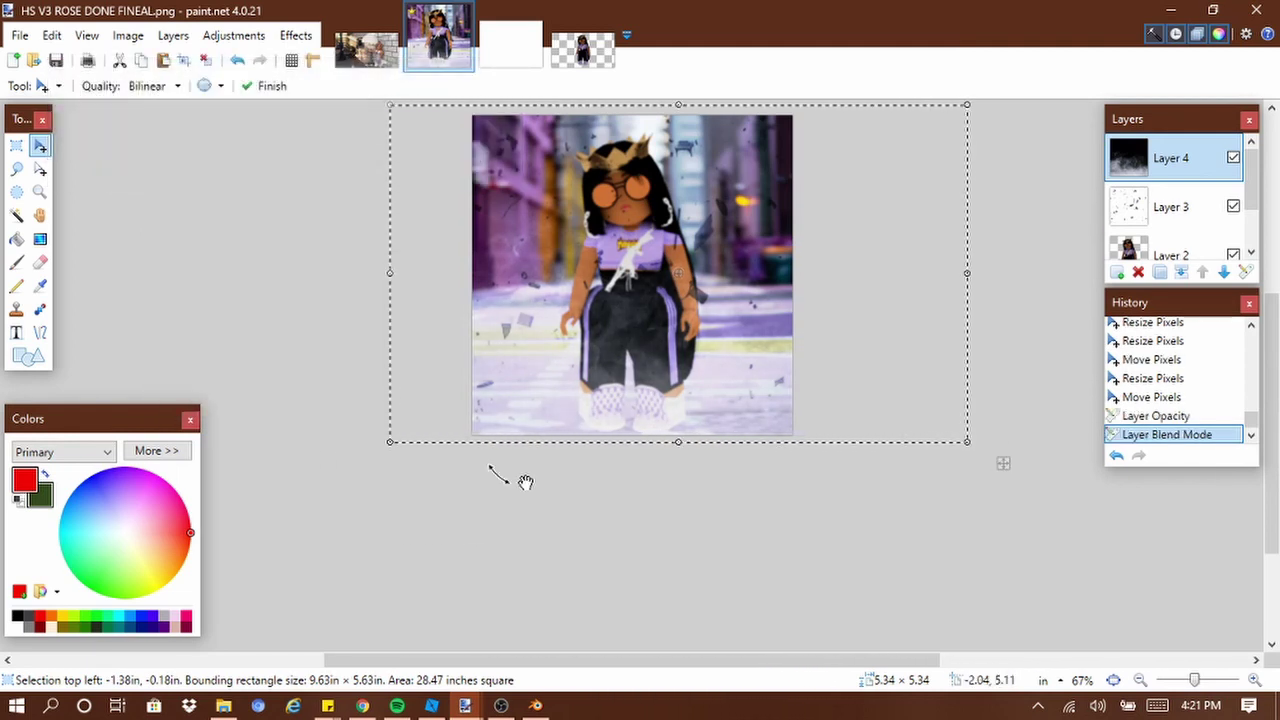
Paste the smoke into its current layer and again into a new layer above it
{"action": "scroll", "coordinate": [654, 543], "scroll_direction": "up", "scroll_amount": 1}
{"action": "key", "text": "ctrl+v"}
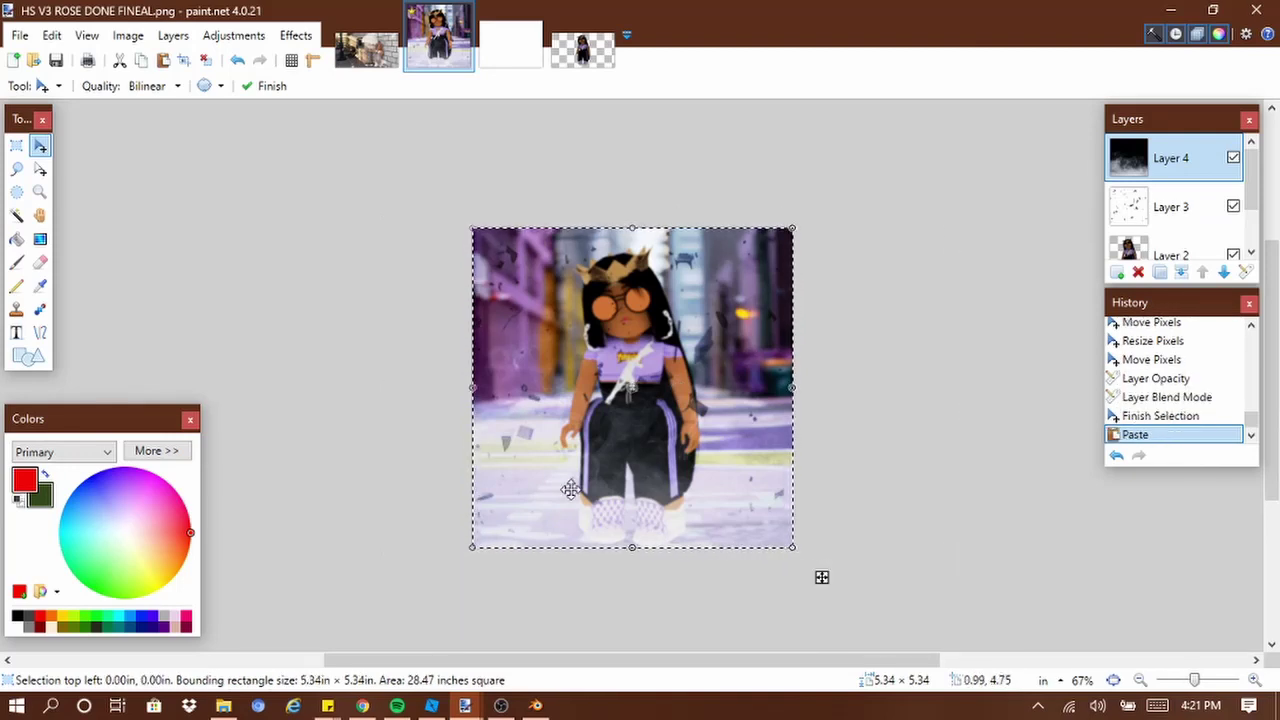
{"action": "left_click", "coordinate": [1117, 272]}
{"action": "key", "text": "ctrl+v"}
Set the second smoke layer's blend mode to Additive after trying Overlay
{"action": "left_click", "coordinate": [1245, 272]}
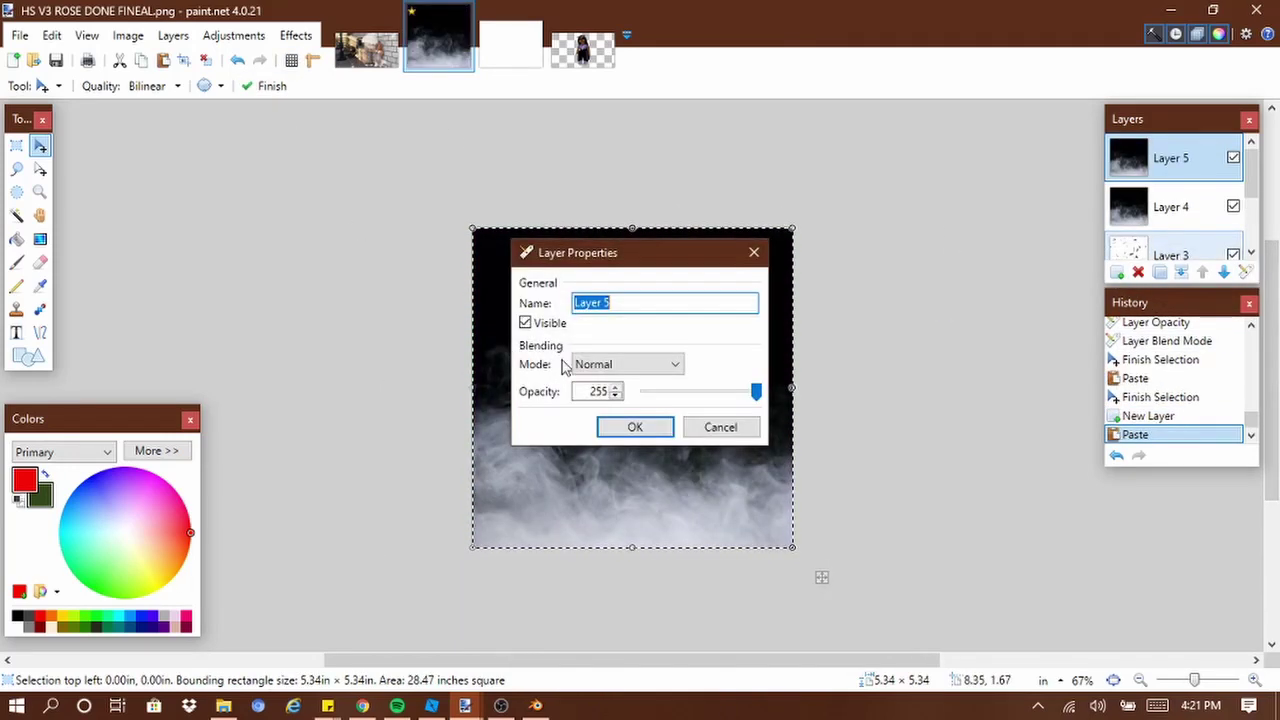
{"action": "left_click", "coordinate": [627, 364]}
{"action": "left_click", "coordinate": [609, 503]}
{"action": "left_click_drag", "start_coordinate": [643, 256], "coordinate": [298, 216]}
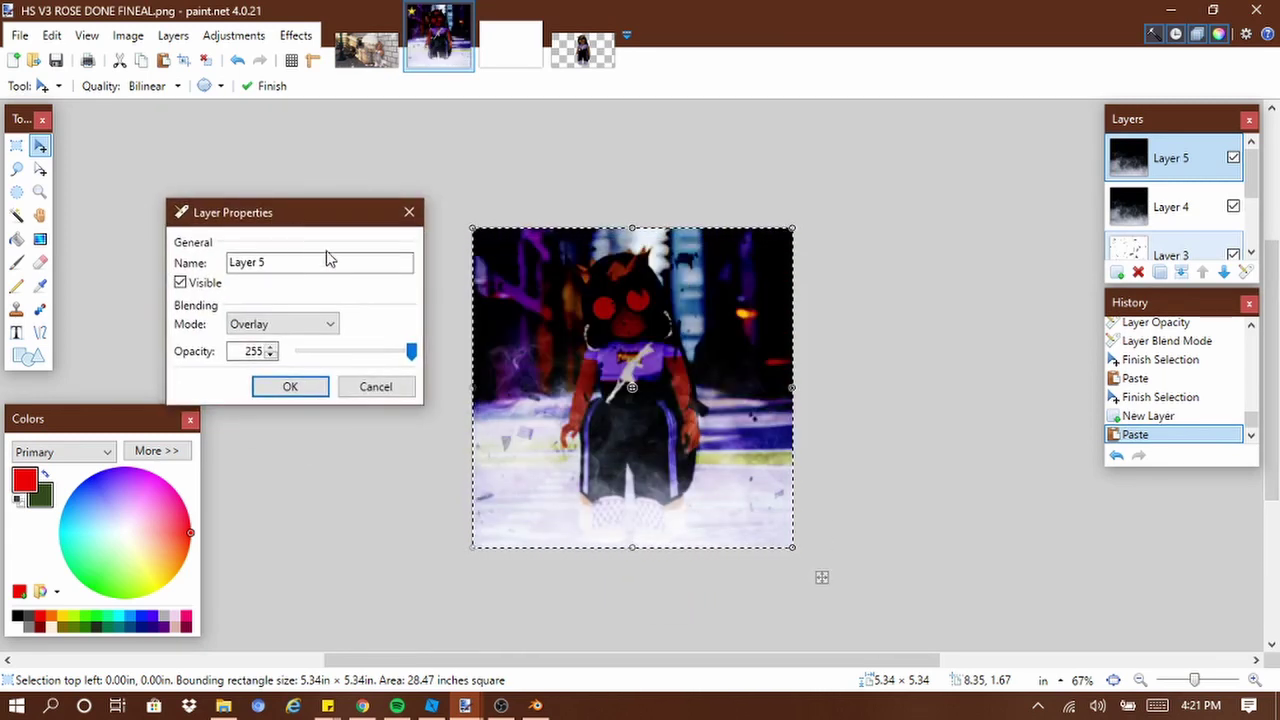
{"action": "left_click", "coordinate": [323, 324]}
{"action": "left_click", "coordinate": [298, 380]}
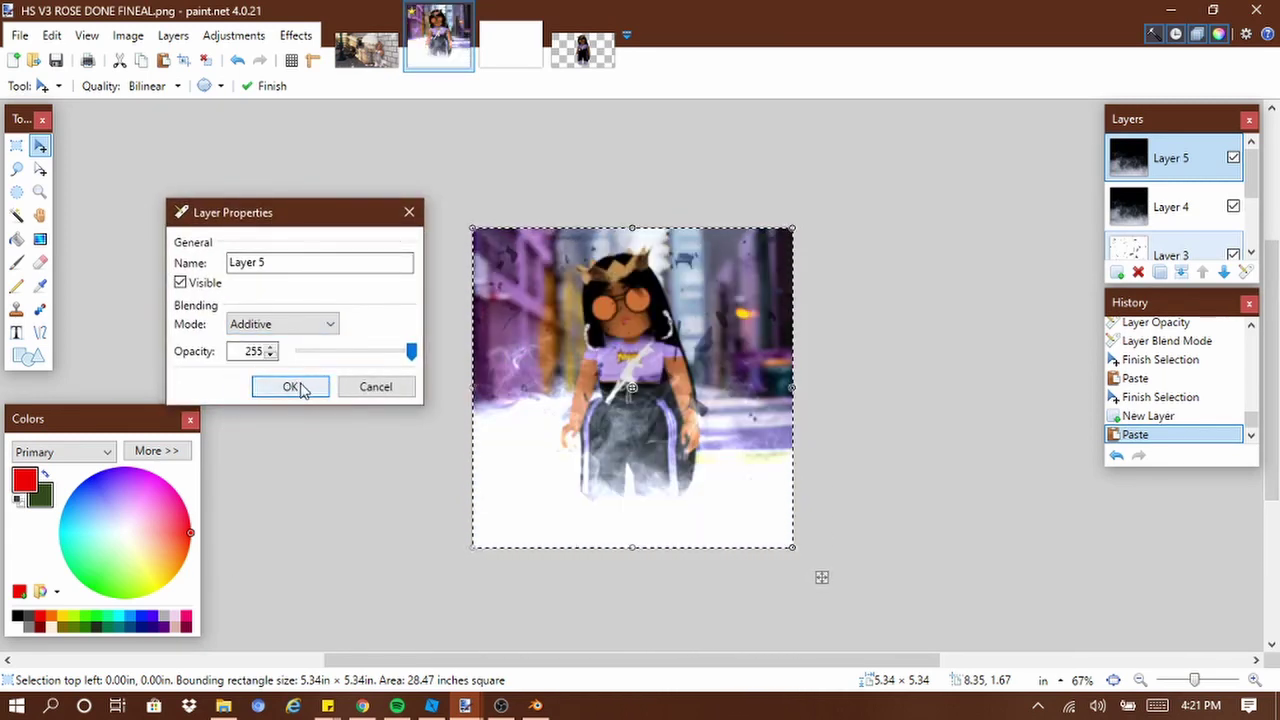
{"action": "left_click", "coordinate": [291, 387]}
Flip the second smoke layer vertically and set its opacity to 234
{"action": "left_click", "coordinate": [296, 38]}
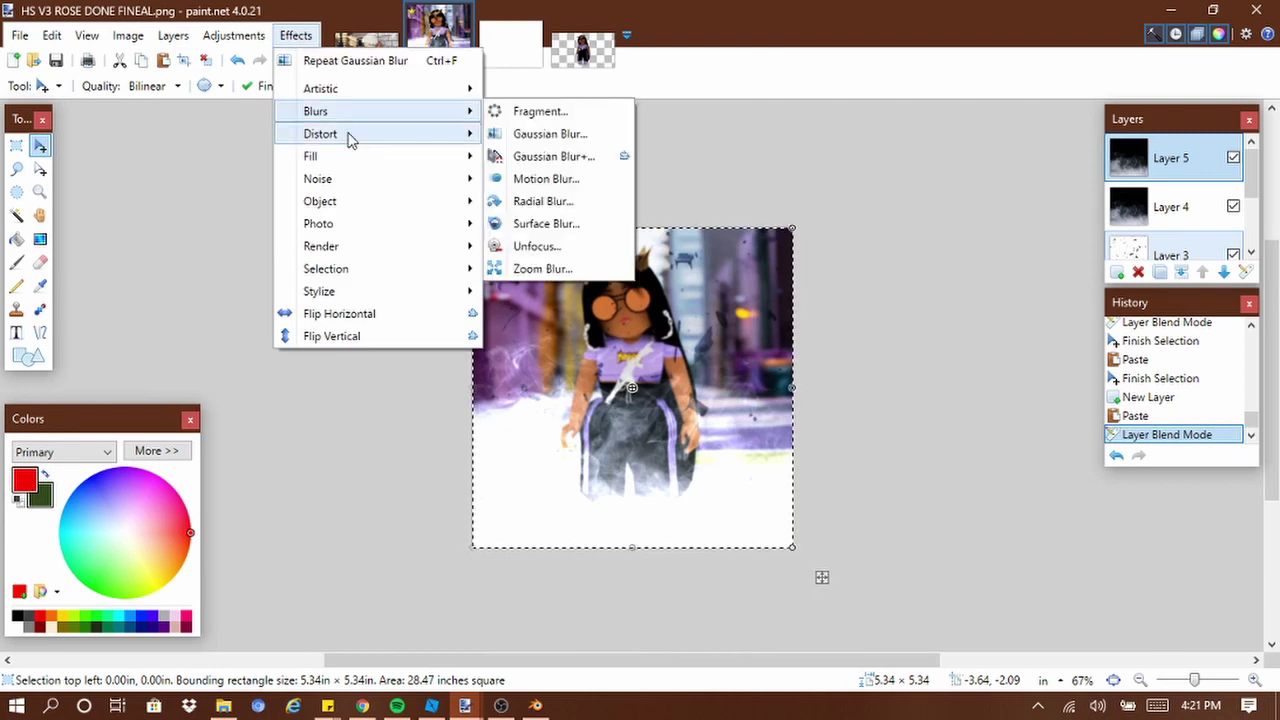
{"action": "left_click", "coordinate": [351, 335]}
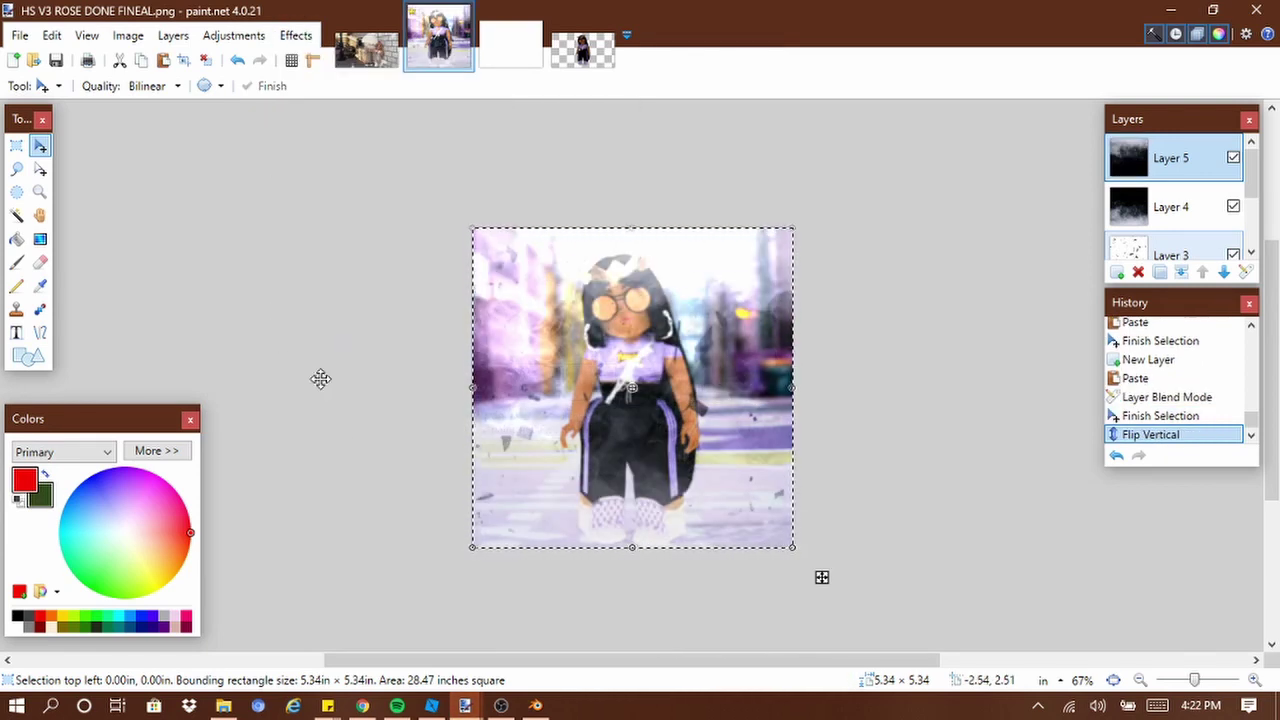
{"action": "left_click", "coordinate": [1245, 272]}
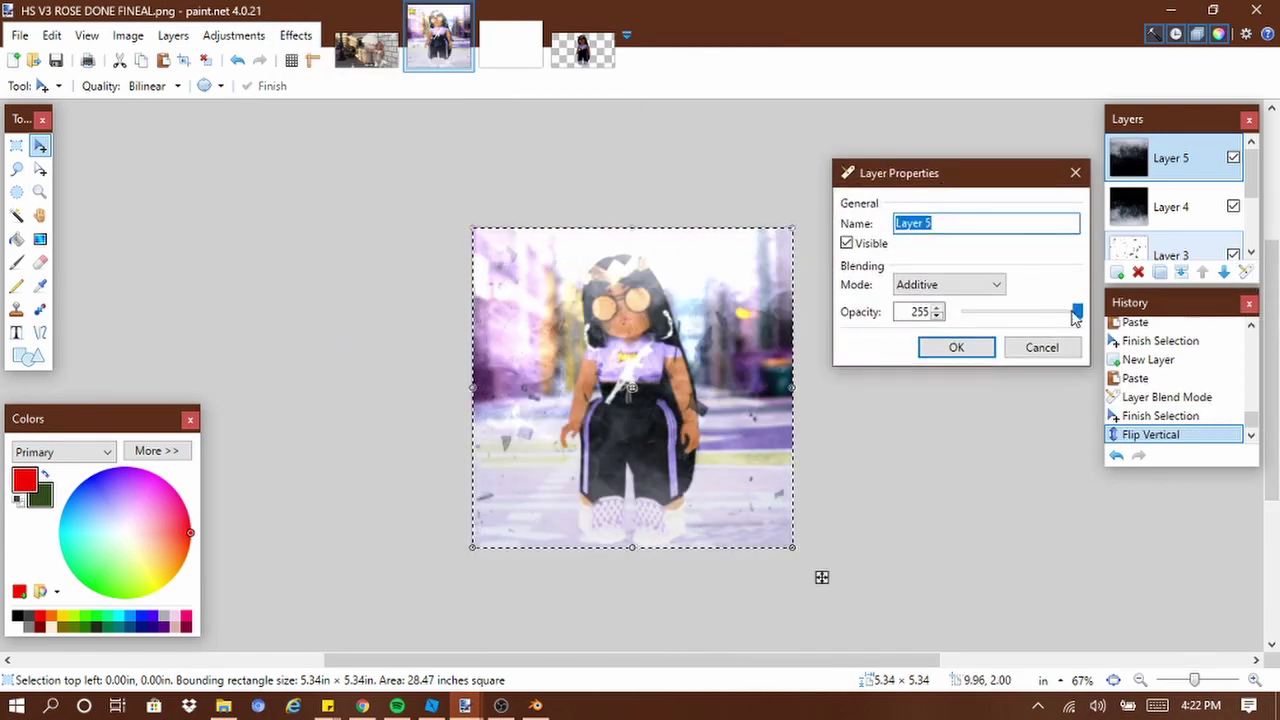
{"action": "mouse_move", "coordinate": [1076, 312]}
{"action": "left_mouse_down"}
{"action": "mouse_move", "coordinate": [1051, 316]}
{"action": "mouse_move", "coordinate": [1068, 331]}
{"action": "left_mouse_up"}
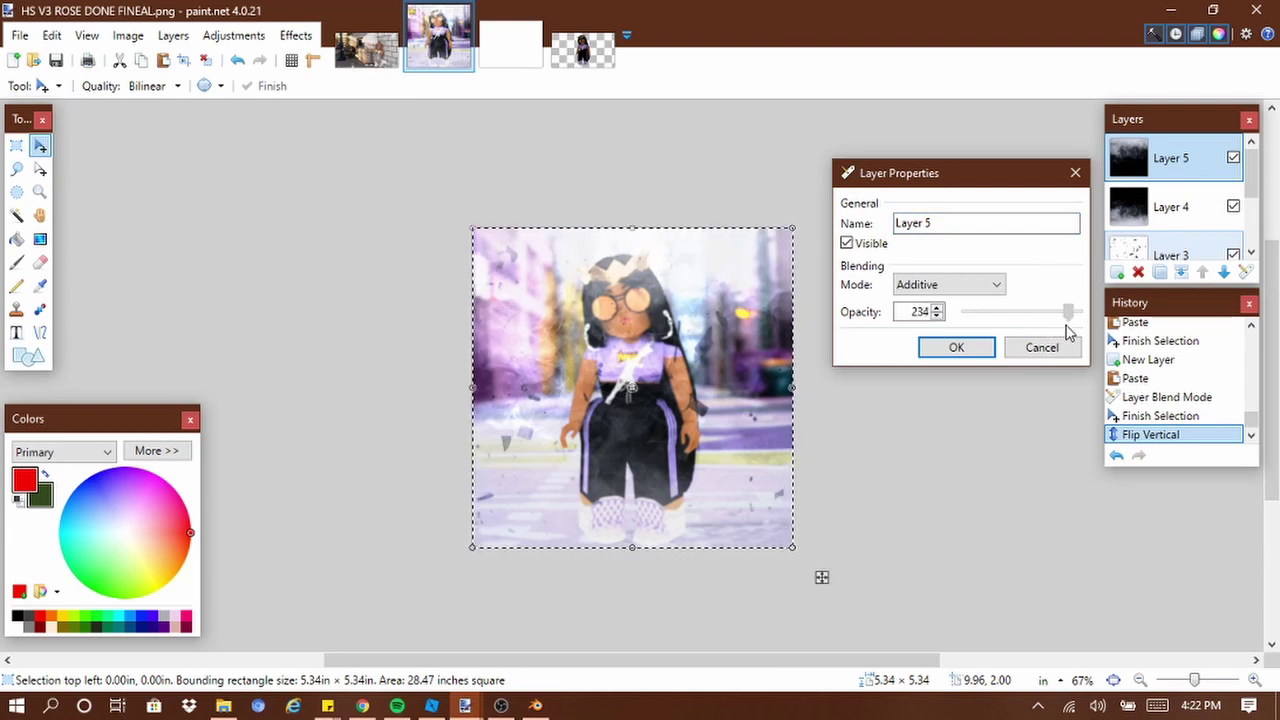
{"action": "key", "text": "Return"}
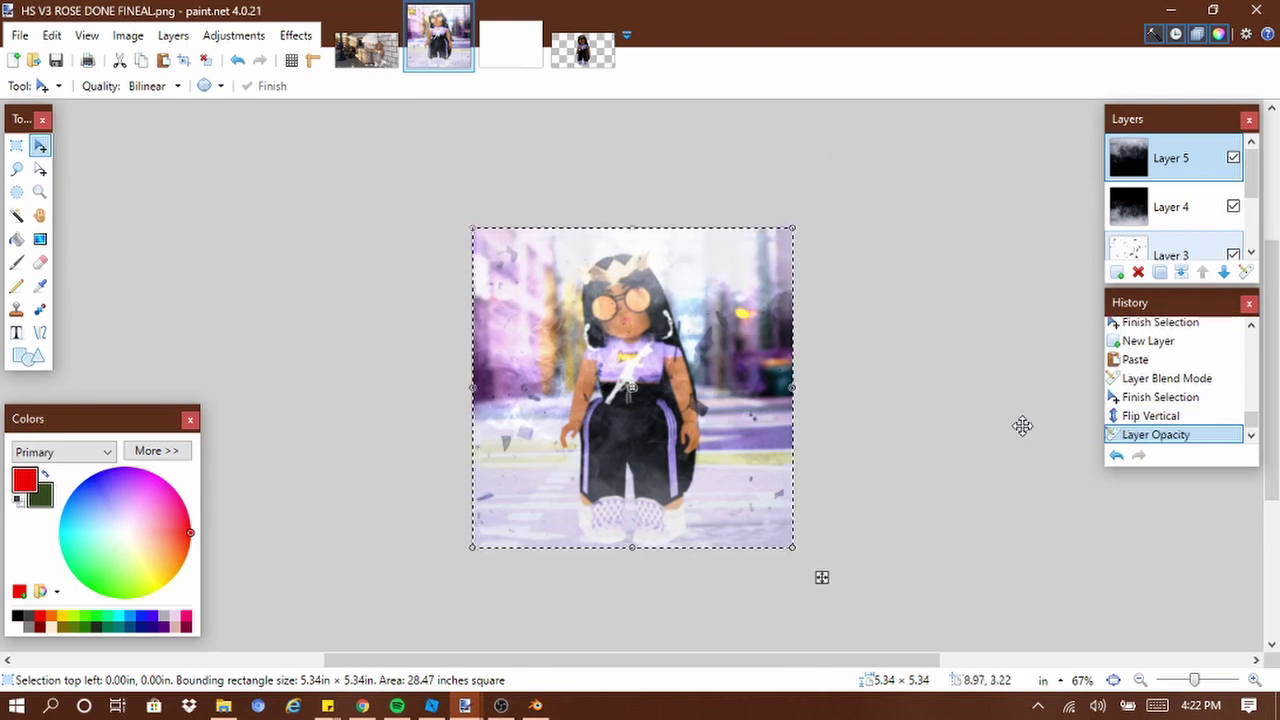
Deselect the flipped smoke and add an empty layer on top of the stack
{"action": "key", "text": "ctrl+d"}
{"action": "left_click", "coordinate": [1255, 680]}
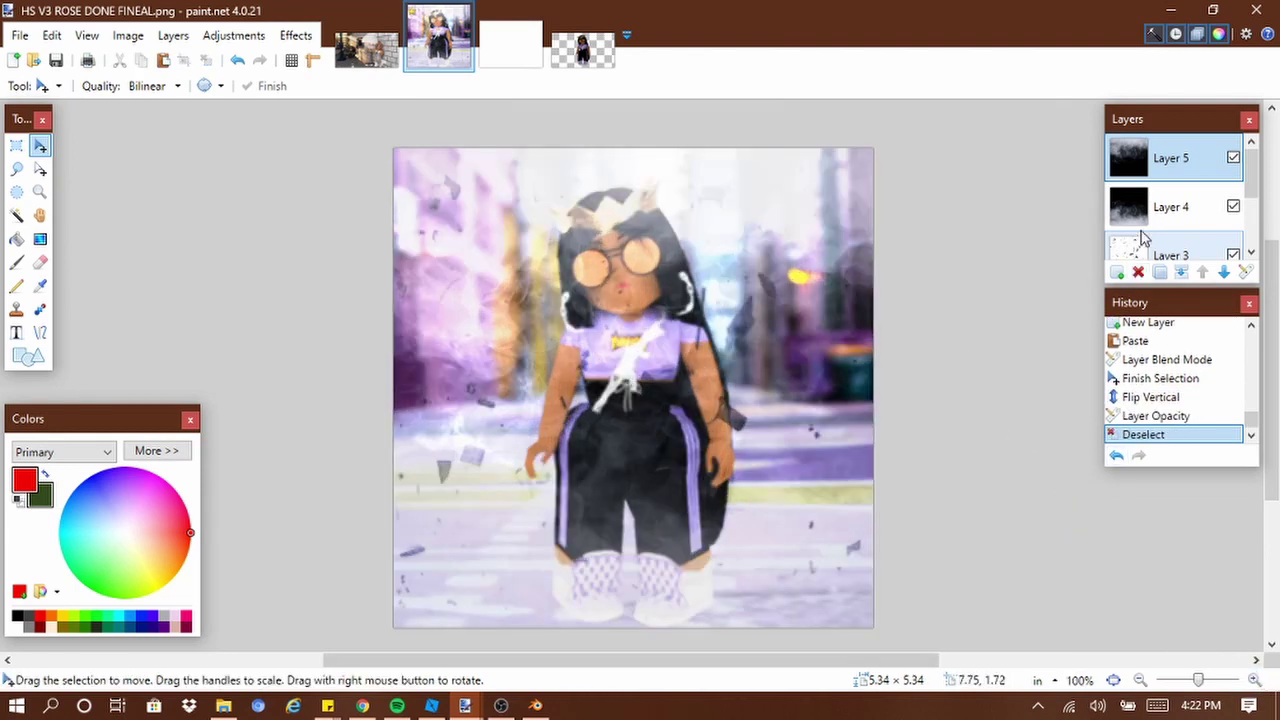
{"action": "left_click", "coordinate": [1118, 274]}
Look through the overlay png results in Chrome and preview the star crown overlay from pngsee.com
{"action": "left_click", "coordinate": [362, 705]}
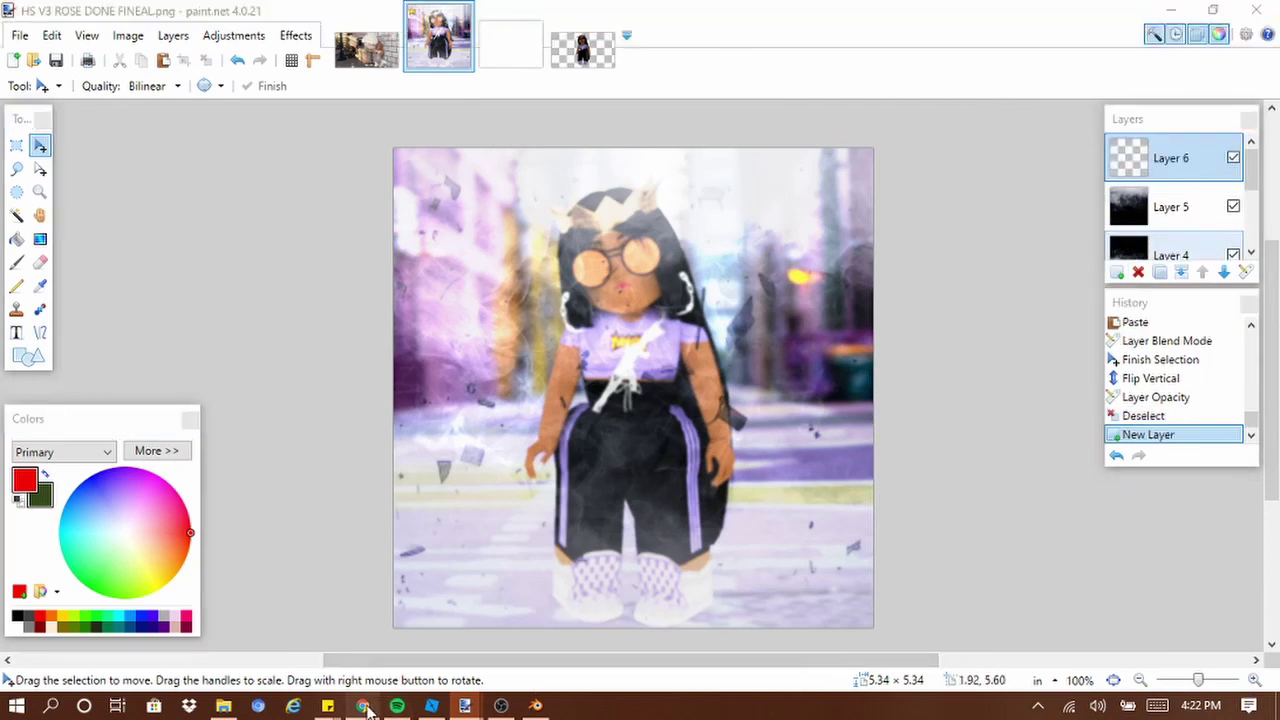
{"action": "left_click", "coordinate": [714, 434]}
{"action": "scroll", "coordinate": [714, 434], "scroll_direction": "down", "scroll_amount": 10}
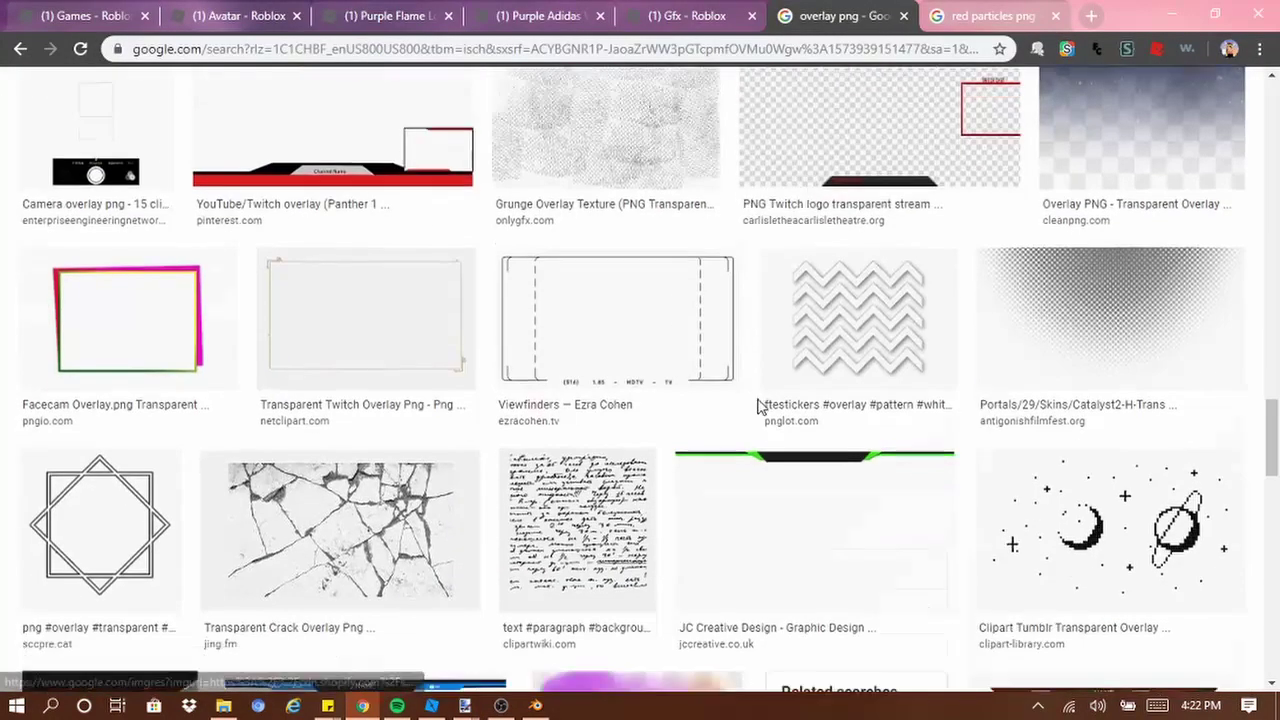
{"action": "scroll", "coordinate": [768, 388], "scroll_direction": "down", "scroll_amount": 10}
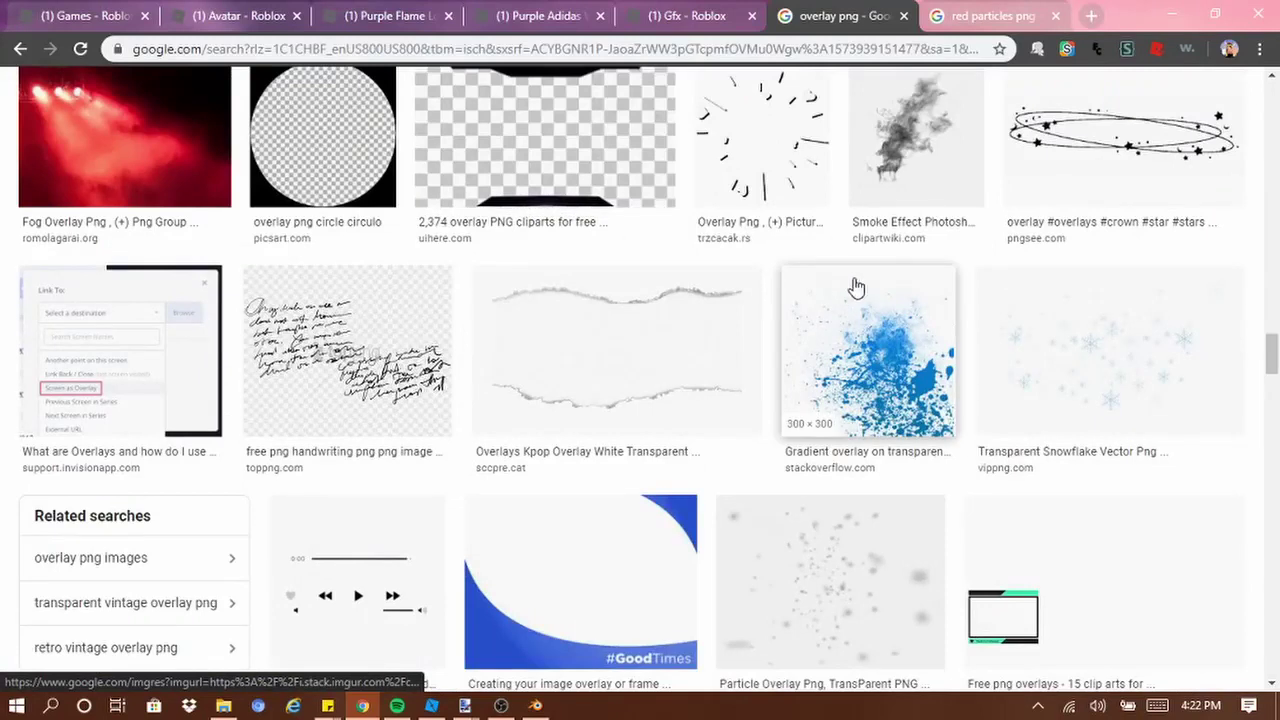
{"action": "left_click", "coordinate": [1165, 135]}
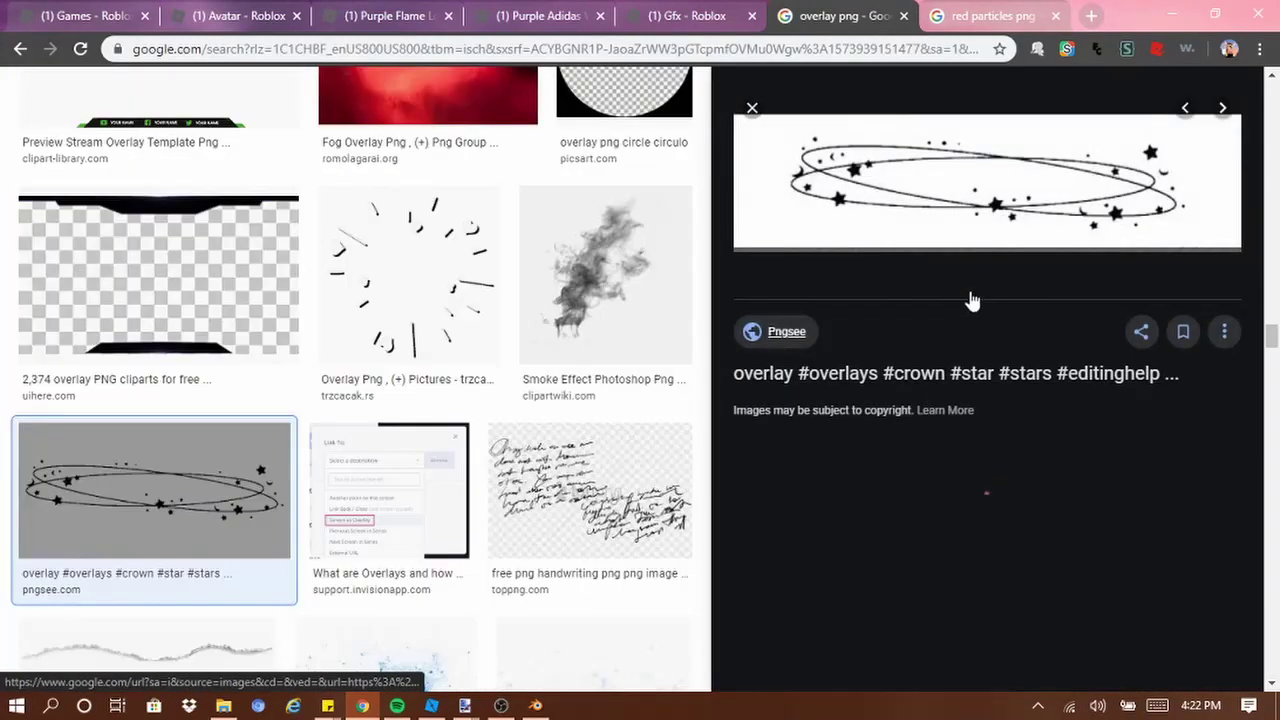
Find the black galaxy star crown picture from picsart.com in the related images, copy it and switch back to paint.net
{"action": "scroll", "coordinate": [1012, 570], "scroll_direction": "down", "scroll_amount": 2}
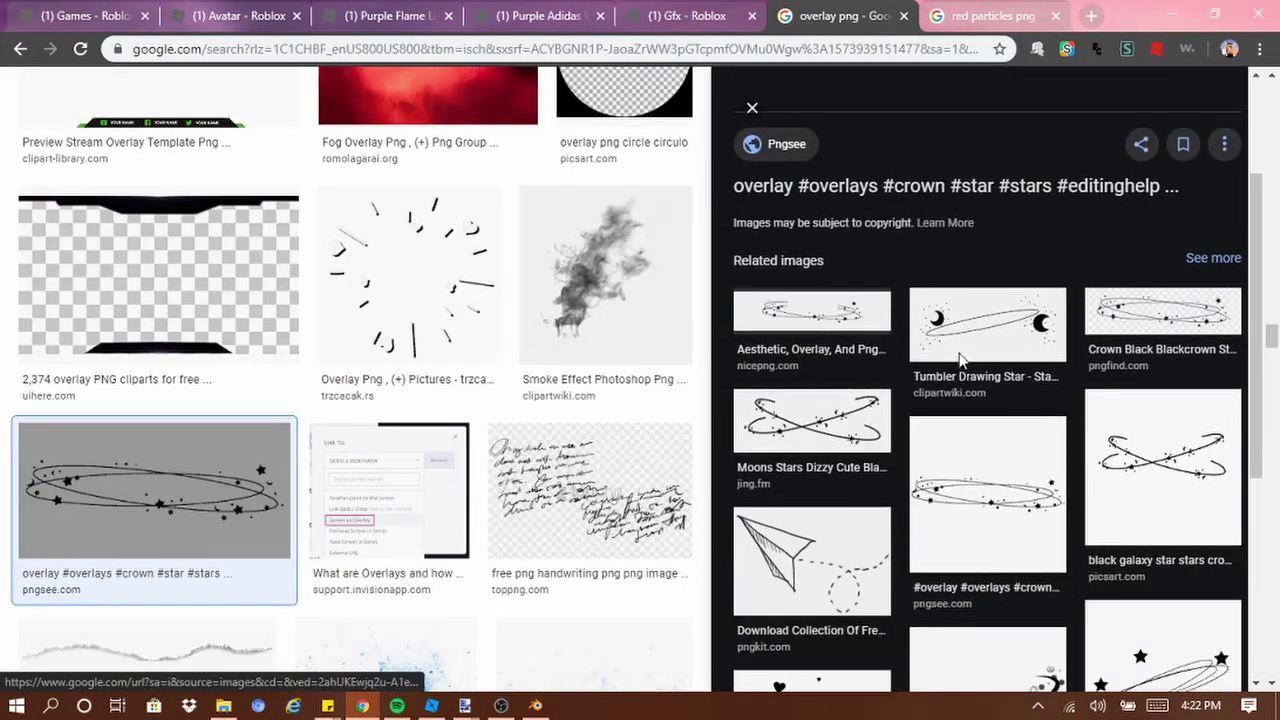
{"action": "left_click", "coordinate": [960, 320]}
{"action": "scroll", "coordinate": [796, 453], "scroll_direction": "down", "scroll_amount": 3}
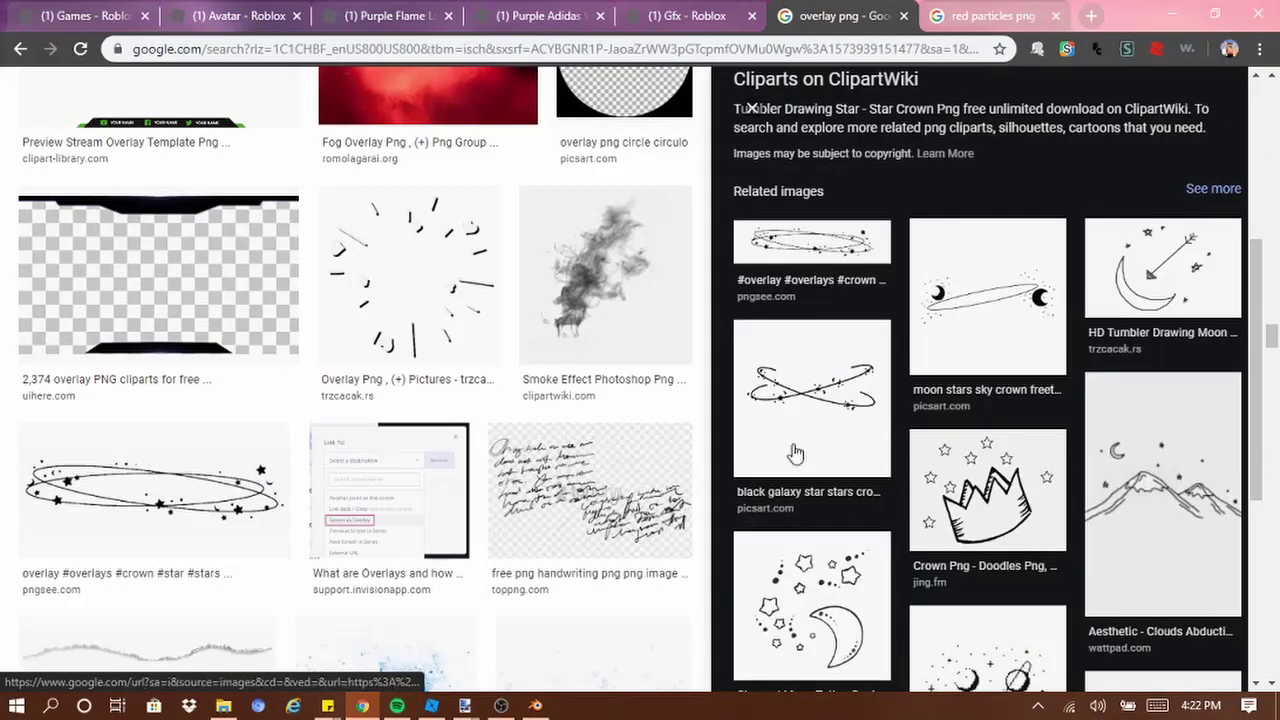
{"action": "left_click", "coordinate": [802, 418]}
{"action": "right_click", "coordinate": [931, 357]}
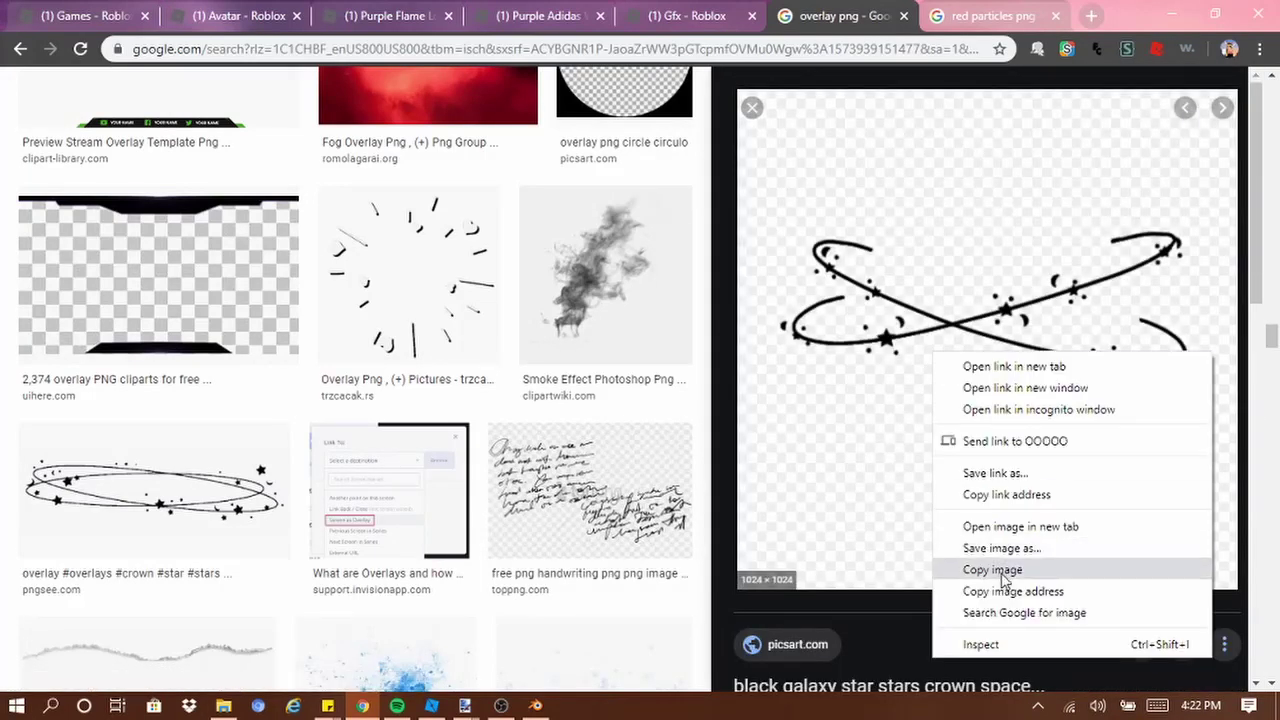
{"action": "left_click", "coordinate": [986, 569]}
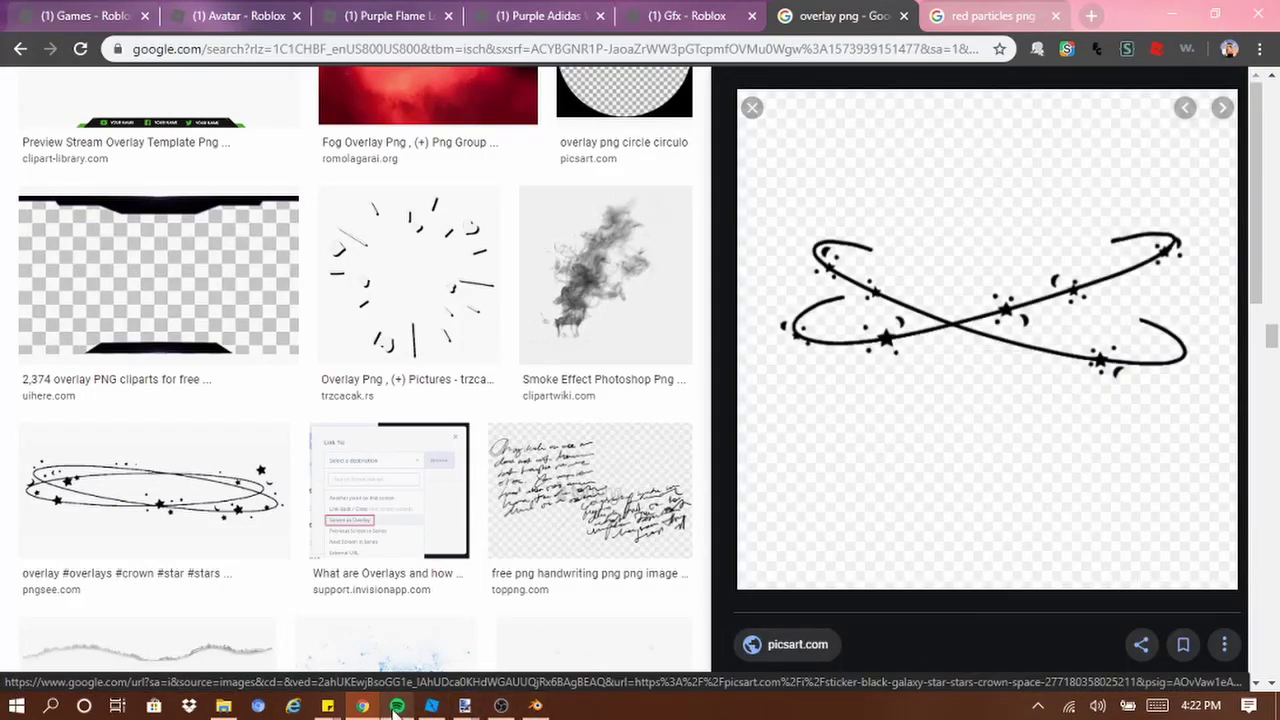
{"action": "left_click", "coordinate": [465, 705]}
{"action": "left_click", "coordinate": [386, 635]}
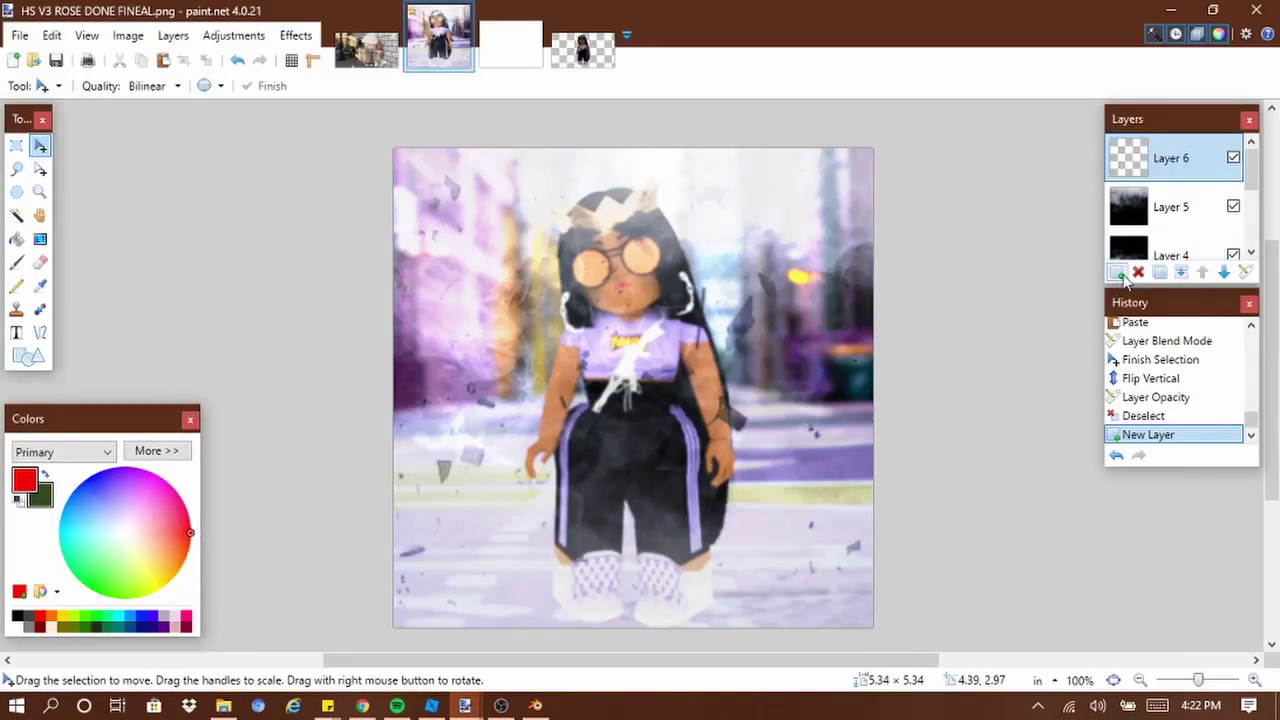
Add an empty layer directly above the avatar layer and paste the star crown picture into it, keeping the canvas size
{"action": "scroll", "coordinate": [1170, 200], "scroll_direction": "down", "scroll_amount": 3}
{"action": "left_click", "coordinate": [1170, 186]}
{"action": "left_click", "coordinate": [1117, 272]}
{"action": "key", "text": "ctrl+v"}
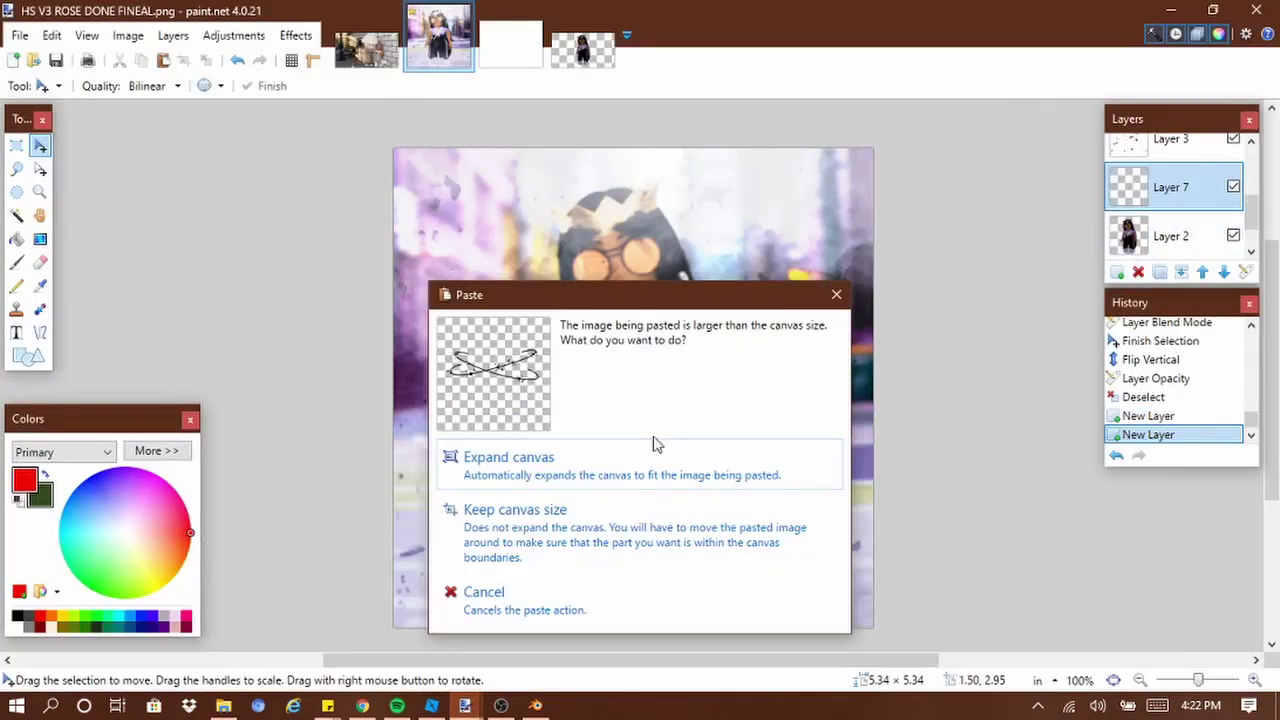
{"action": "left_click", "coordinate": [608, 526]}
Shrink the star rings to about 2.88 × 3.77 in and place them around the avatar's head
{"action": "left_click_drag", "start_coordinate": [941, 622], "coordinate": [720, 381]}
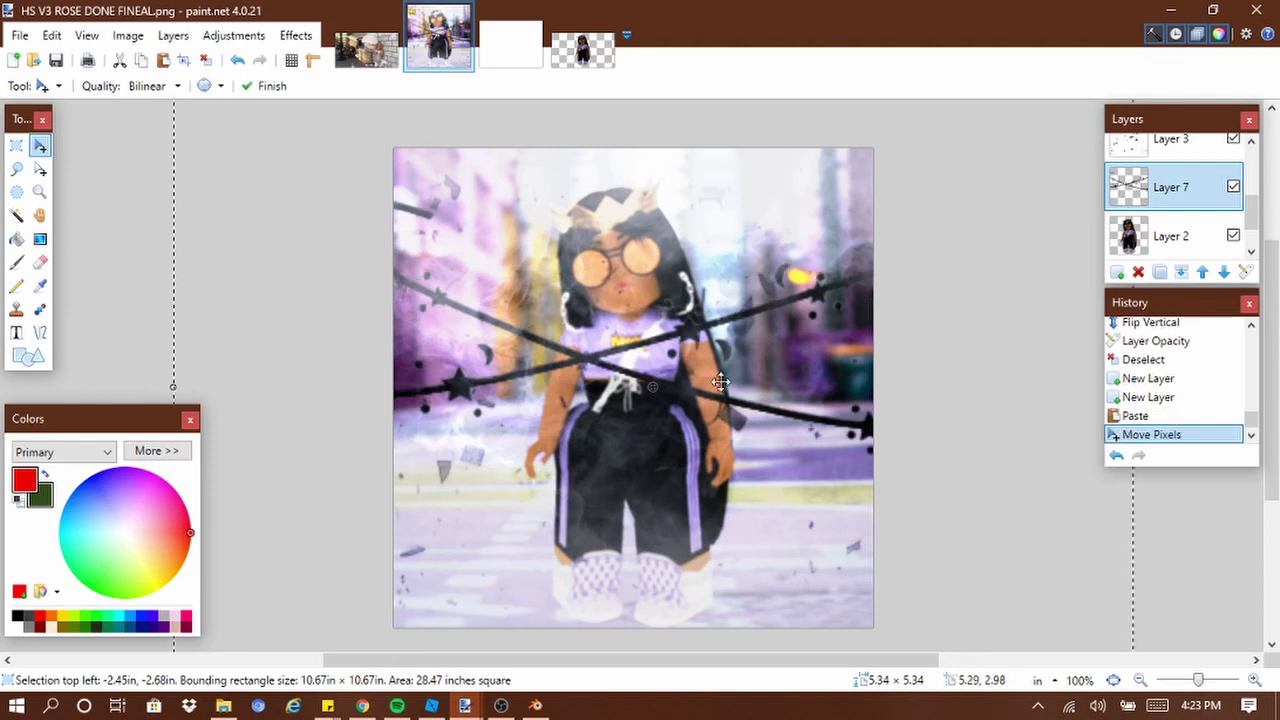
{"action": "left_click", "coordinate": [1142, 681]}
{"action": "left_click_drag", "start_coordinate": [874, 191], "coordinate": [673, 345]}
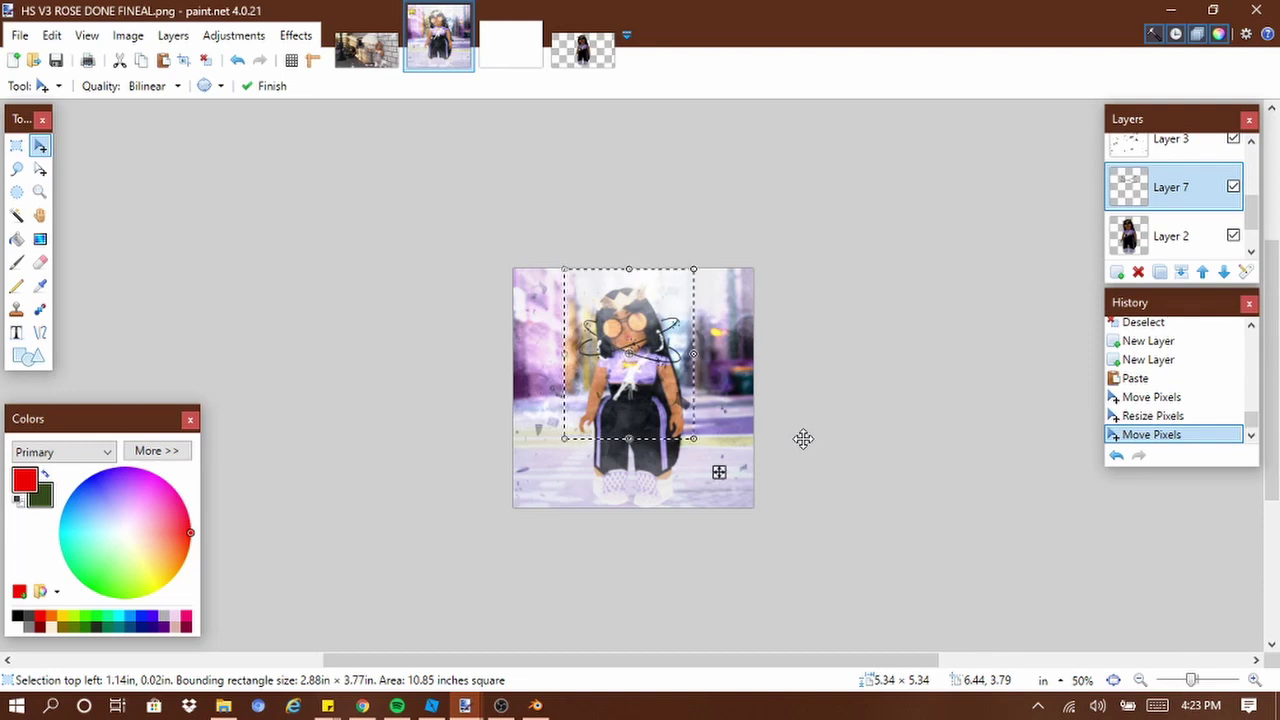
Reduce the star rings to about 1.97 × 2.43 in and move them up around the avatar's crown
{"action": "left_click", "coordinate": [1256, 681]}
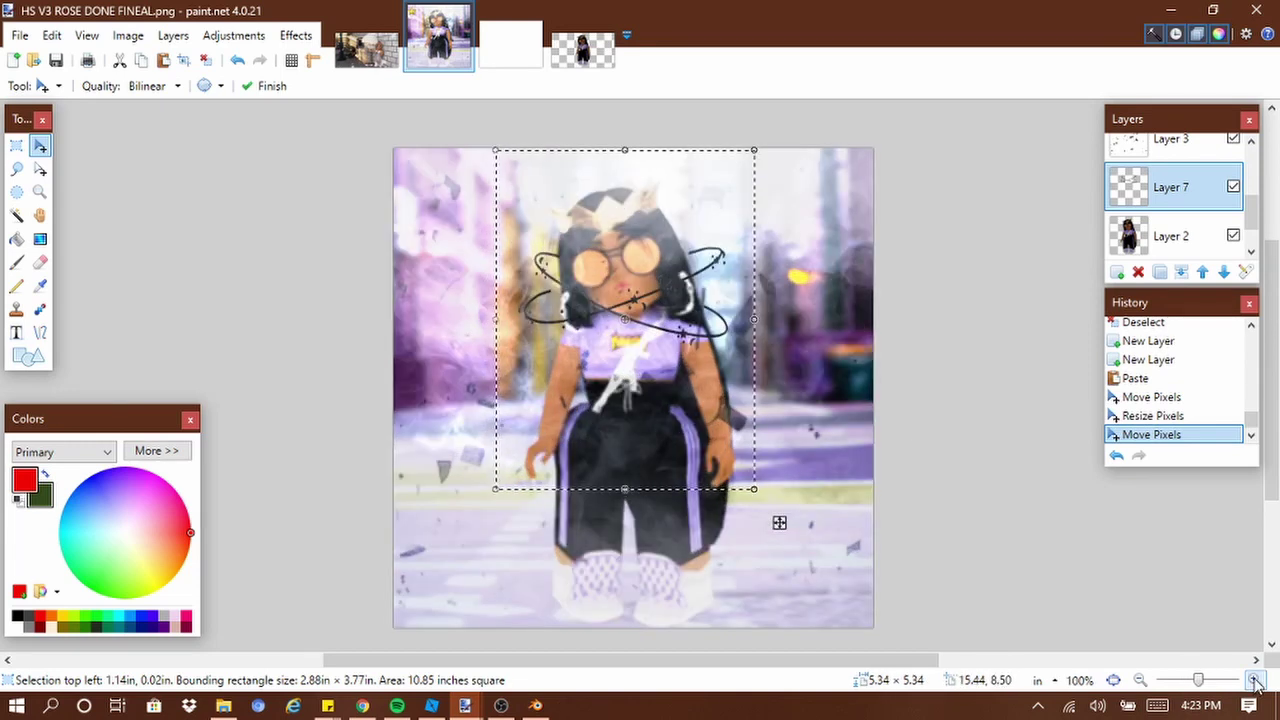
{"action": "left_click", "coordinate": [1256, 681]}
{"action": "left_click_drag", "start_coordinate": [766, 380], "coordinate": [697, 385]}
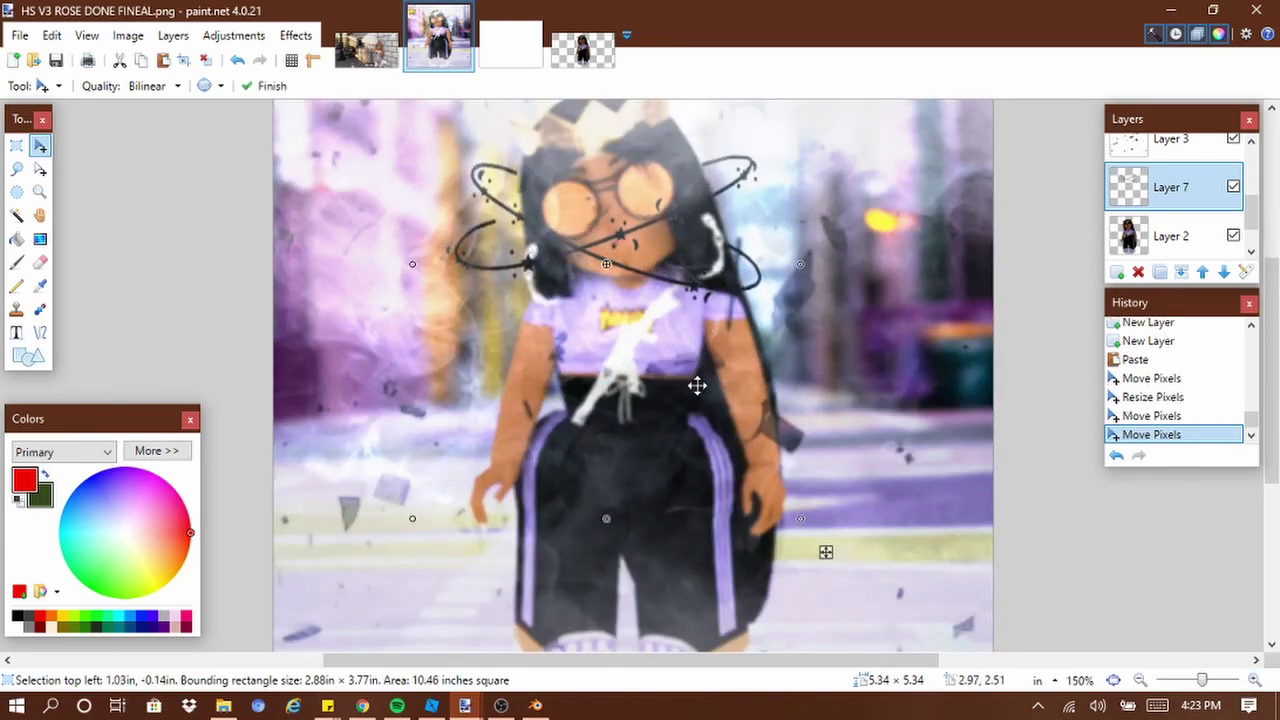
{"action": "left_click_drag", "start_coordinate": [802, 518], "coordinate": [780, 500]}
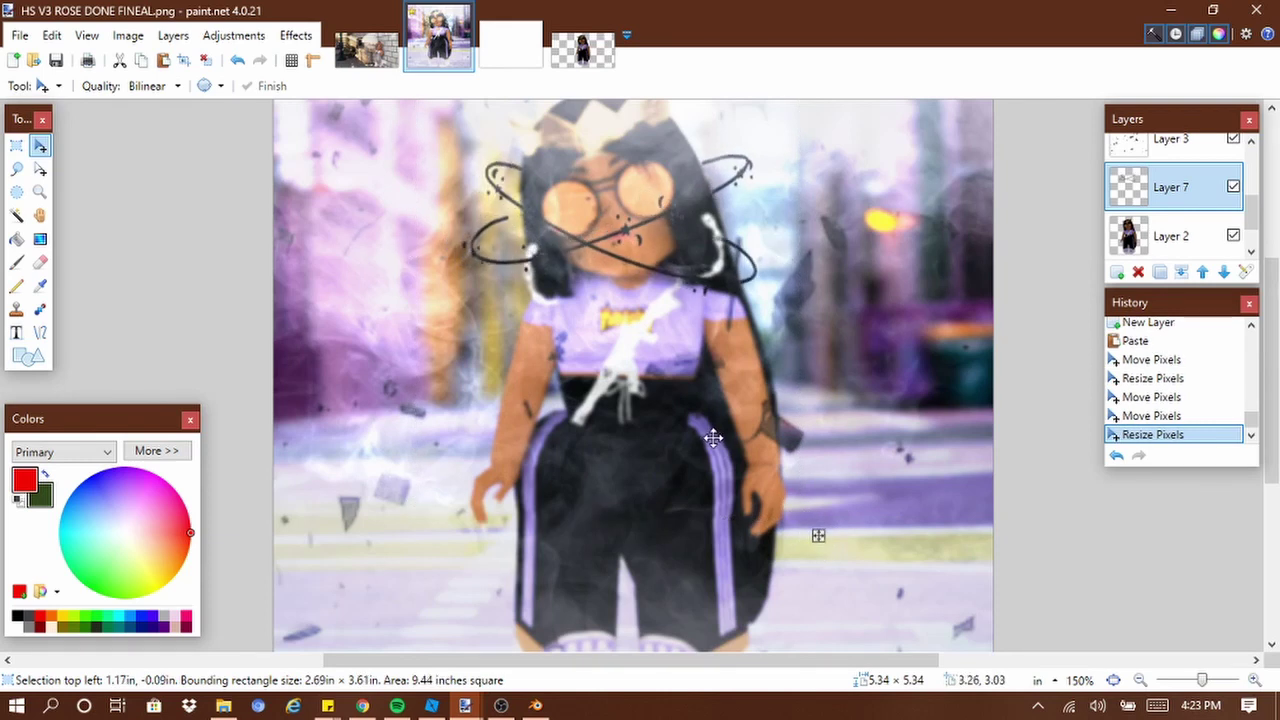
{"action": "left_click_drag", "start_coordinate": [712, 438], "coordinate": [617, 293]}
{"action": "left_click", "coordinate": [1141, 681]}
{"action": "left_click", "coordinate": [1141, 681]}
{"action": "left_click_drag", "start_coordinate": [704, 393], "coordinate": [660, 328]}
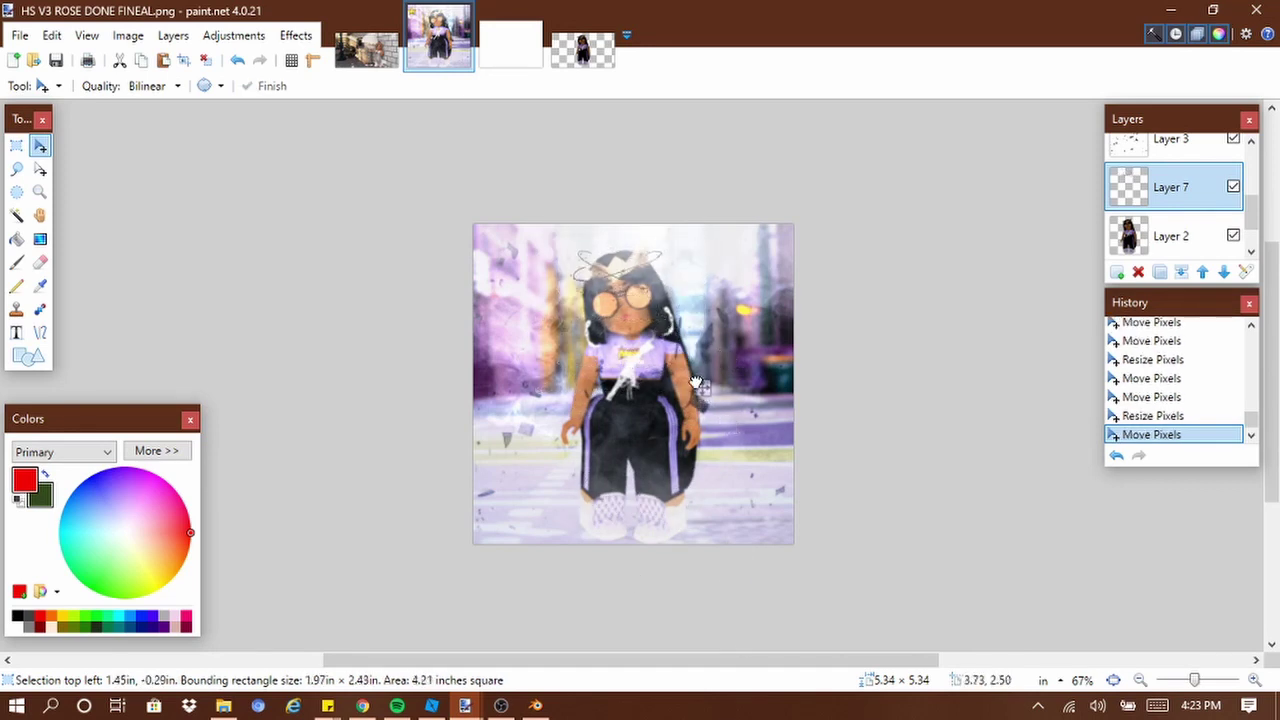
Try the Difference blend mode on the star rings layer
{"action": "left_click", "coordinate": [1245, 272]}
{"action": "left_click", "coordinate": [627, 364]}
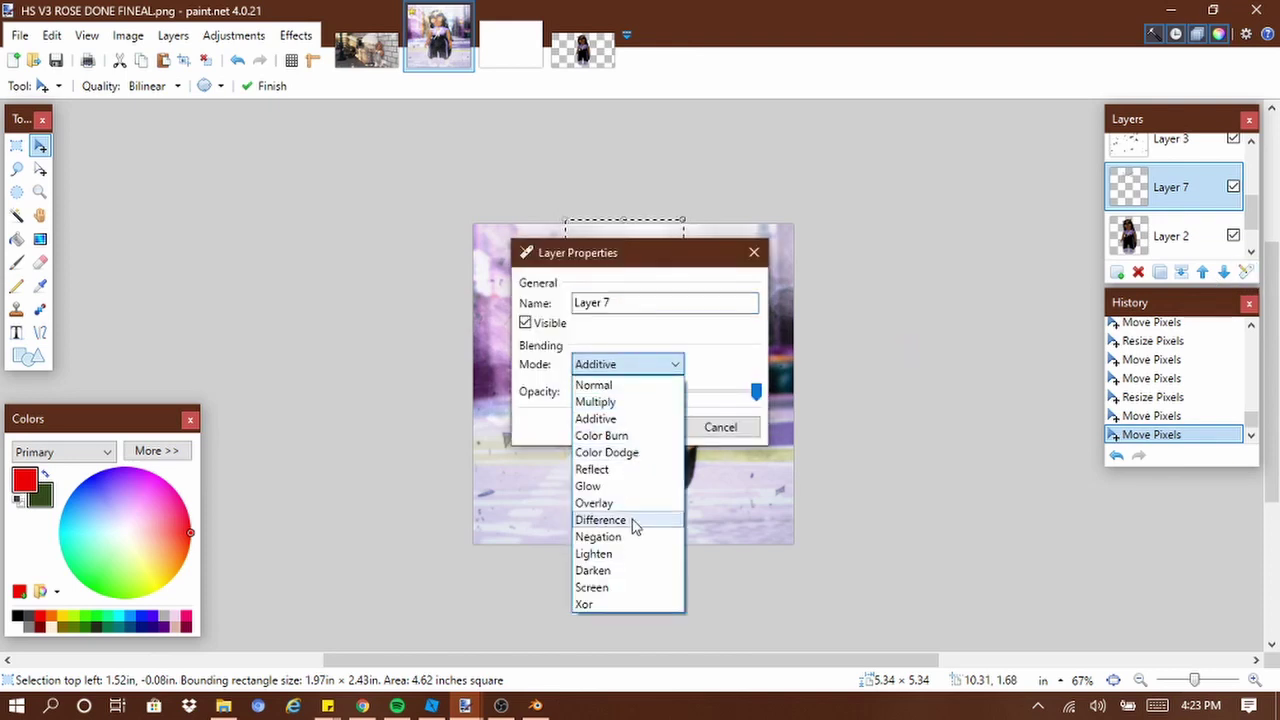
{"action": "left_click", "coordinate": [623, 522]}
{"action": "left_click_drag", "start_coordinate": [595, 245], "coordinate": [275, 224]}
{"action": "left_click", "coordinate": [338, 410]}
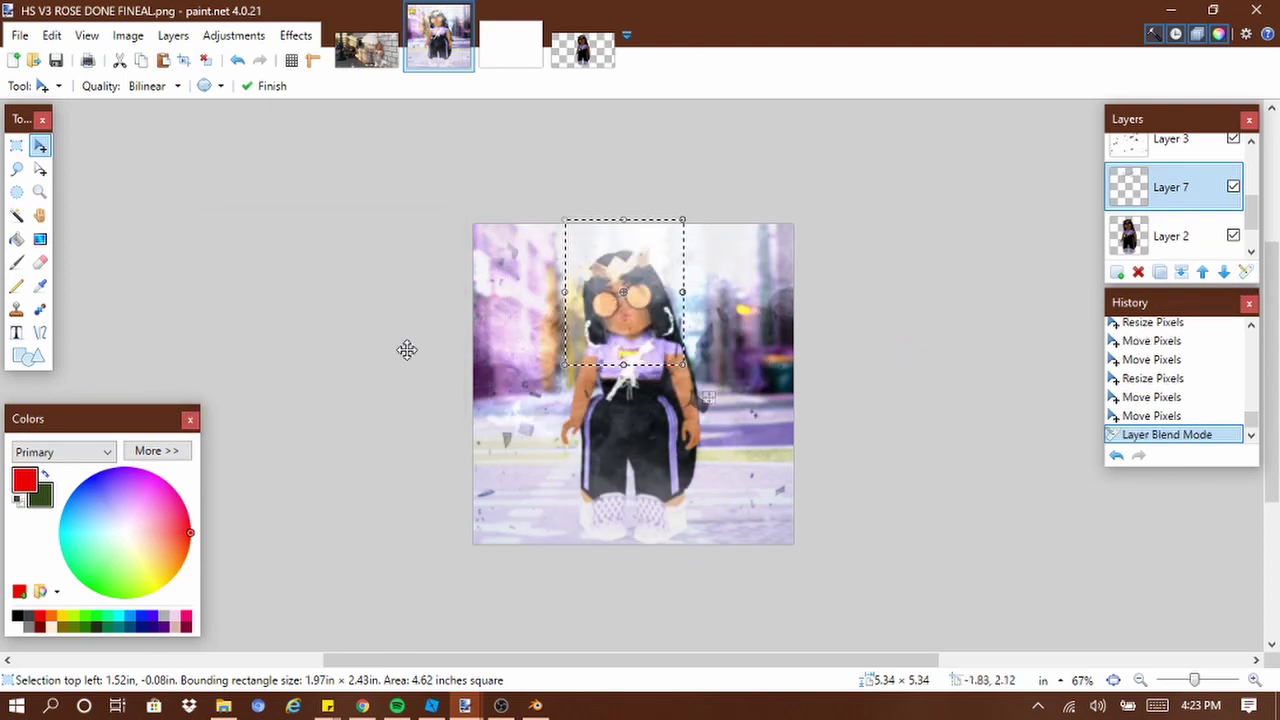
Erase the star rings and replace the empty Layer 6 at the top of the stack with a new layer
{"action": "mouse_move", "coordinate": [707, 398]}
{"action": "left_mouse_down"}
{"action": "mouse_move", "coordinate": [709, 480]}
{"action": "mouse_move", "coordinate": [708, 391]}
{"action": "left_mouse_up"}
{"action": "key", "text": "Delete"}
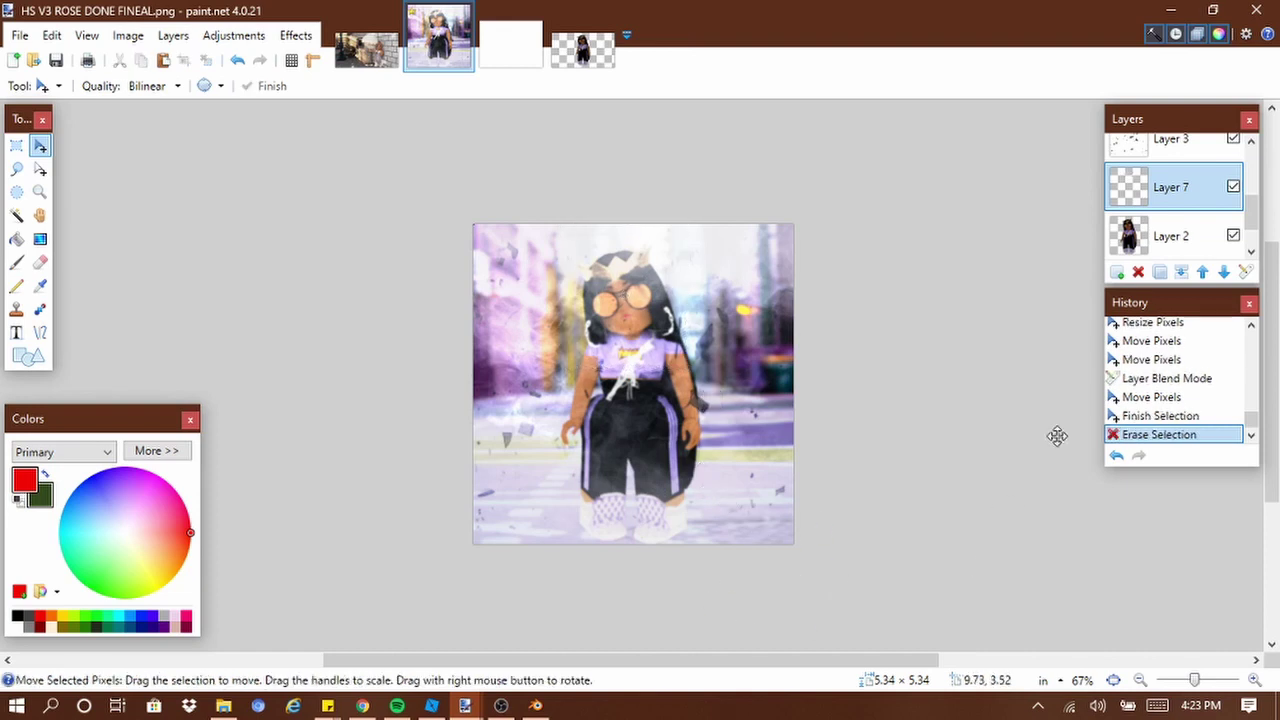
{"action": "scroll", "coordinate": [1210, 248], "scroll_direction": "up", "scroll_amount": 3}
{"action": "left_click", "coordinate": [1165, 185]}
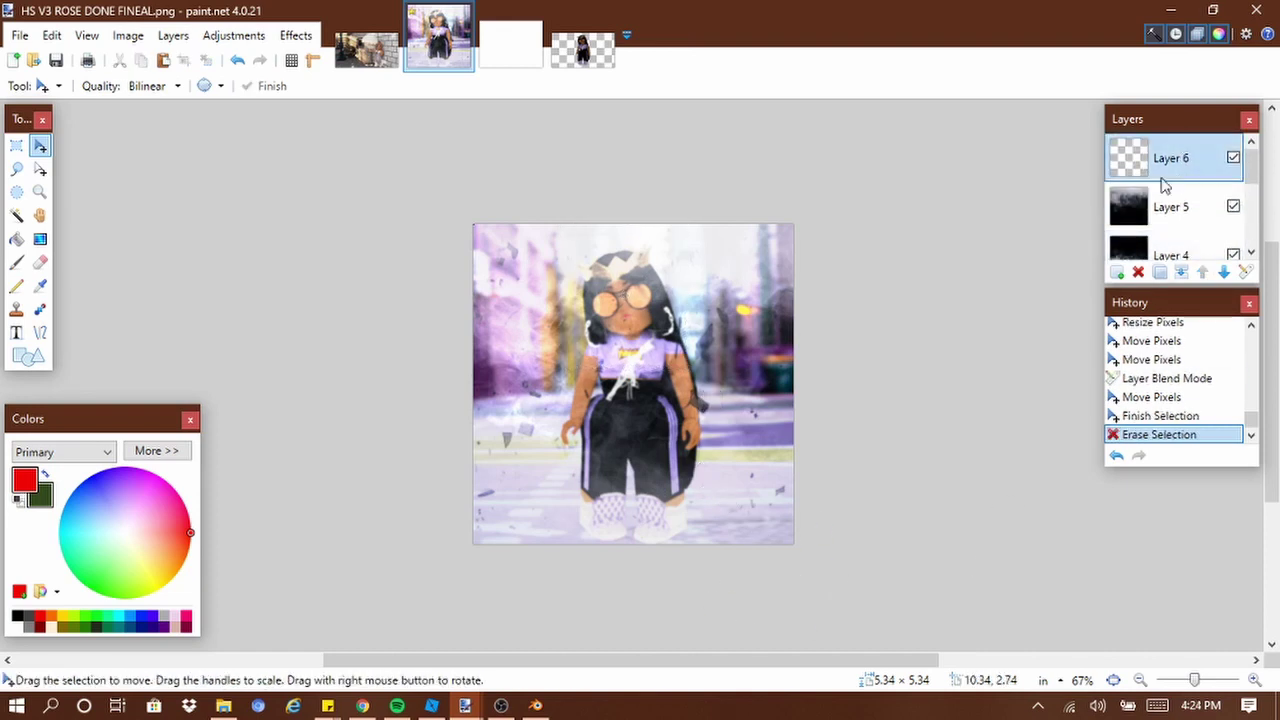
{"action": "left_click", "coordinate": [1117, 272]}
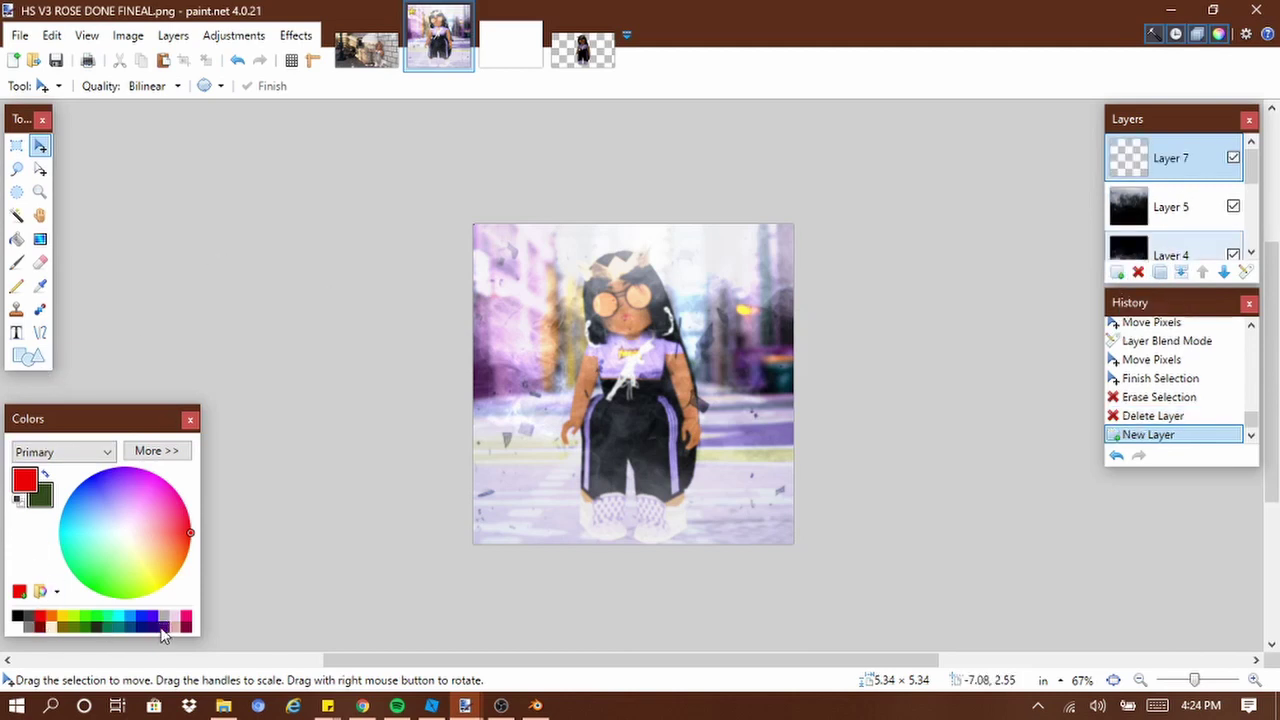
Draw a dark purple rectangle outline about 5.22 × 5.24 in just inside the canvas edges as a frame
{"action": "left_click", "coordinate": [161, 627]}
{"action": "left_click", "coordinate": [28, 356]}
{"action": "mouse_move", "coordinate": [477, 236]}
{"action": "left_mouse_down"}
{"action": "mouse_move", "coordinate": [674, 403]}
{"action": "mouse_move", "coordinate": [789, 541]}
{"action": "left_mouse_up"}
{"action": "left_click_drag", "start_coordinate": [633, 232], "coordinate": [633, 230]}
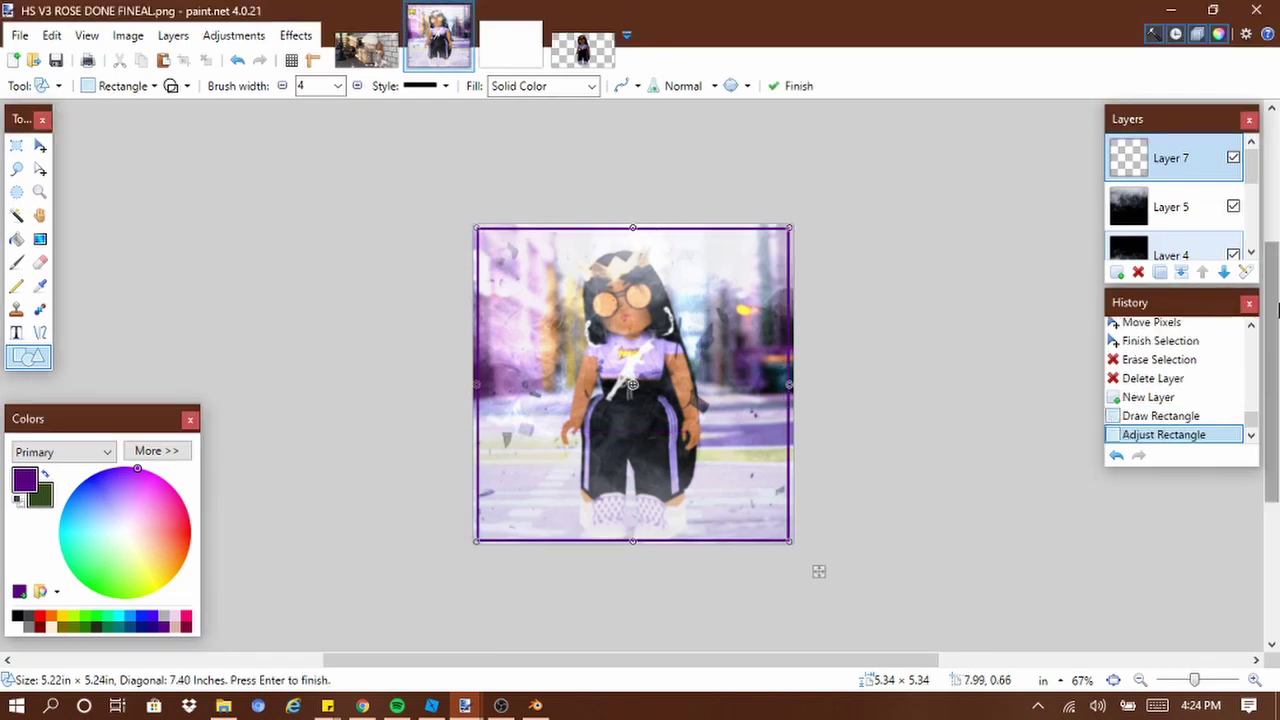
Set the frame layer's blend mode to Overlay and its opacity to 139
{"action": "left_click", "coordinate": [1245, 272]}
{"action": "left_click", "coordinate": [645, 364]}
{"action": "left_click", "coordinate": [610, 503]}
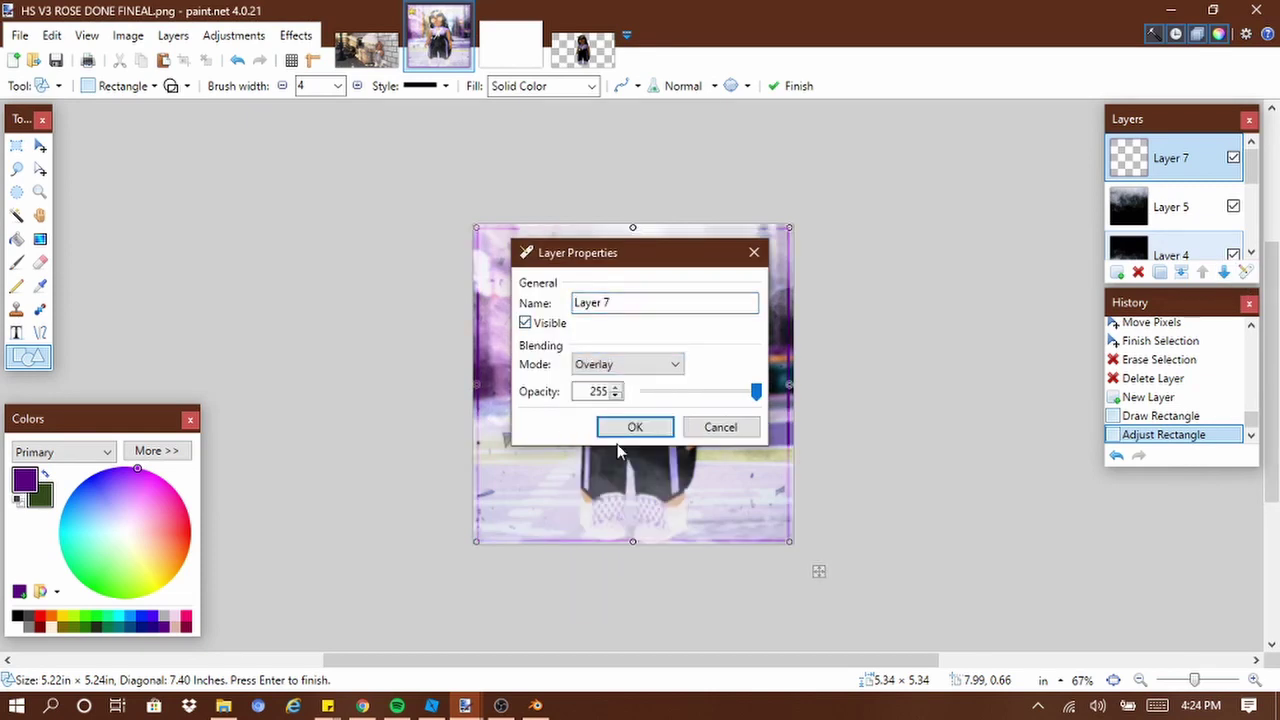
{"action": "left_click_drag", "start_coordinate": [619, 256], "coordinate": [941, 177]}
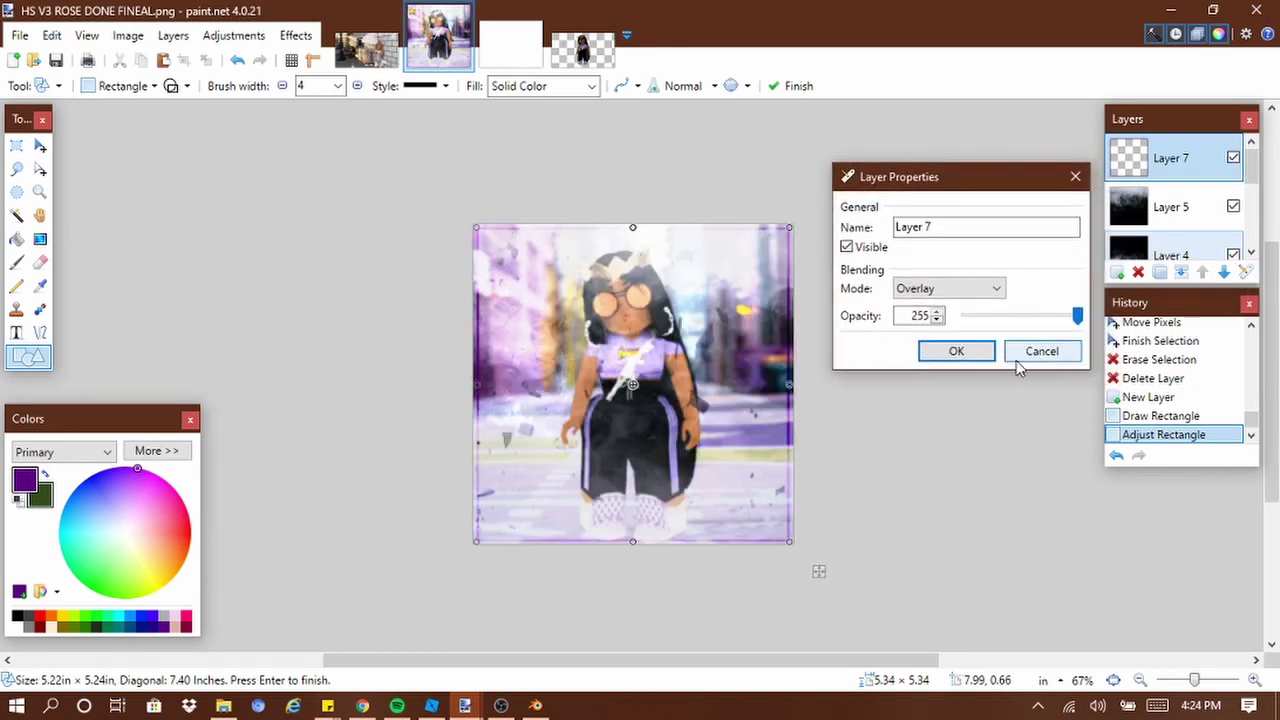
{"action": "left_click_drag", "start_coordinate": [1076, 316], "coordinate": [1027, 320]}
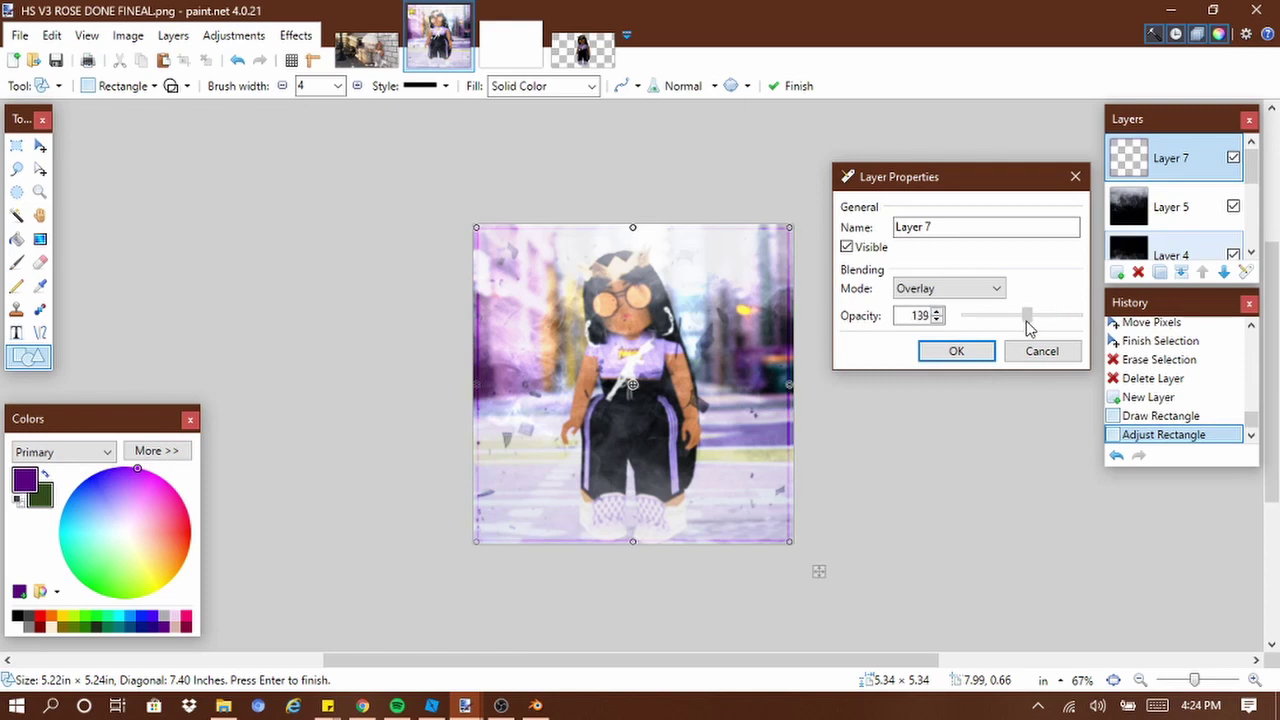
{"action": "left_click", "coordinate": [966, 351]}
Apply a Gaussian Blur with radius 3 to the purple frame
{"action": "left_click", "coordinate": [296, 35]}
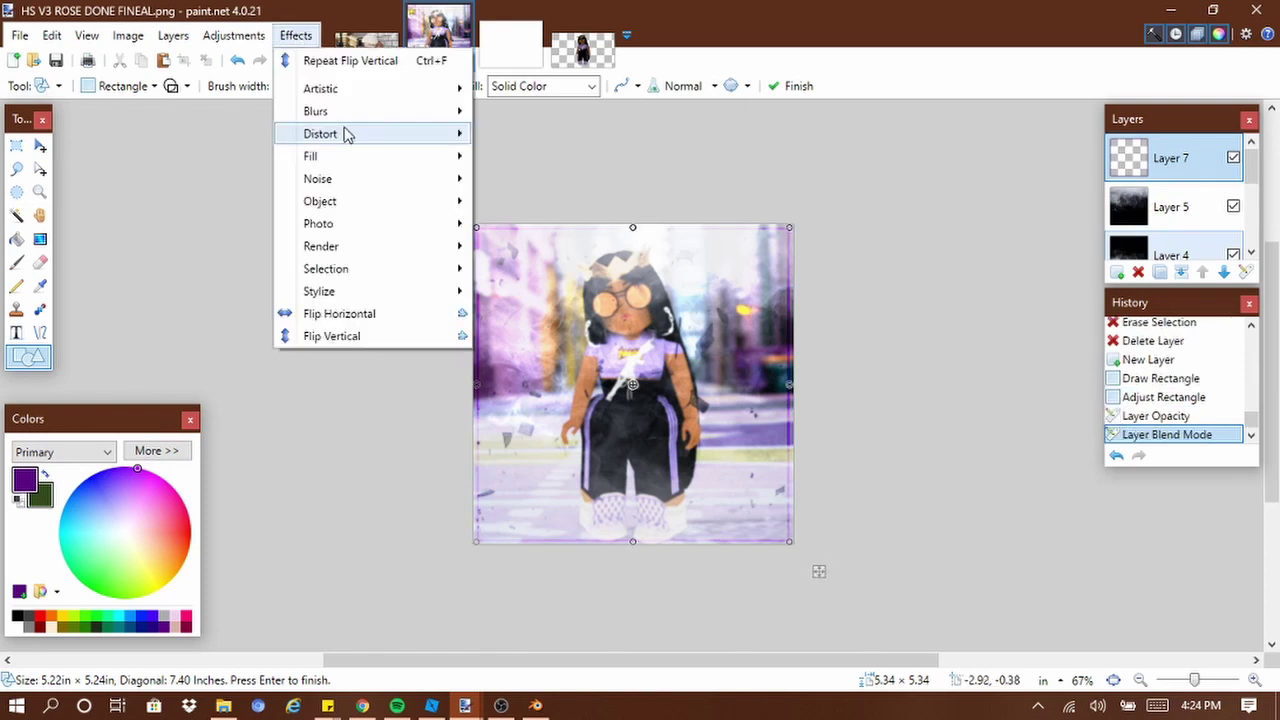
{"action": "mouse_move", "coordinate": [330, 111]}
{"action": "left_click", "coordinate": [510, 134]}
{"action": "left_click_drag", "start_coordinate": [651, 294], "coordinate": [943, 217]}
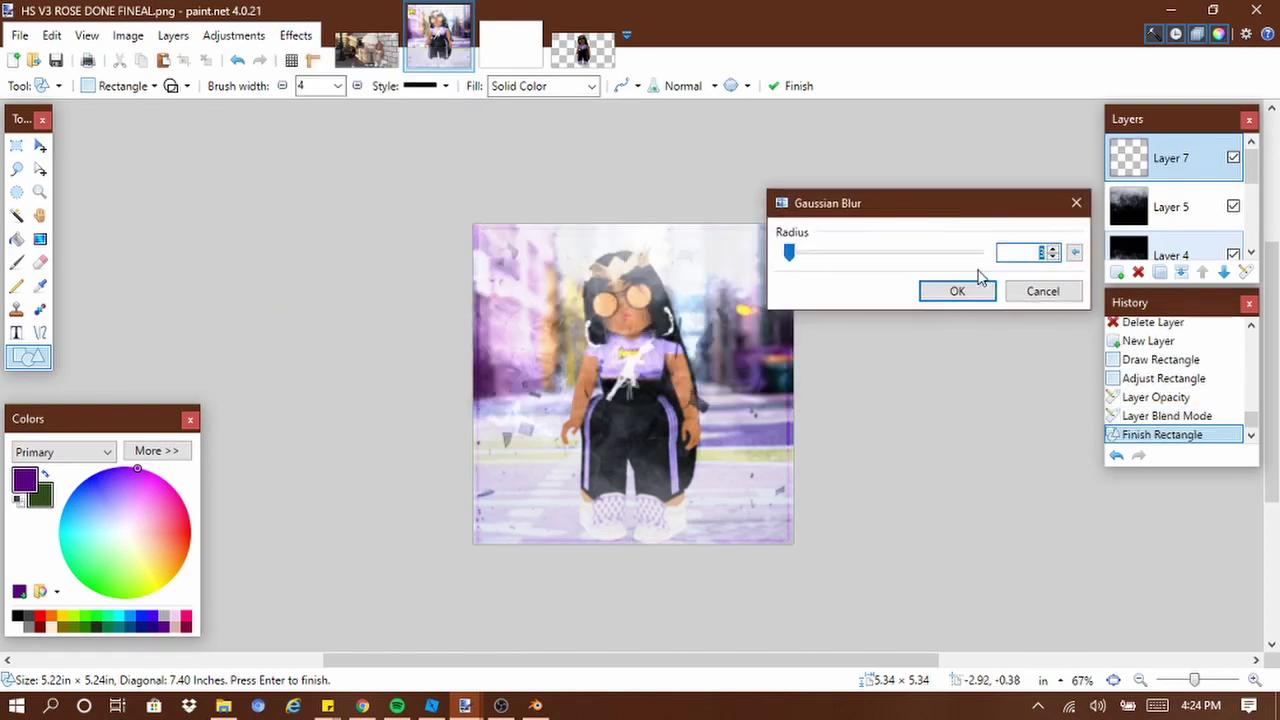
{"action": "left_click", "coordinate": [932, 298]}
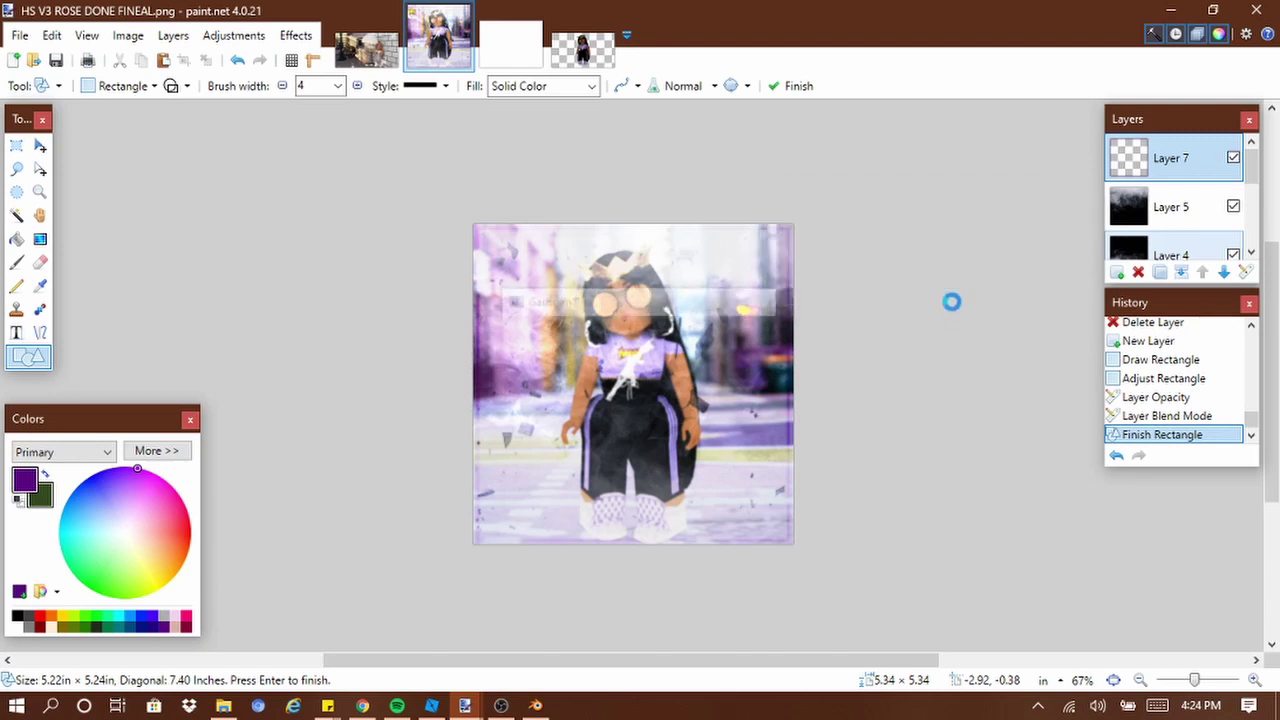
Add a new layer beneath the frame layer and write "Shook" in 10 pt Segoe Script in the picture's lower-left corner
{"action": "left_click", "coordinate": [1255, 680]}
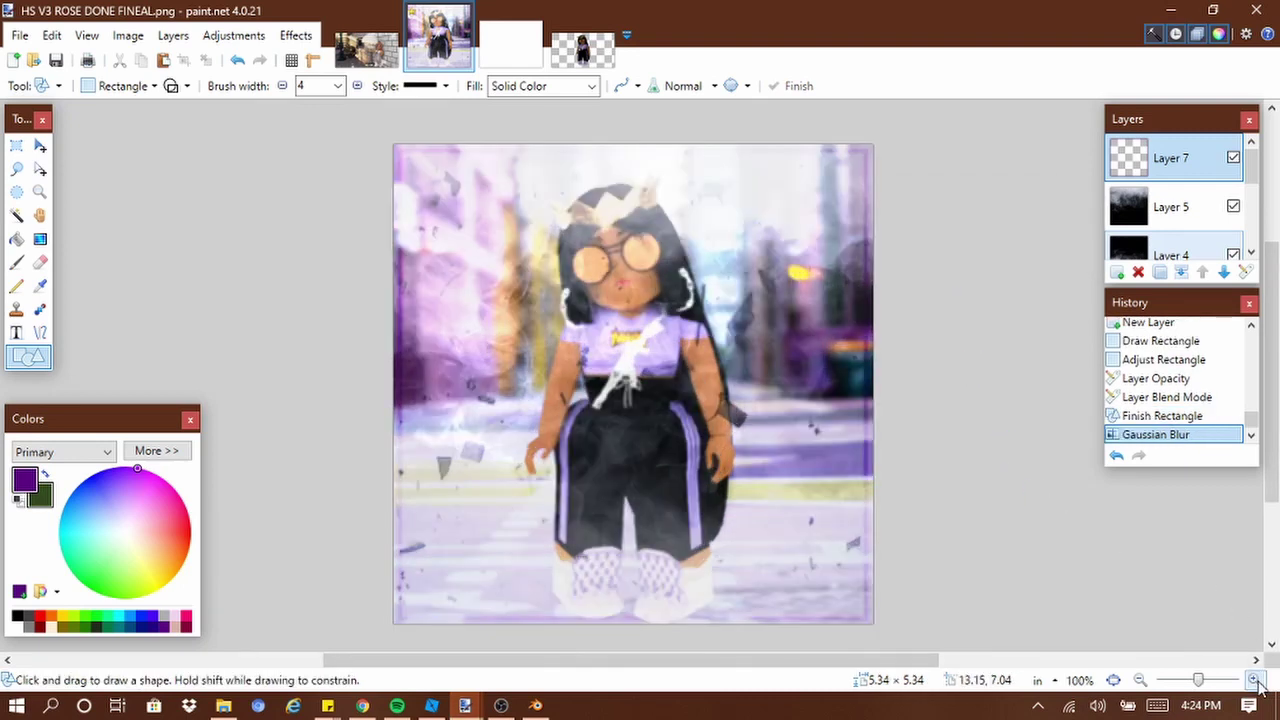
{"action": "left_click", "coordinate": [1117, 272]}
{"action": "left_click", "coordinate": [1223, 272]}
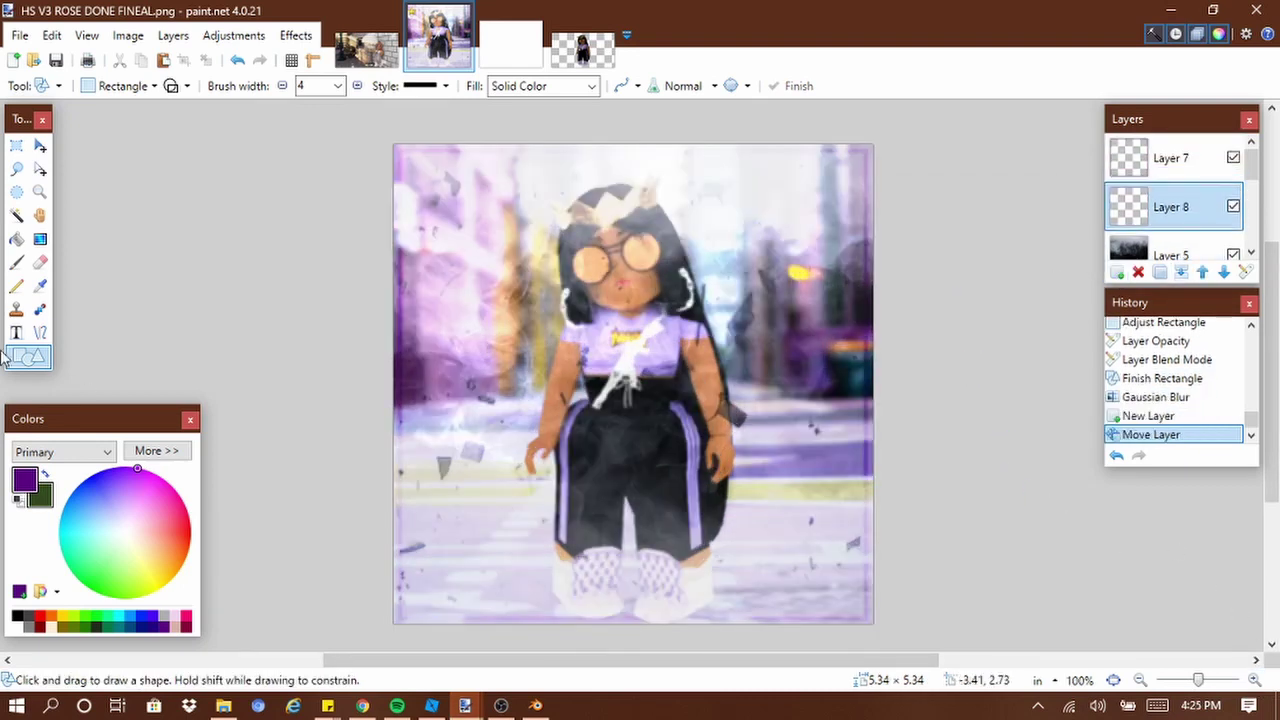
{"action": "left_click", "coordinate": [16, 332]}
{"action": "left_click", "coordinate": [412, 602]}
{"action": "type", "text": "Shook"}
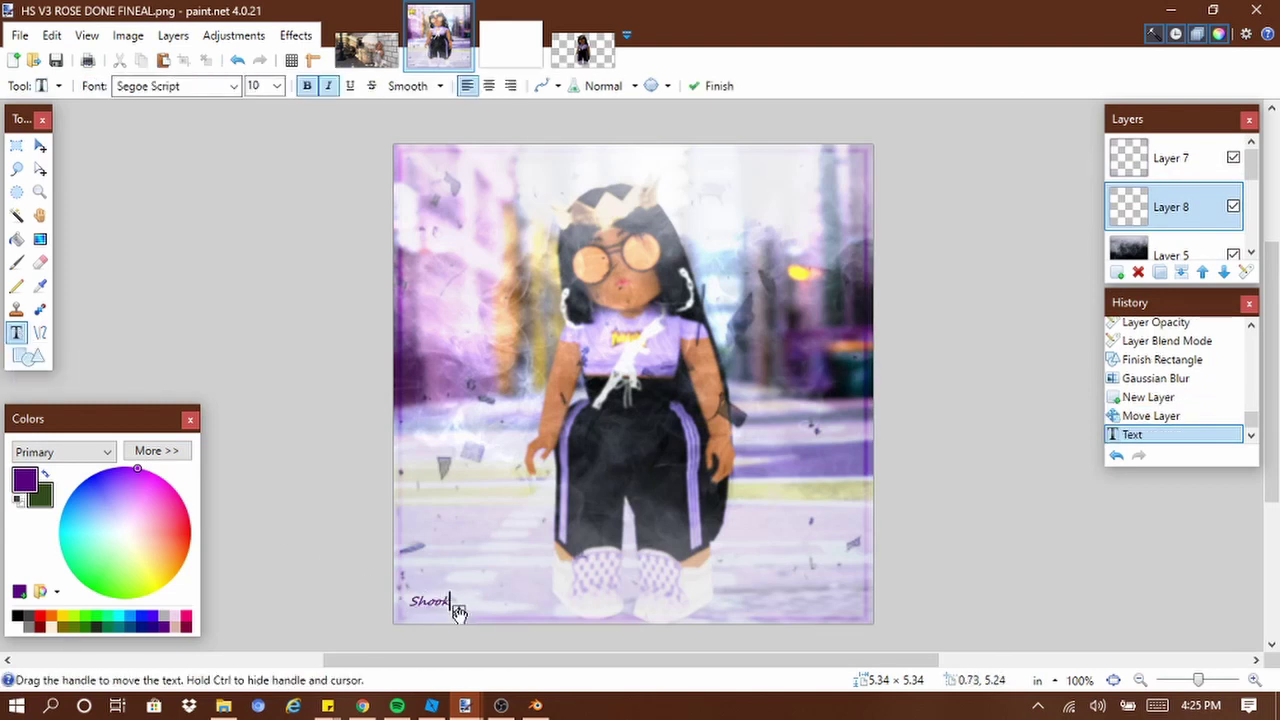
{"action": "left_click_drag", "start_coordinate": [458, 612], "coordinate": [465, 621]}
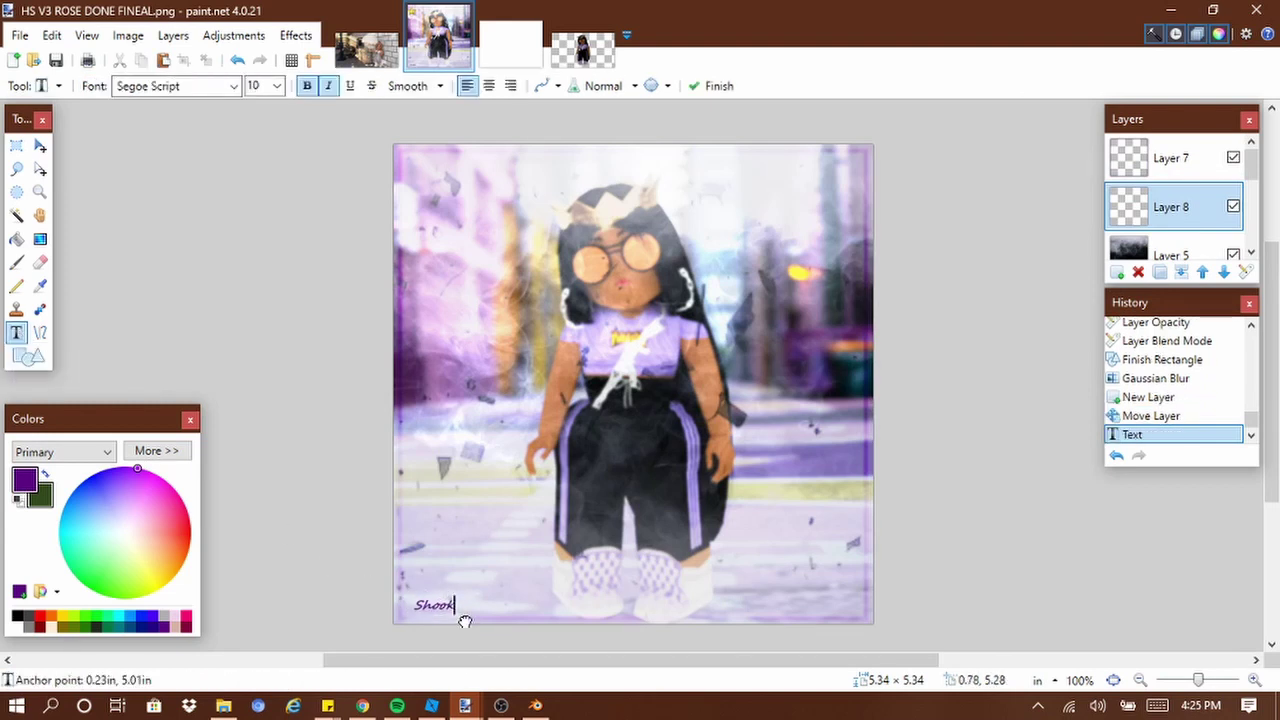
{"action": "key", "text": "alt+Page_Up"}
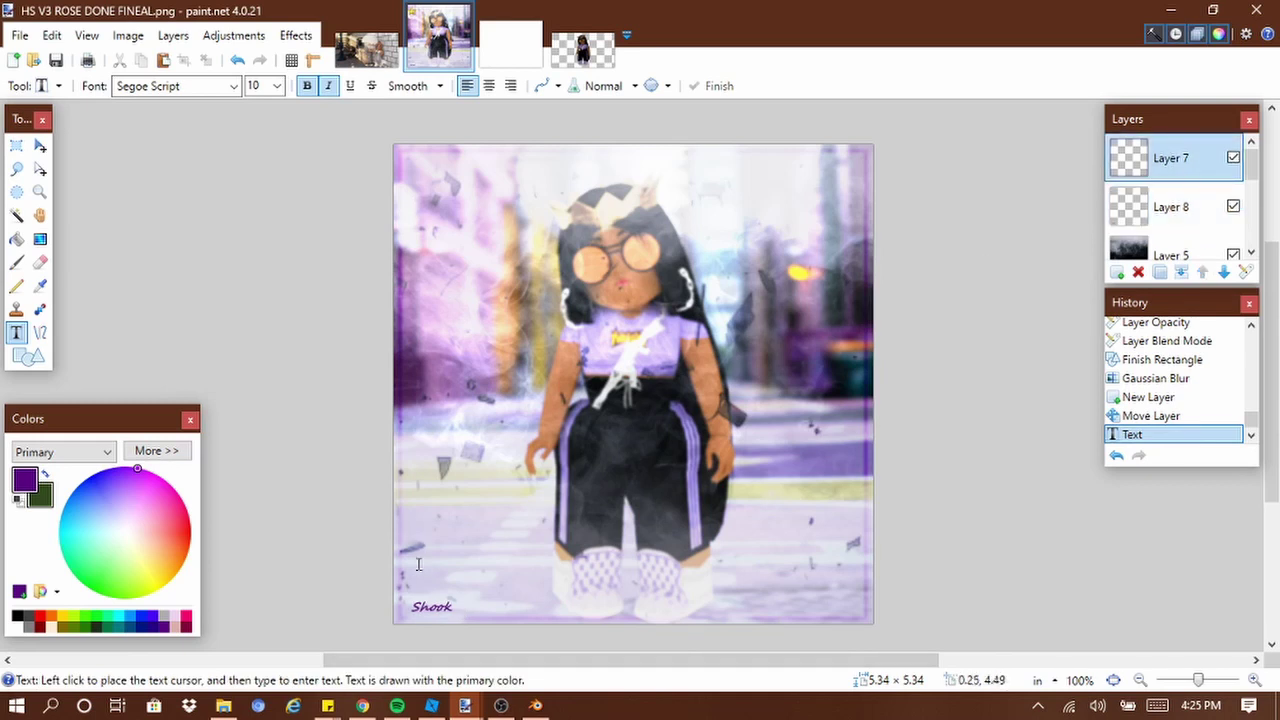
{"action": "key", "text": "BackSpace"}
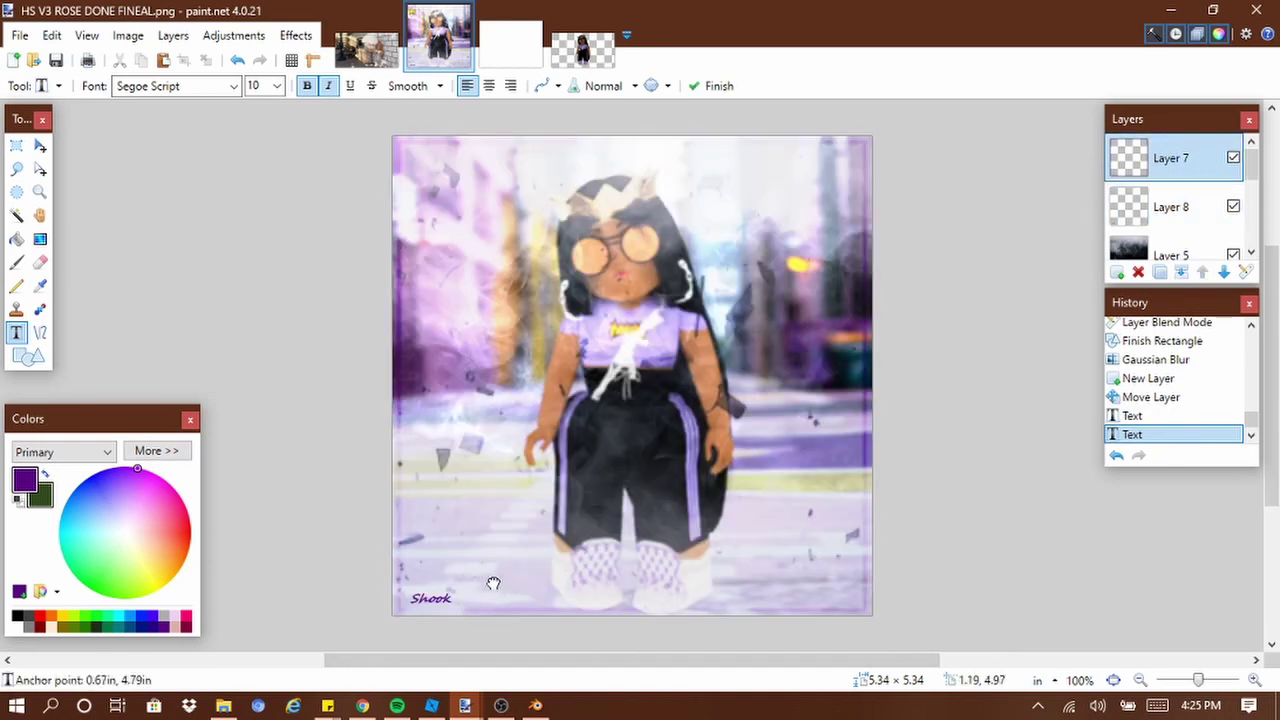
Set the "Shook" text layer's blend mode to Multiply and its opacity to about 146
{"action": "double_click", "coordinate": [1170, 207]}
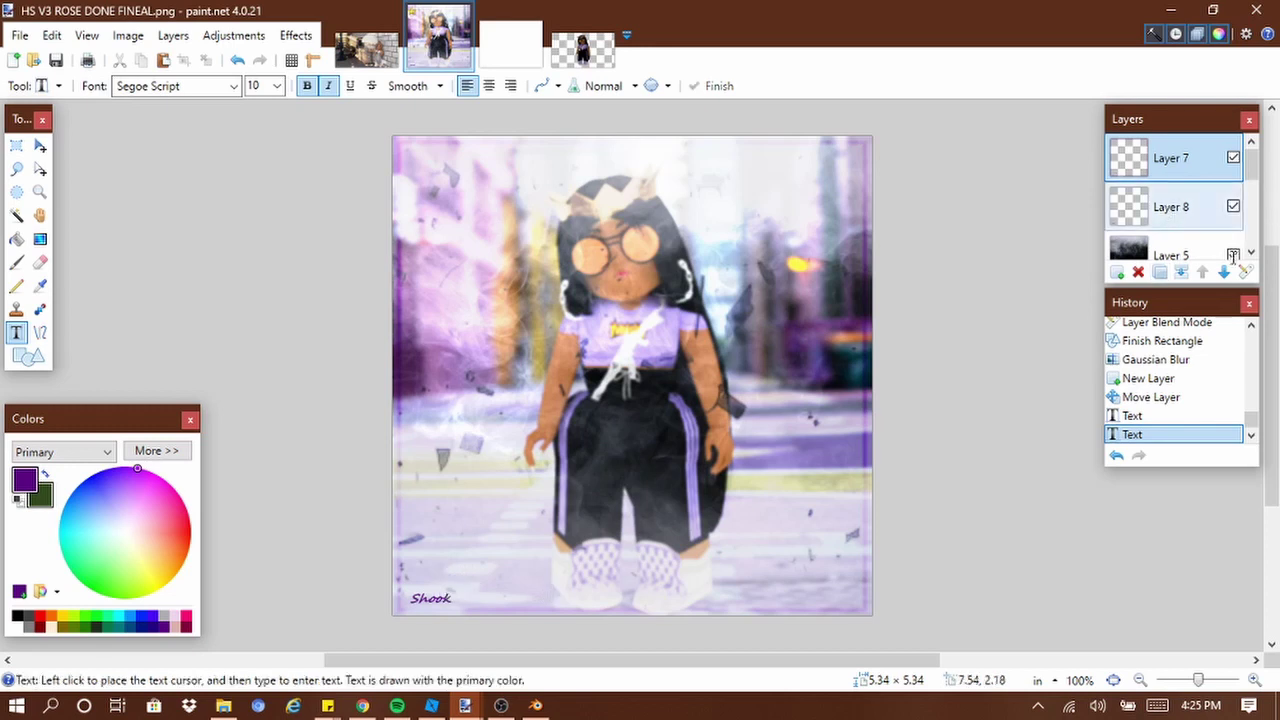
{"action": "left_click_drag", "start_coordinate": [756, 396], "coordinate": [710, 399]}
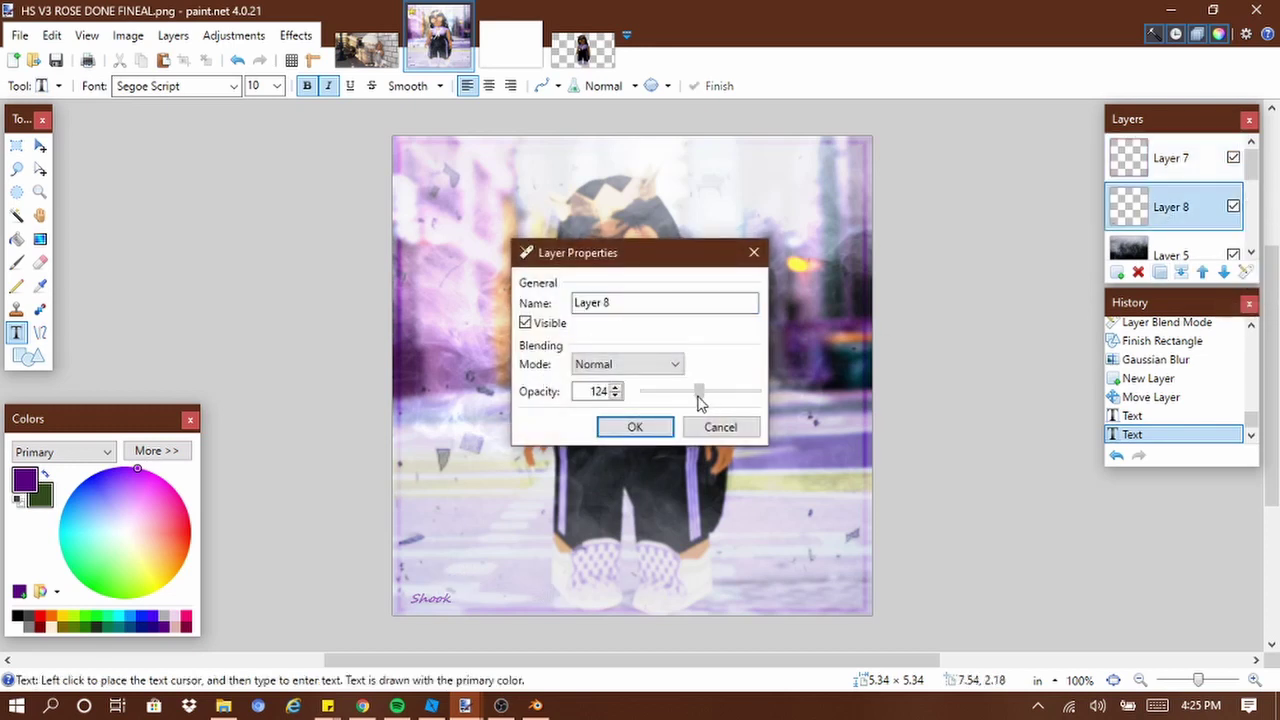
{"action": "left_click", "coordinate": [646, 370]}
{"action": "left_click", "coordinate": [668, 400]}
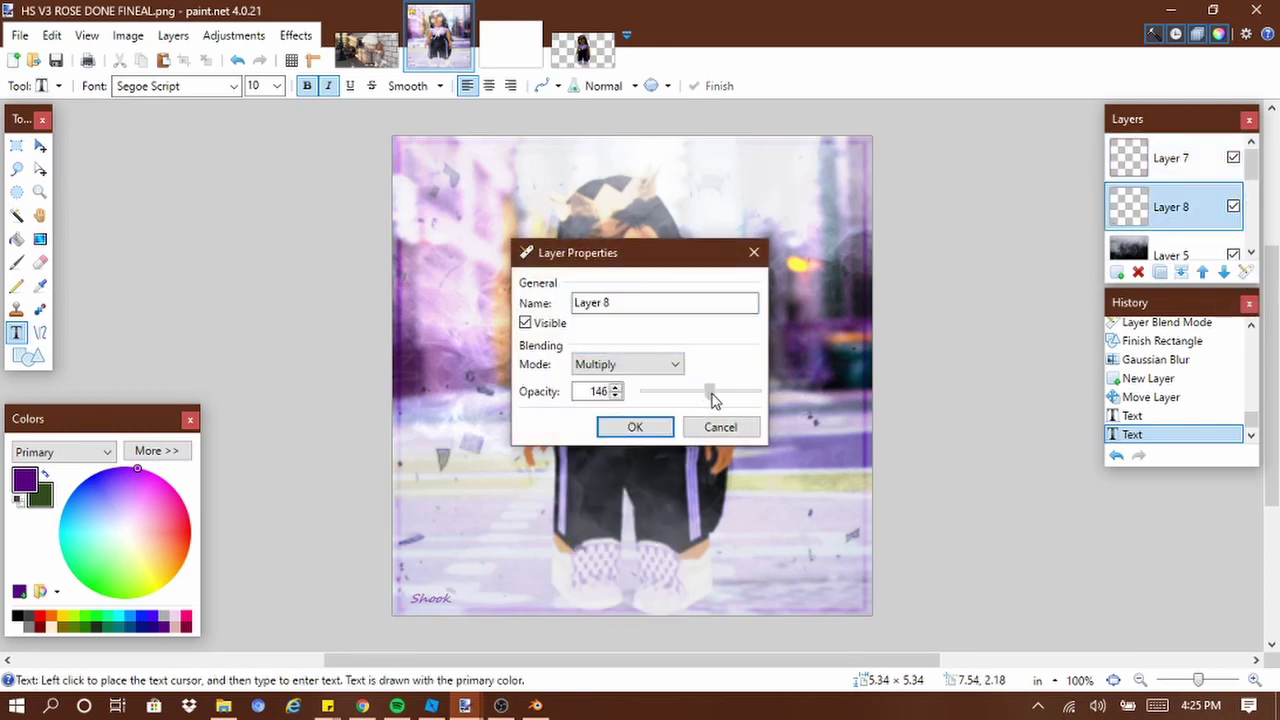
{"action": "left_click", "coordinate": [635, 427]}
Start applying an effect to the "Shook" text layer
{"action": "left_click", "coordinate": [296, 35]}
{"action": "left_click", "coordinate": [515, 170]}
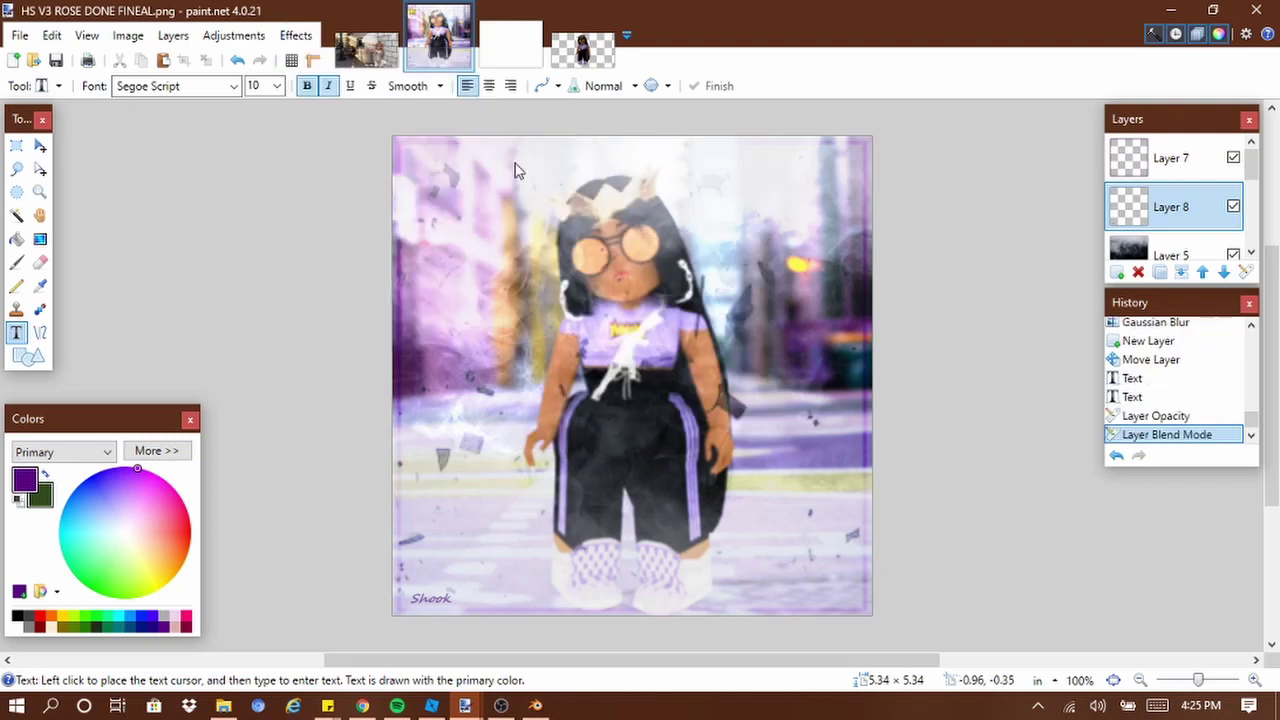